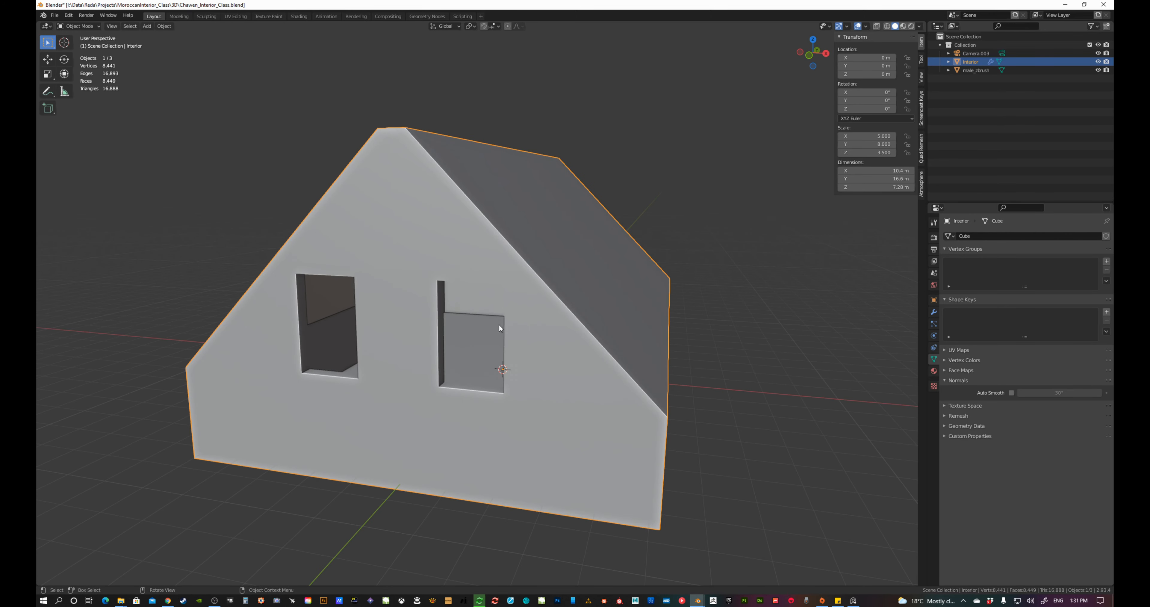
Add a new collection to the scene and rename it Architecture
{"action": "scroll", "coordinate": [457, 329], "scroll_direction": "down", "scroll_amount": 3}
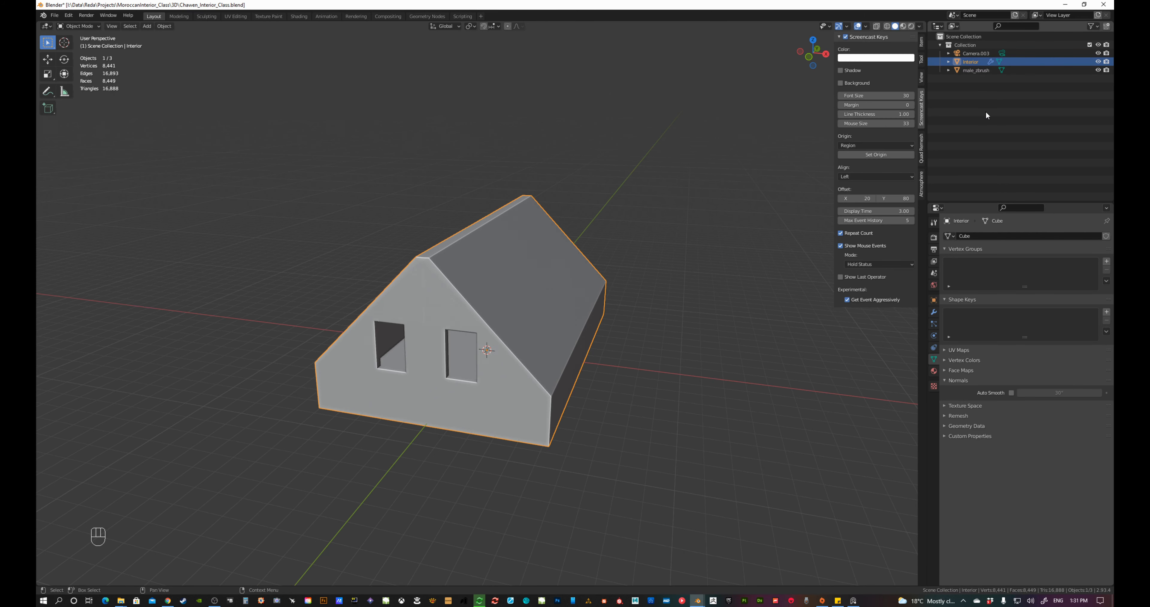
{"action": "right_click", "coordinate": [986, 112]}
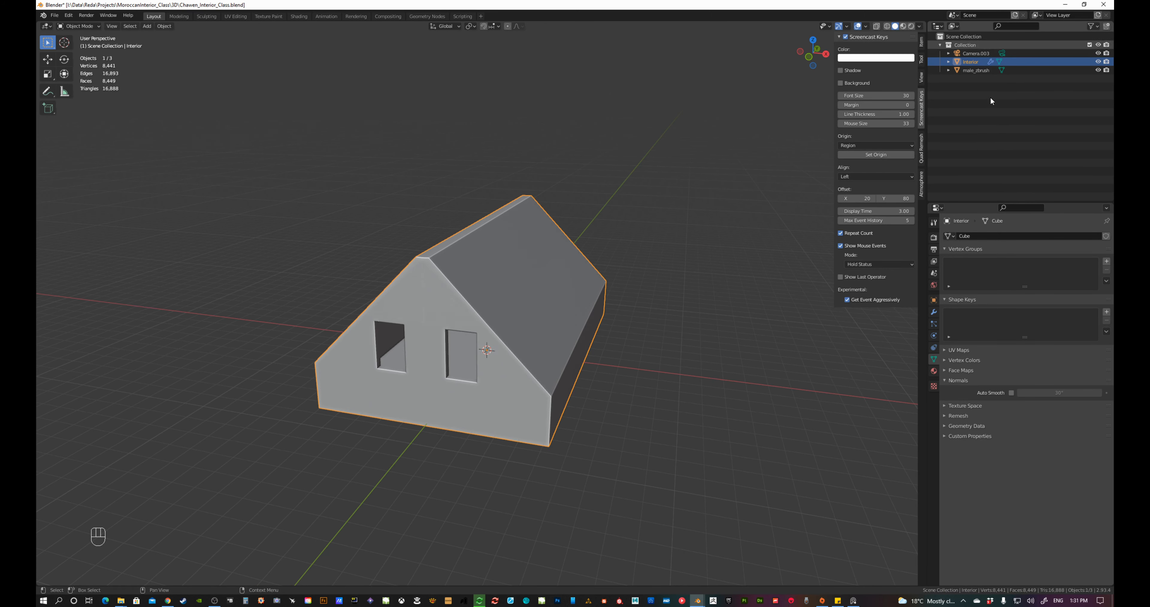
{"action": "right_click", "coordinate": [985, 103]}
{"action": "left_click", "coordinate": [976, 100]}
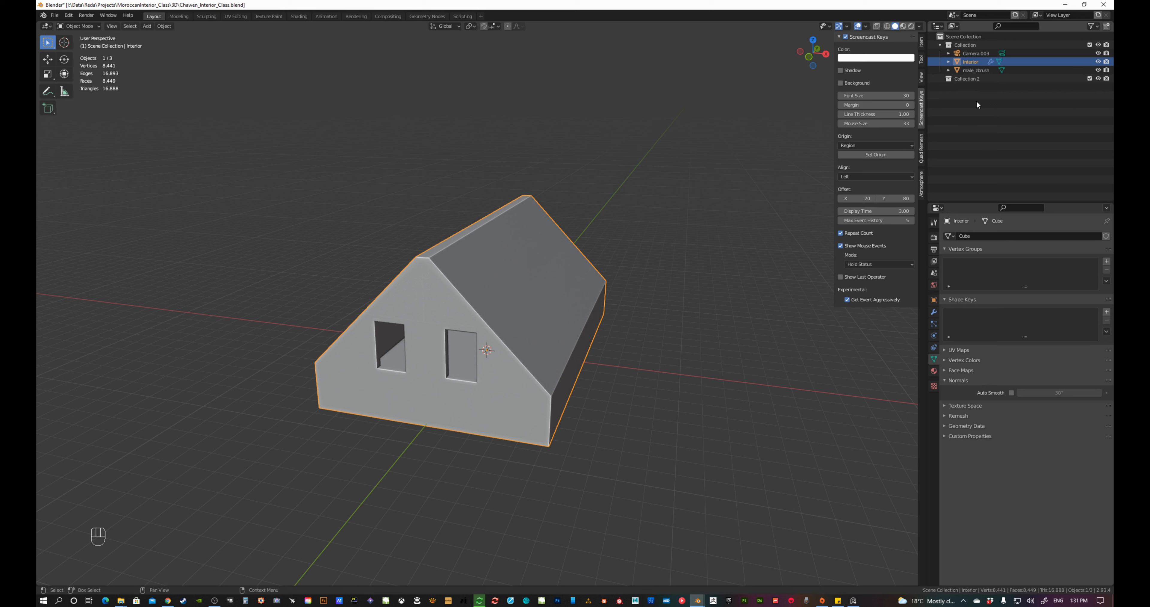
{"action": "left_click", "coordinate": [975, 79]}
{"action": "double_click", "coordinate": [975, 79]}
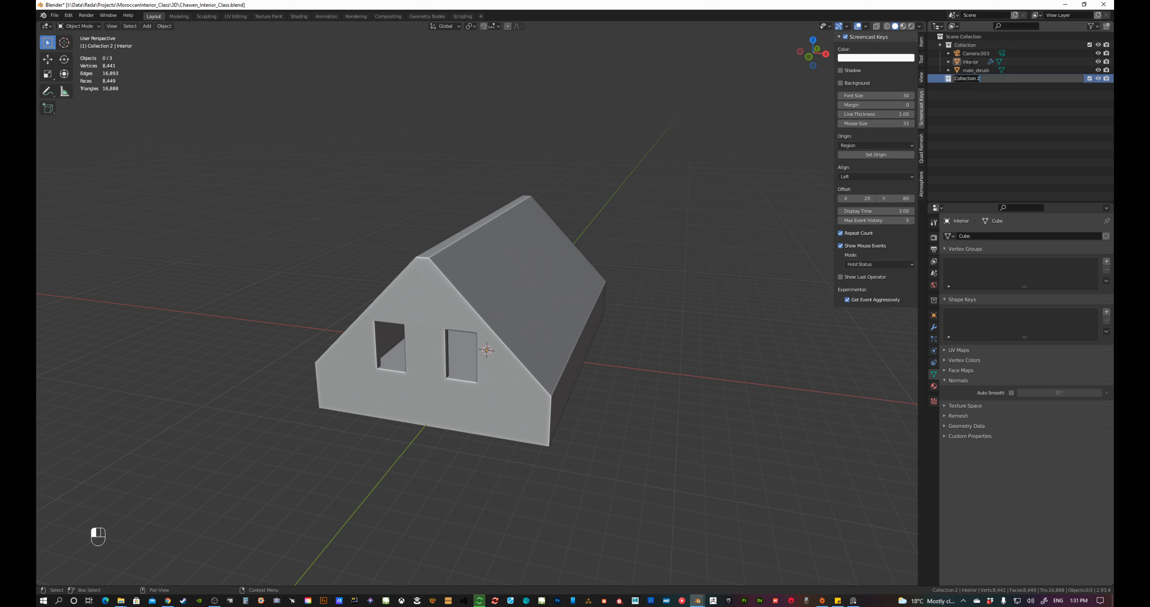
{"action": "key", "text": "Return"}
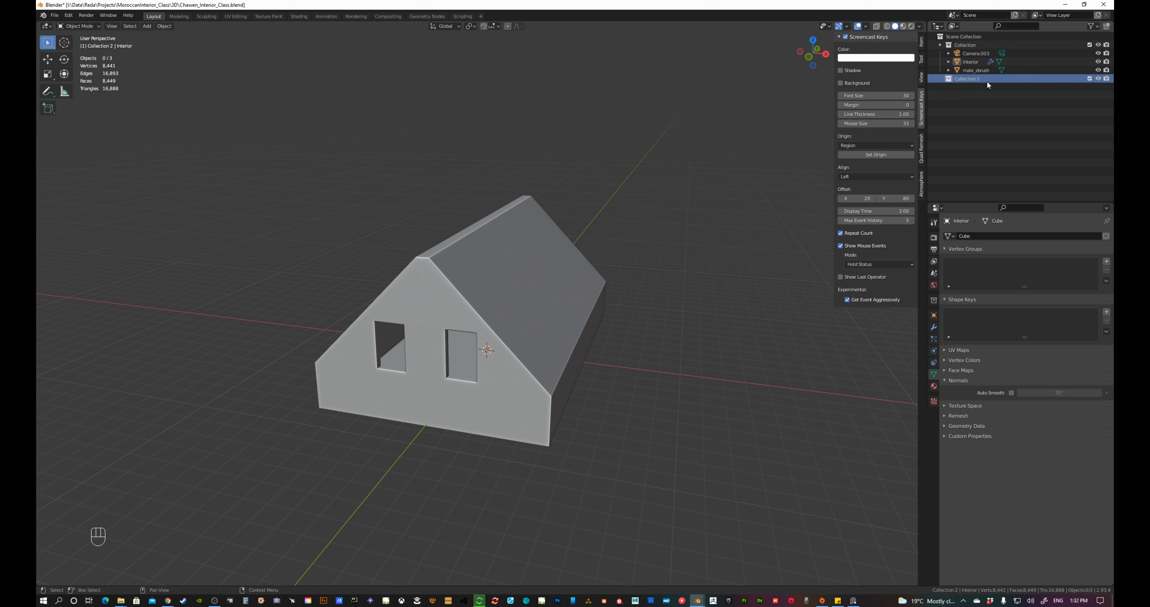
{"action": "key", "text": "F2"}
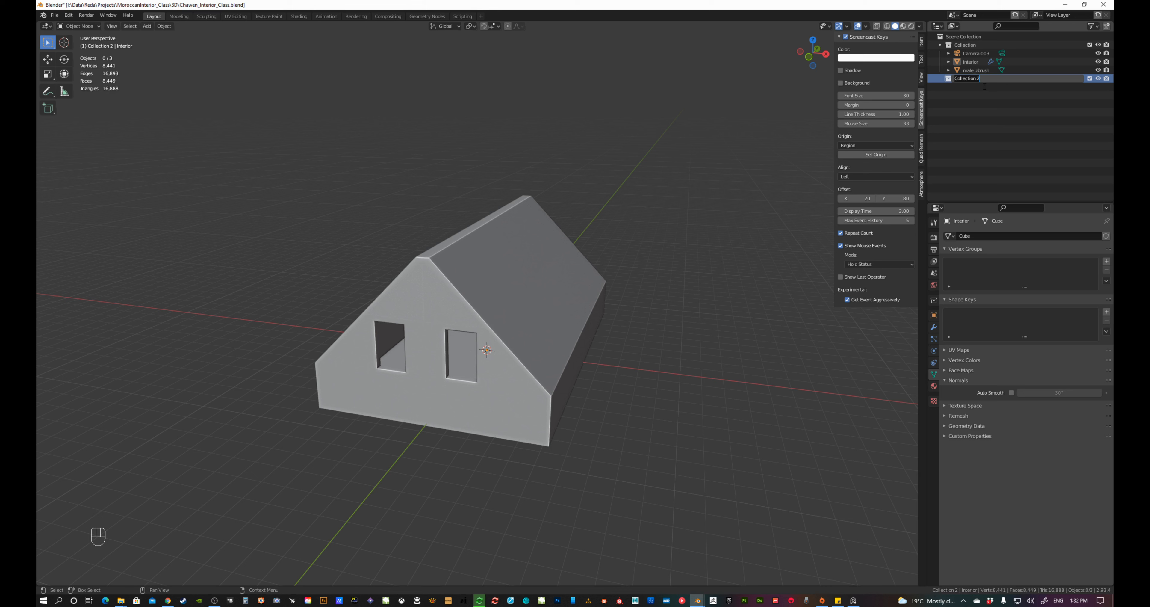
{"action": "type", "text": "Architecture"}
{"action": "key", "text": "Return"}
Move the Interior house mesh into the Architecture collection and exclude that collection from the view layer
{"action": "key", "text": "ctrl+z"}
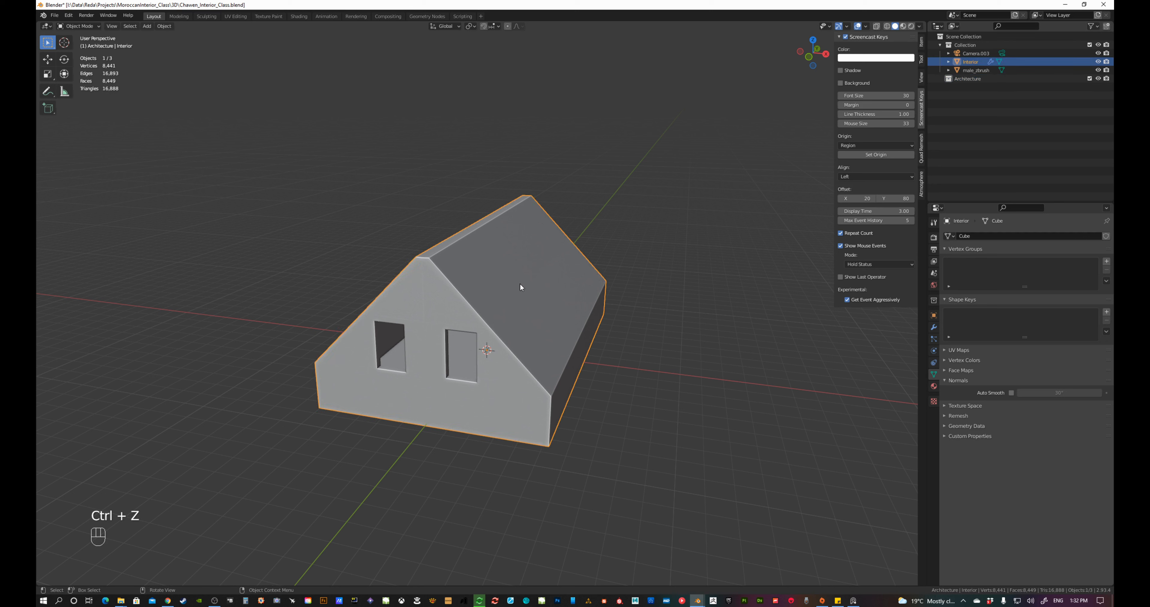
{"action": "key", "text": "m"}
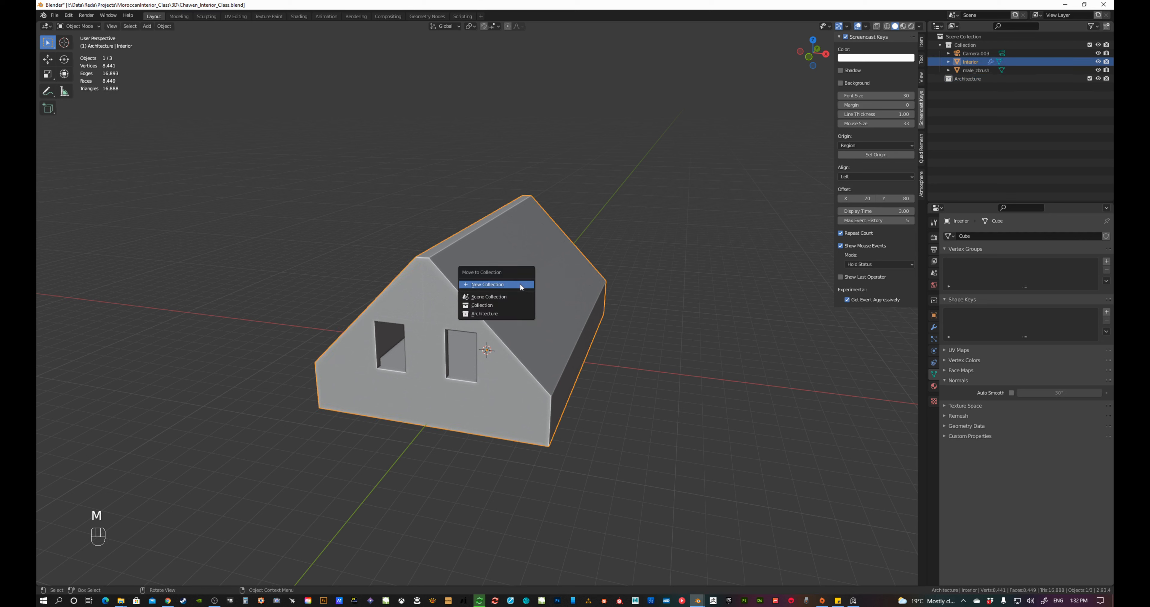
{"action": "left_click", "coordinate": [485, 313]}
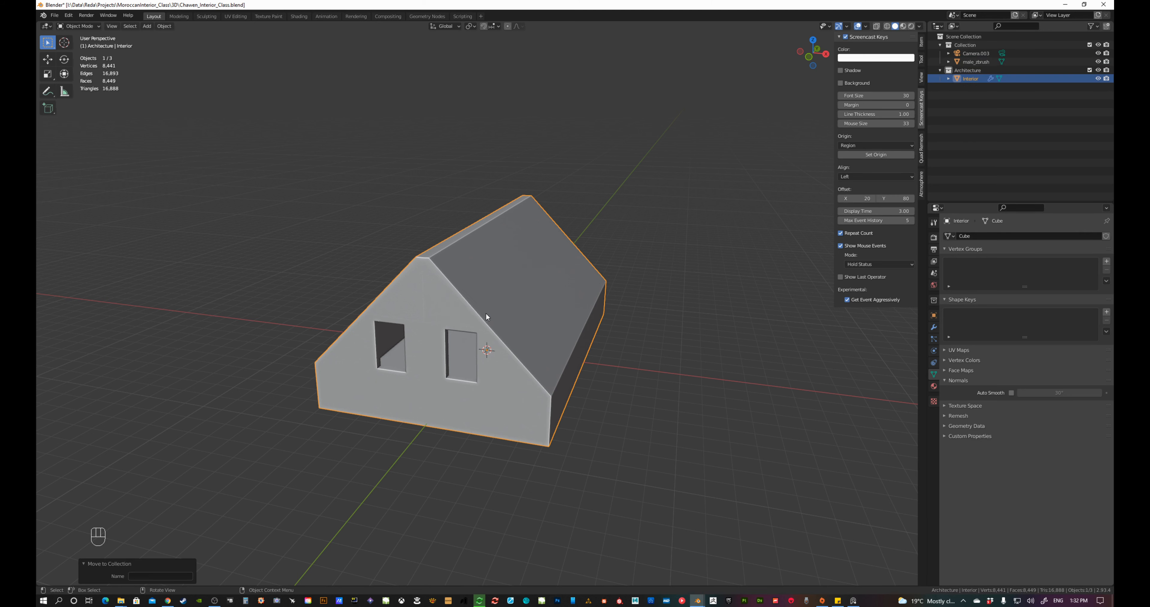
{"action": "middle_click_drag", "start_coordinate": [430, 345], "coordinate": [559, 295]}
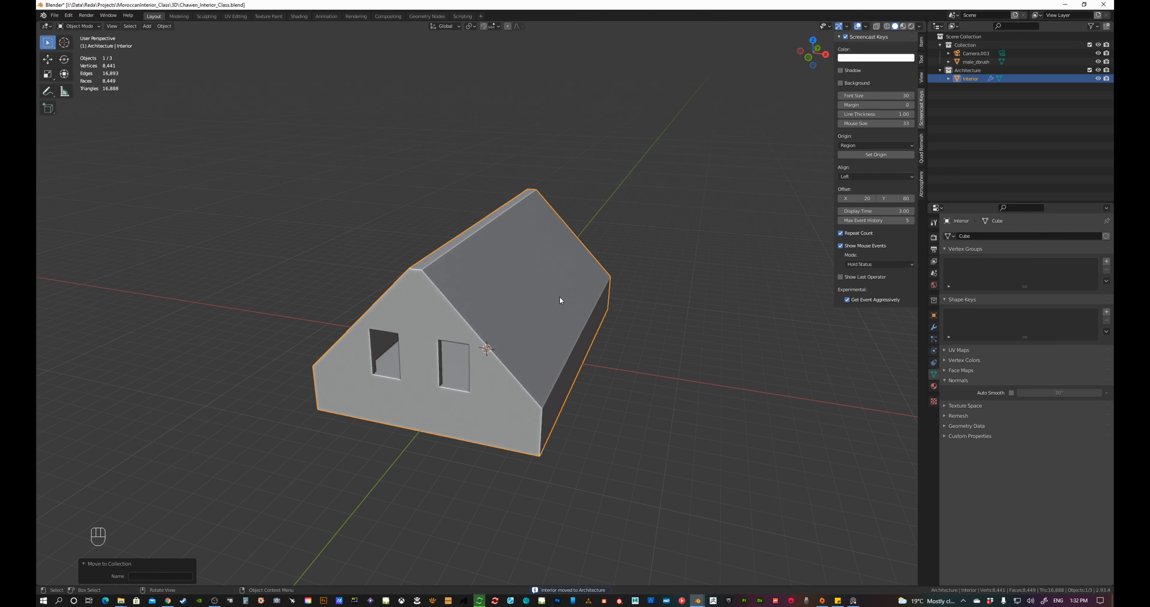
{"action": "left_click", "coordinate": [1089, 70]}
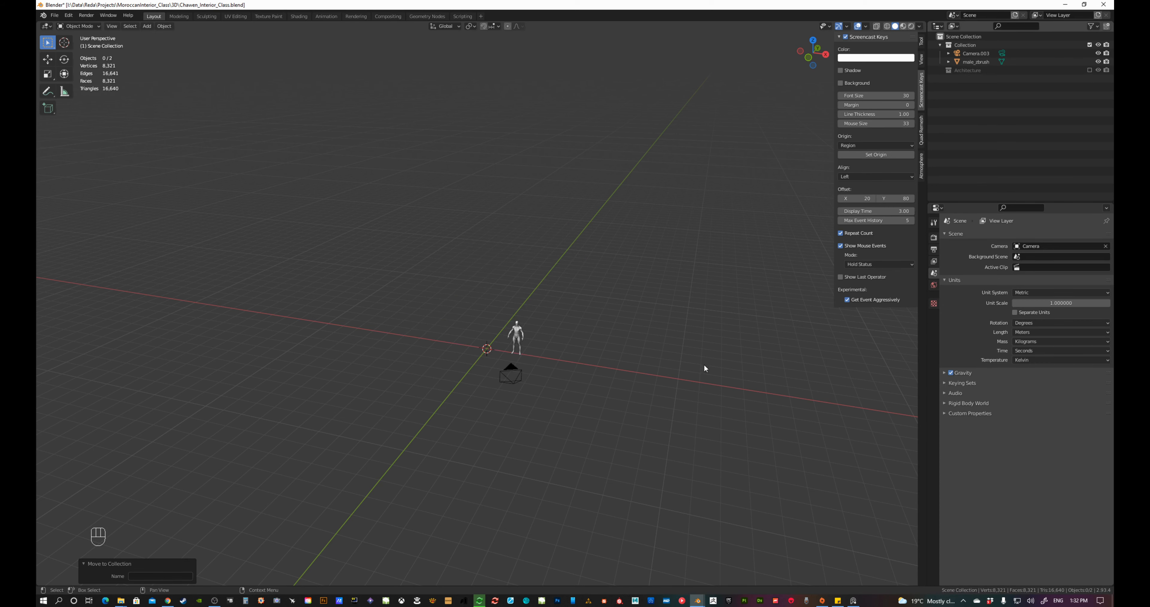
{"action": "left_click", "coordinate": [520, 333]}
{"action": "middle_click_drag", "start_coordinate": [521, 333], "coordinate": [490, 370]}
{"action": "key", "text": "alt+Tab"}
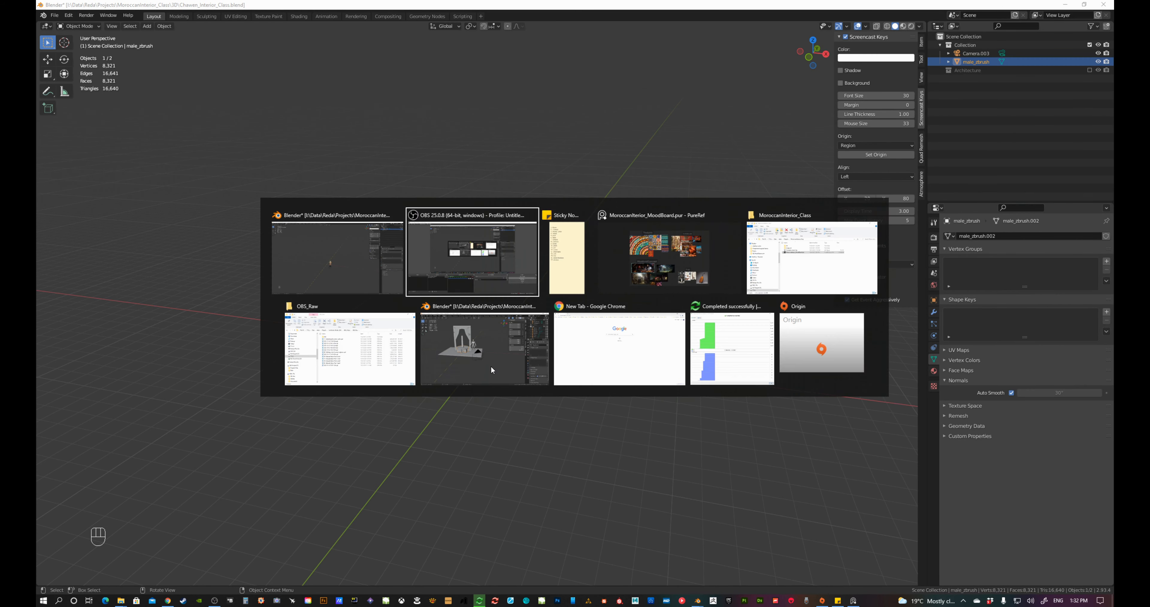
{"action": "left_click", "coordinate": [708, 12]}
Add another collection to the scene and rename it Props
{"action": "left_click", "coordinate": [978, 103]}
{"action": "right_click", "coordinate": [942, 102]}
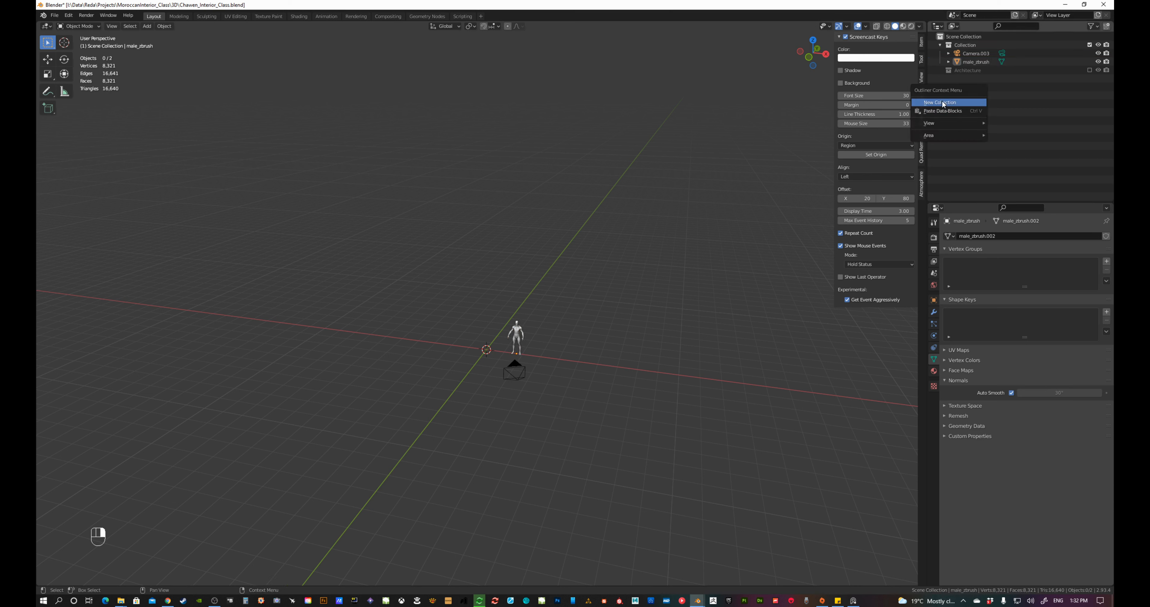
{"action": "right_click", "coordinate": [1011, 107]}
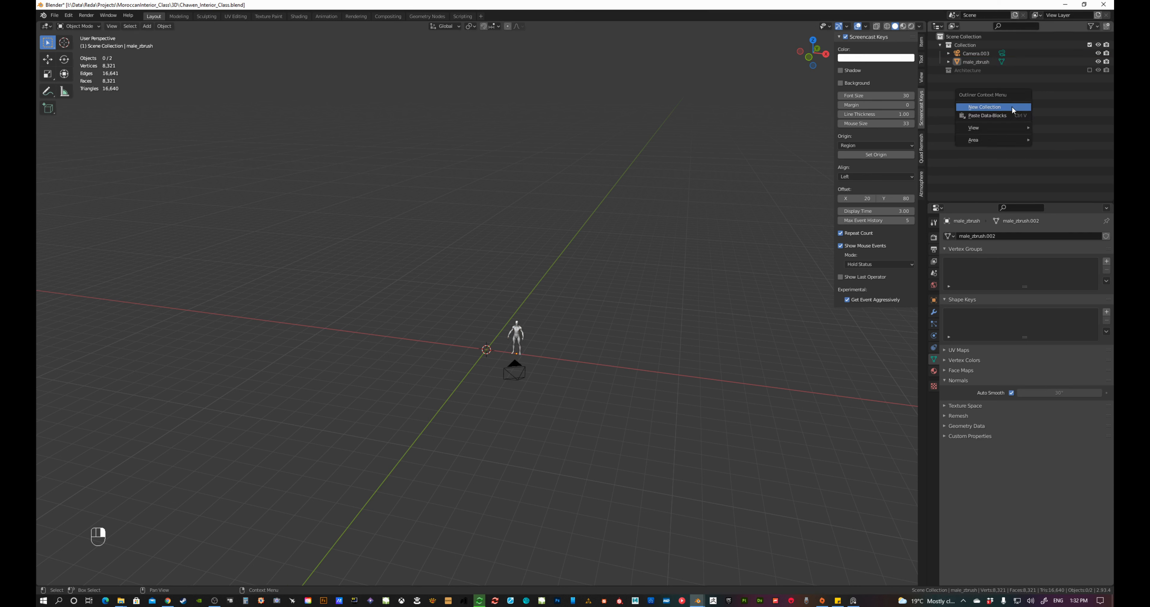
{"action": "left_click", "coordinate": [1008, 108]}
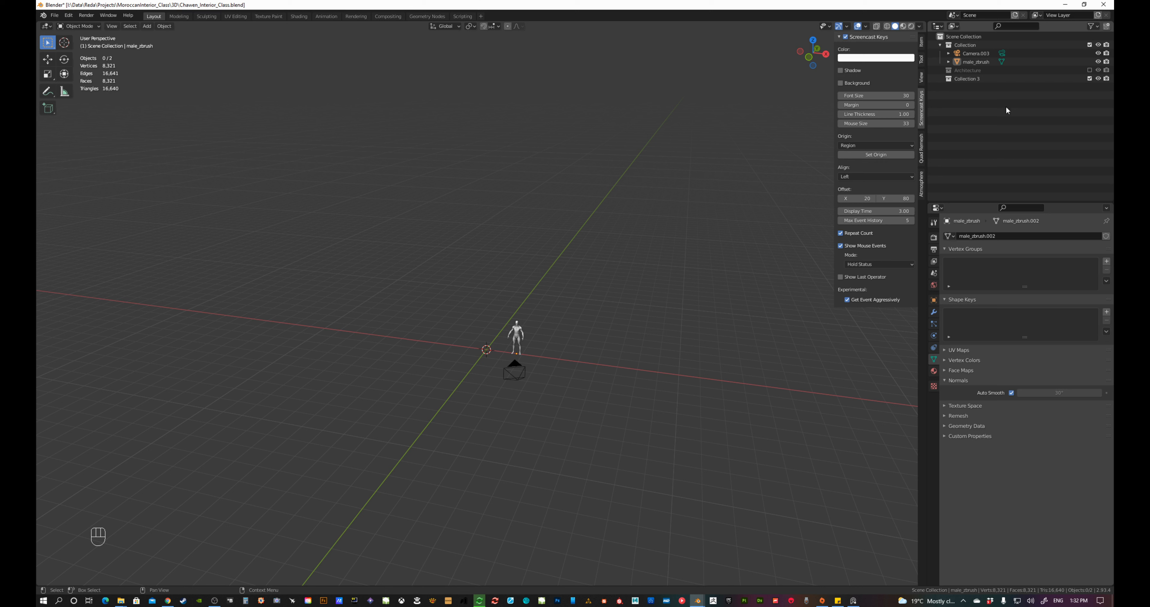
{"action": "double_click", "coordinate": [977, 79]}
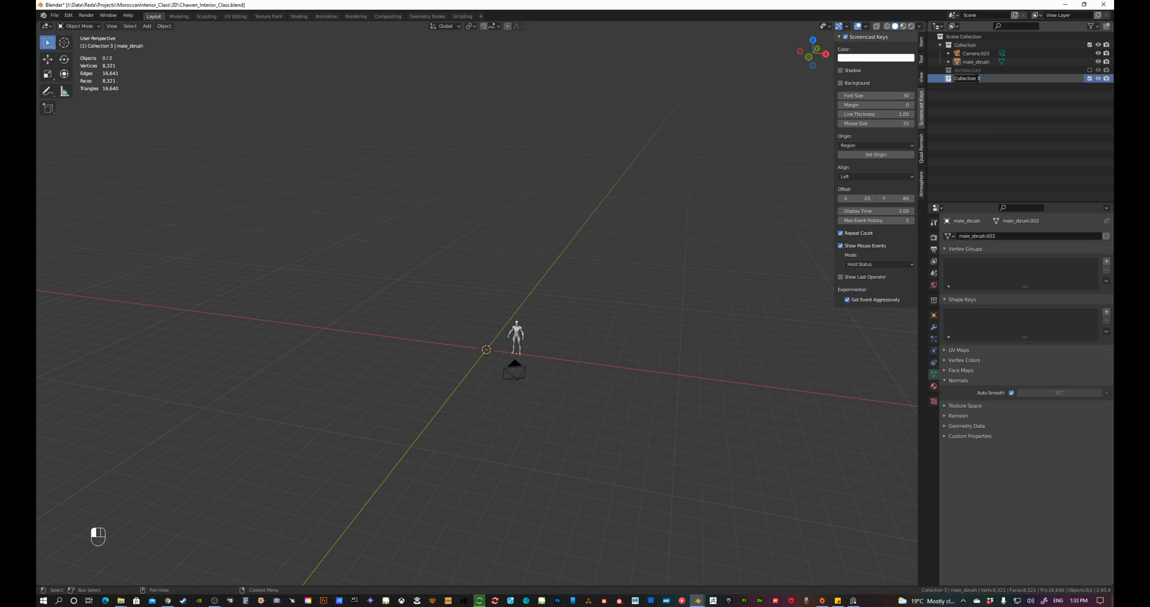
{"action": "key", "text": "ctrl+a"}
{"action": "type", "text": "Props"}
{"action": "key", "text": "Return"}
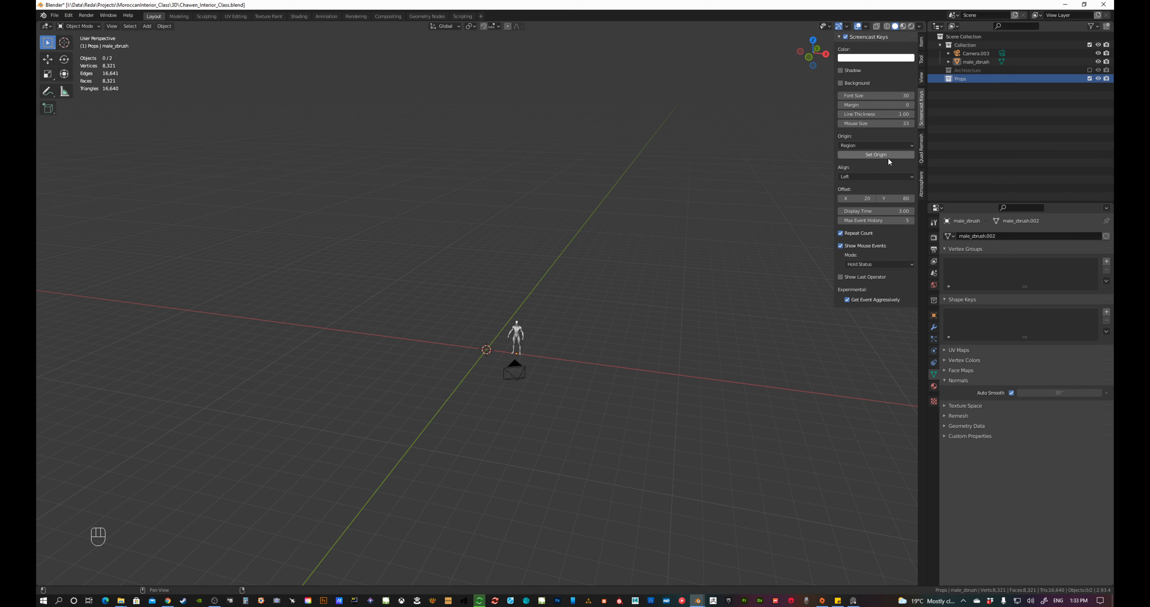
Switch to the Sticky Notes prop list and the PureRef mood board to review the props planned for the interior
{"action": "key", "text": "alt+Tab"}
{"action": "key", "text": "alt+Tab"}
{"action": "key", "text": "alt+Tab"}
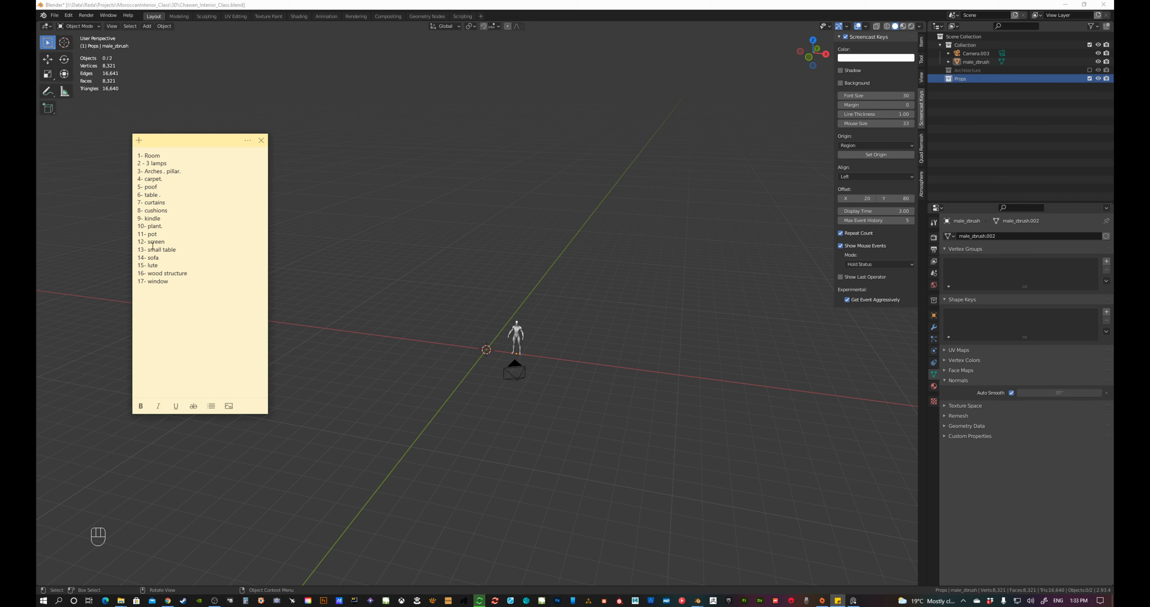
{"action": "key", "text": "alt+Tab"}
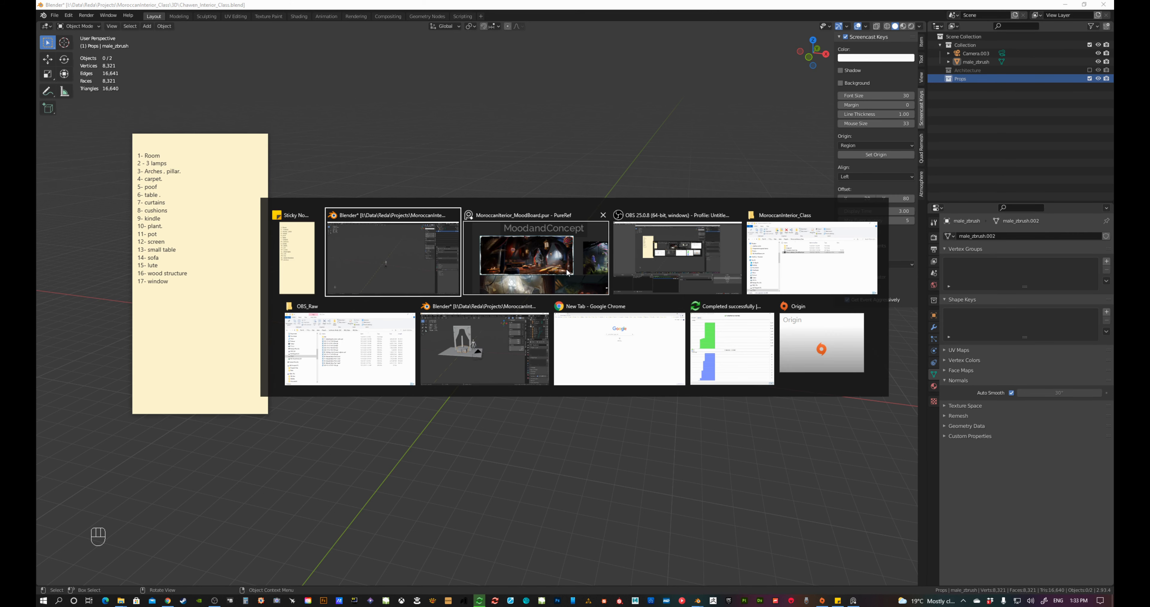
{"action": "left_click", "coordinate": [568, 272]}
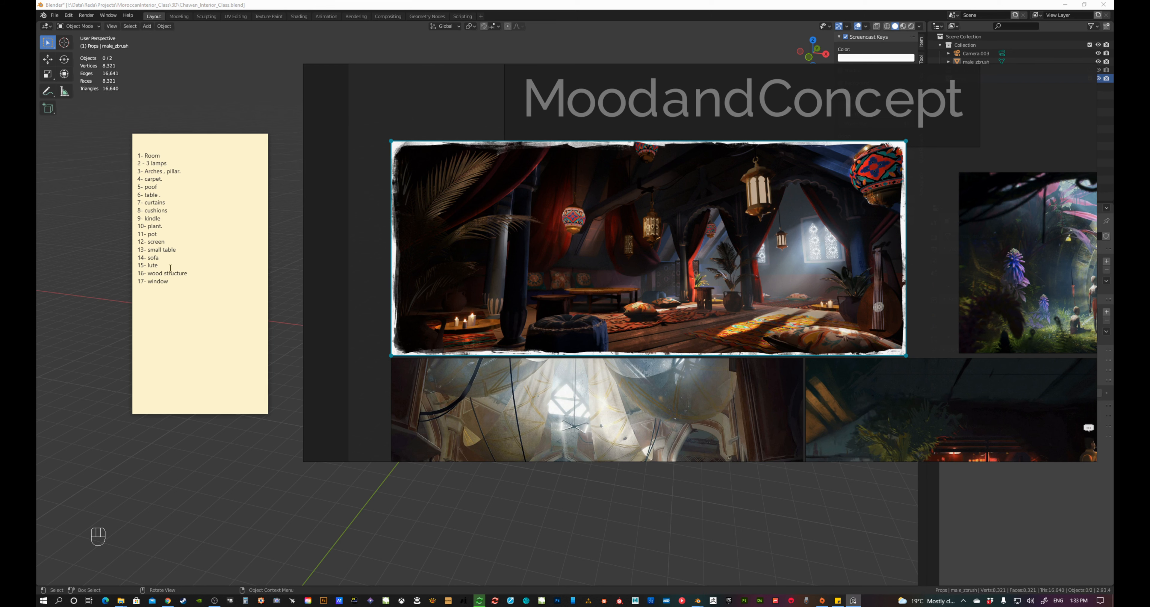
Return to Blender and add a cylinder mesh with a 1 m radius and 2 m depth to the Props collection
{"action": "middle_click_drag", "start_coordinate": [362, 43], "coordinate": [480, 359], "text": "shift"}
{"action": "key", "text": "shift+a"}
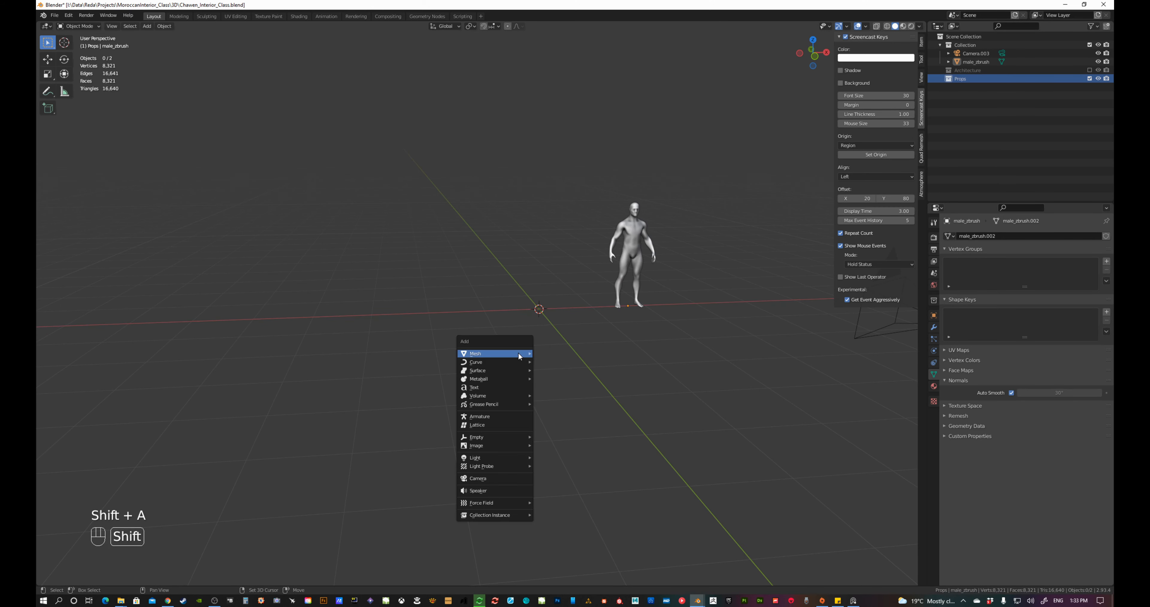
{"action": "mouse_move", "coordinate": [518, 354]}
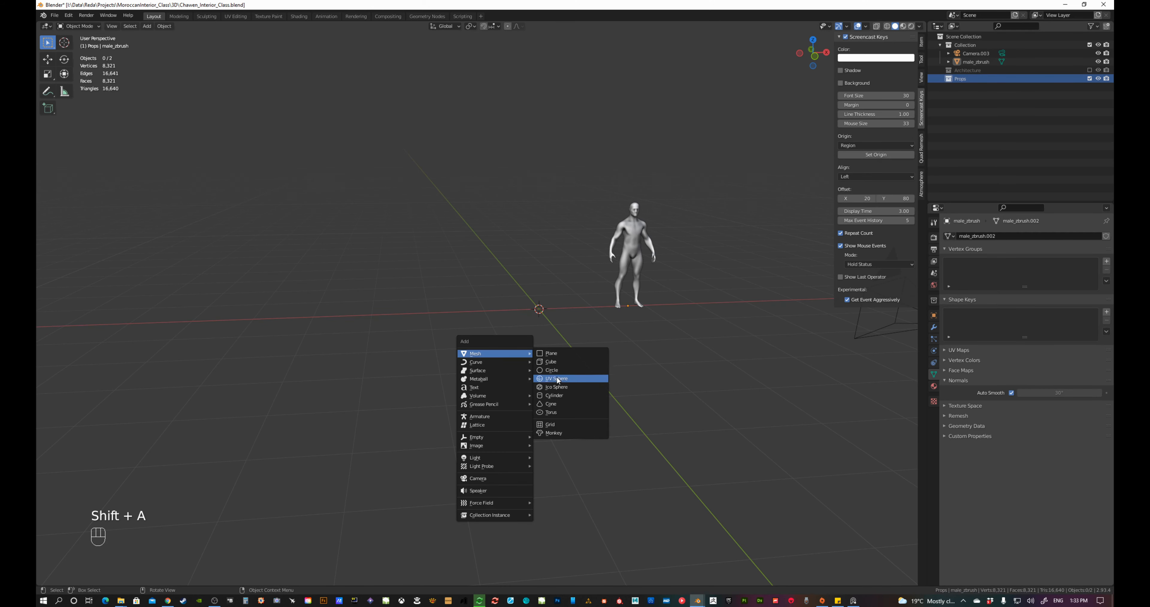
{"action": "left_click", "coordinate": [559, 396]}
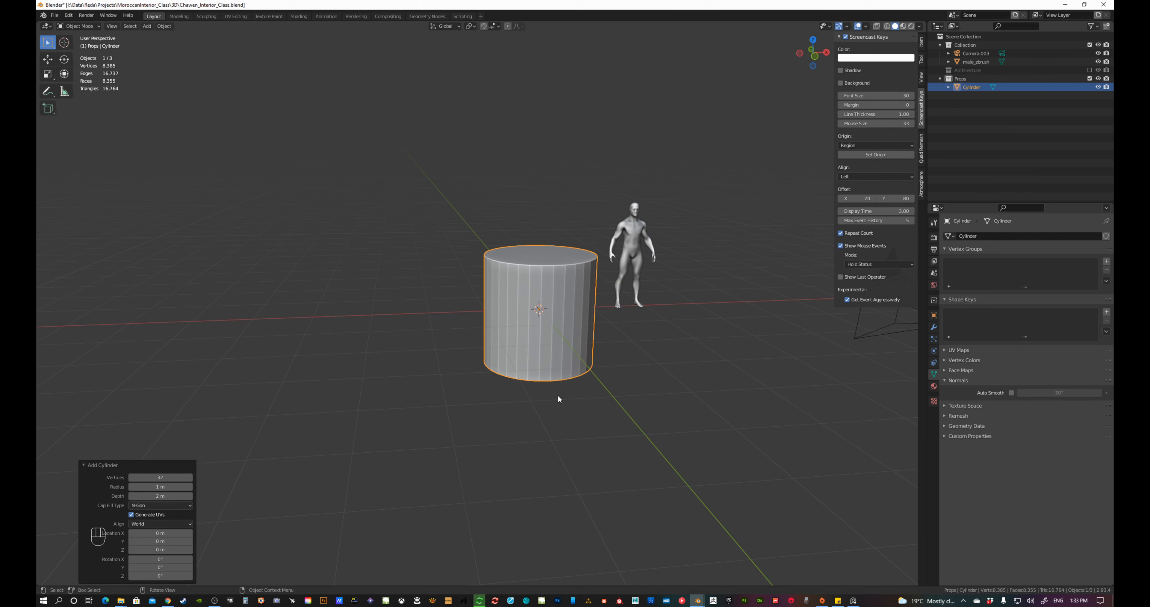
{"action": "middle_click_drag", "start_coordinate": [555, 395], "coordinate": [543, 390]}
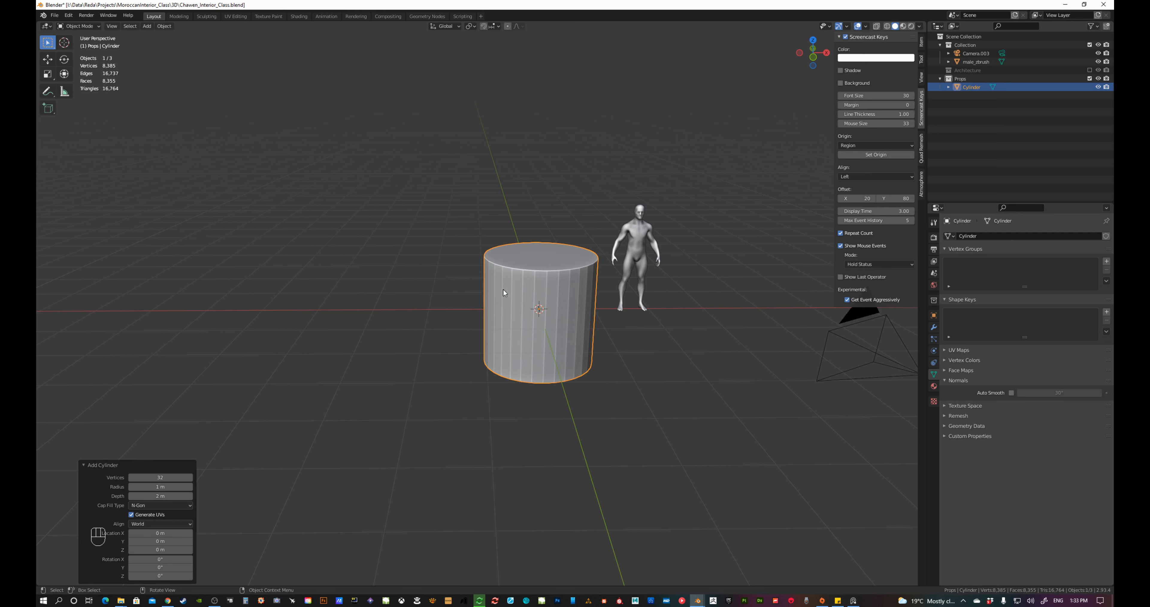
Shade the cylinder smooth and enable Auto Smooth for its normals at 30°
{"action": "right_click", "coordinate": [499, 297]}
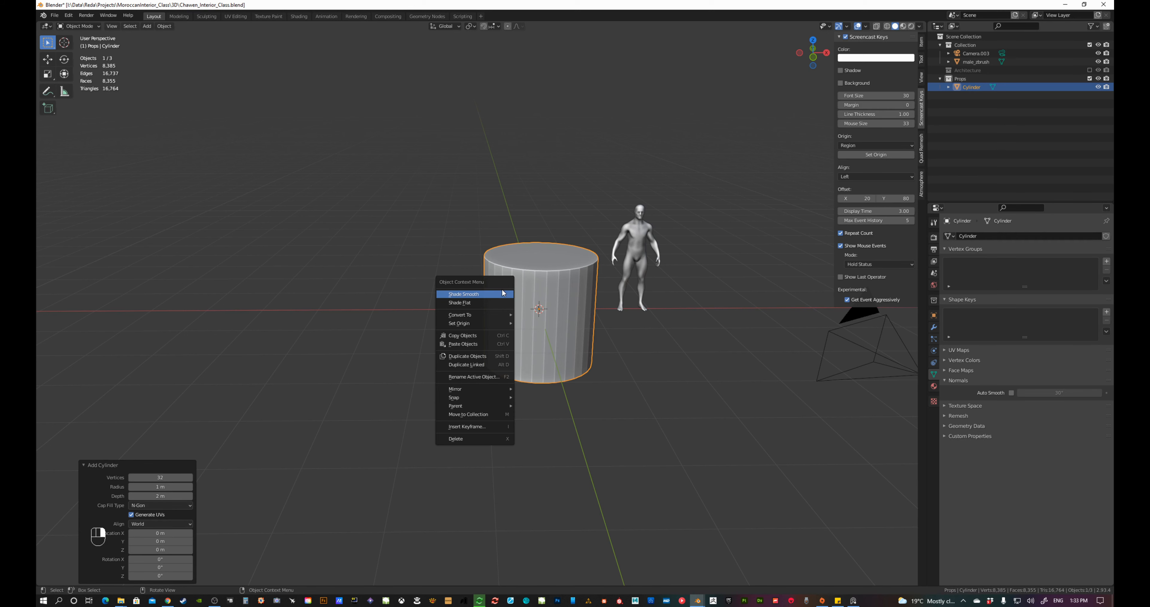
{"action": "left_click", "coordinate": [475, 294]}
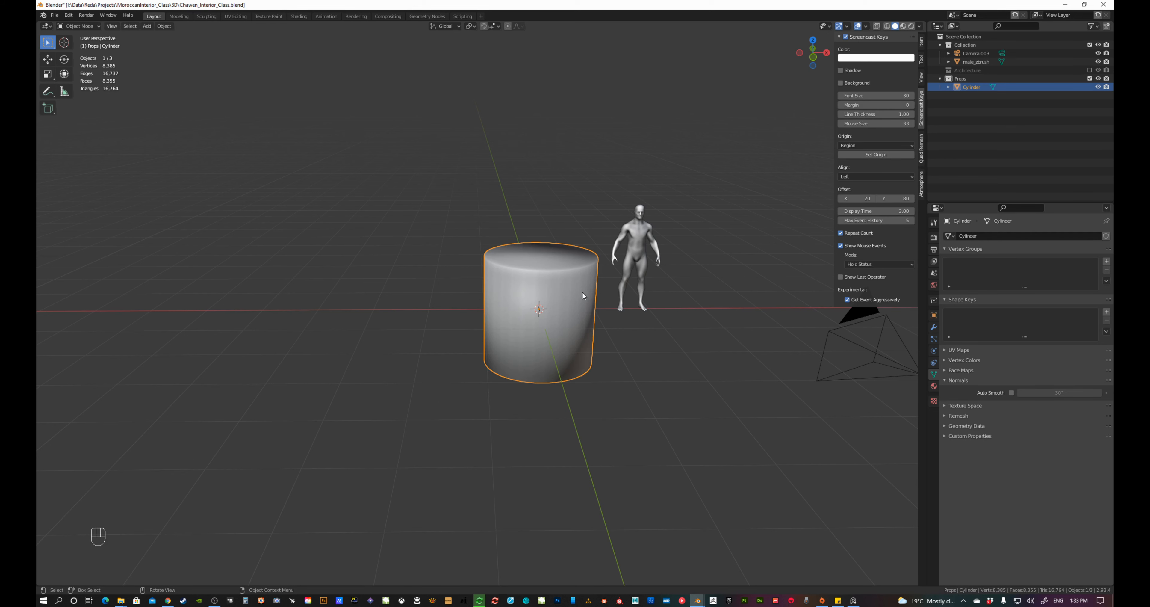
{"action": "middle_click_drag", "start_coordinate": [582, 292], "coordinate": [543, 322]}
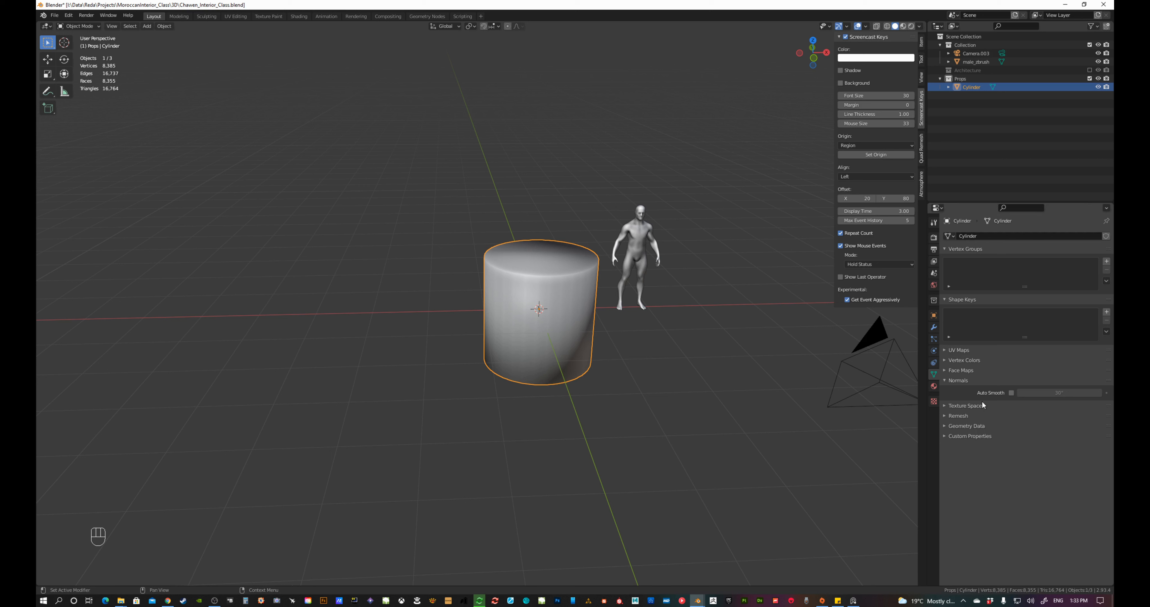
{"action": "left_click", "coordinate": [1010, 392]}
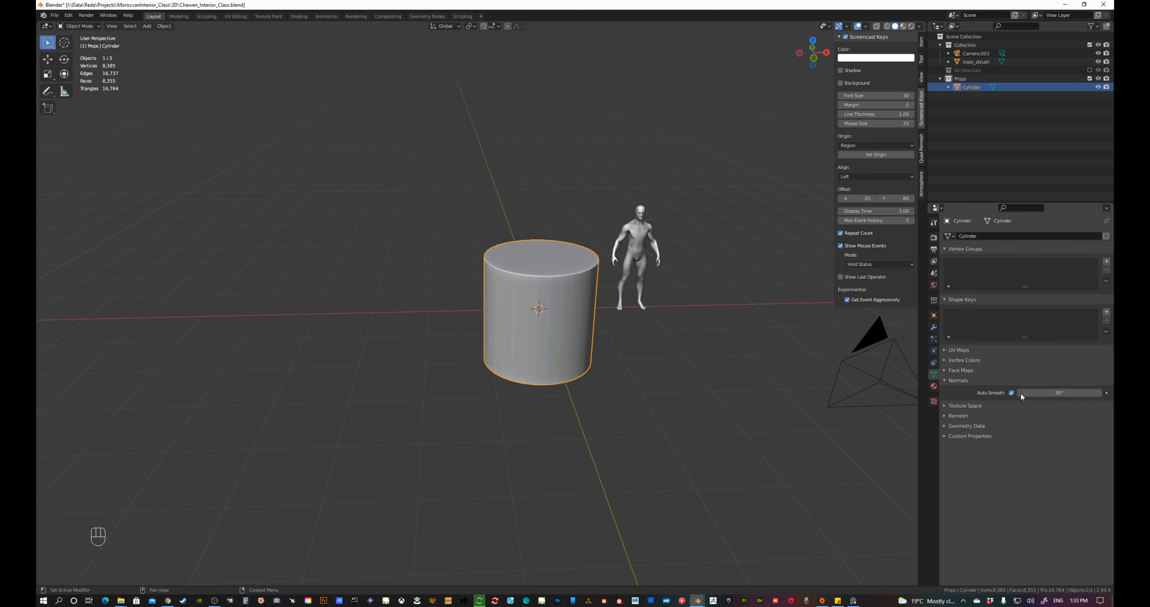
{"action": "mouse_move", "coordinate": [547, 319]}
{"action": "middle_mouse_down"}
{"action": "mouse_move", "coordinate": [561, 335]}
{"action": "mouse_move", "coordinate": [574, 311]}
{"action": "mouse_move", "coordinate": [541, 325]}
{"action": "mouse_move", "coordinate": [556, 324]}
{"action": "mouse_move", "coordinate": [550, 308]}
{"action": "middle_mouse_up"}
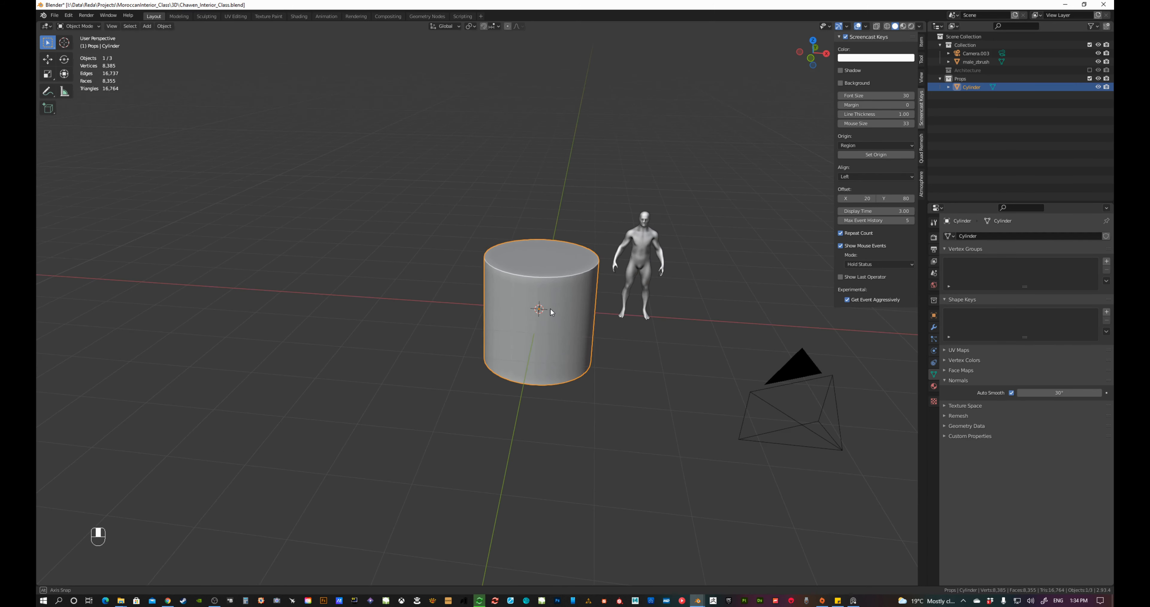
Switch to the front orthographic view and put the cylinder into Edit Mode
{"action": "key", "text": "KP_1"}
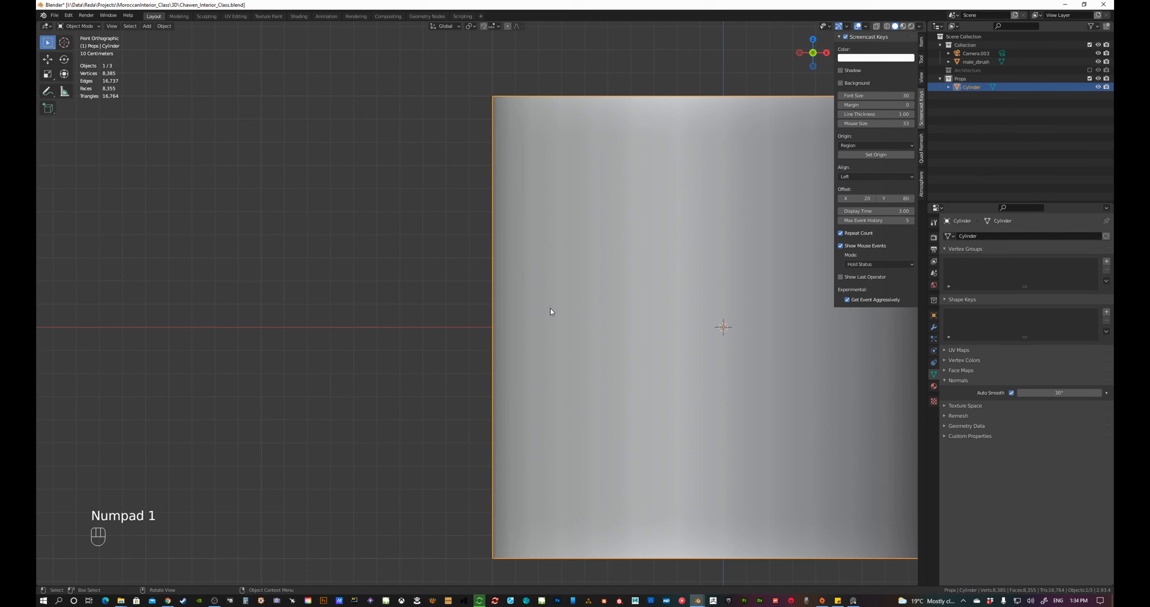
{"action": "scroll", "coordinate": [542, 298], "scroll_direction": "down", "scroll_amount": 5}
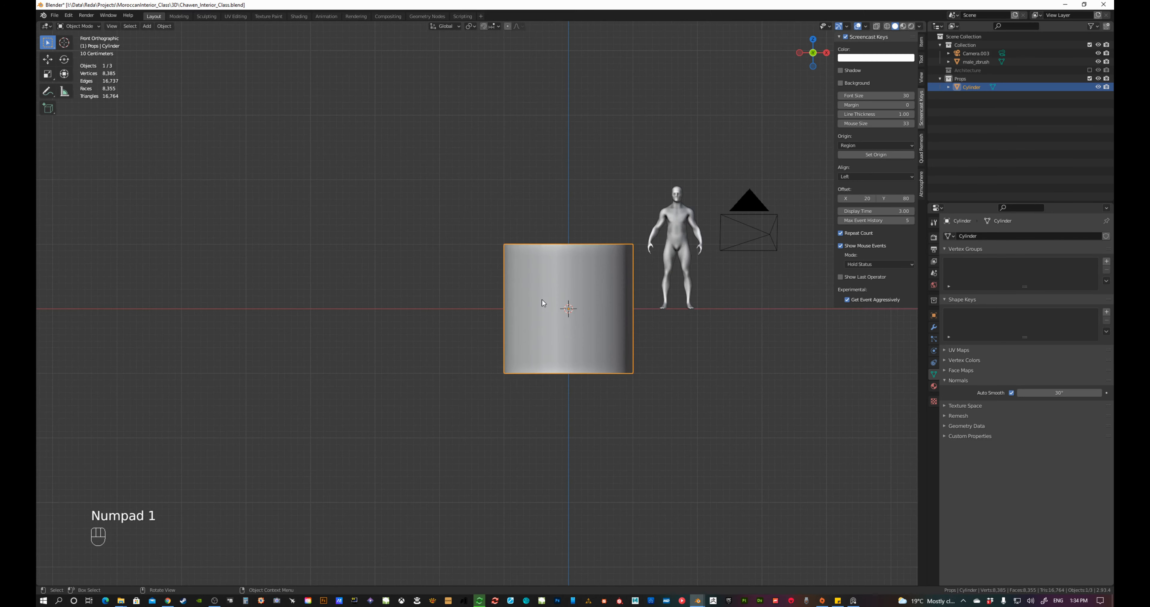
{"action": "scroll", "coordinate": [542, 304], "scroll_direction": "up", "scroll_amount": 2}
{"action": "scroll", "coordinate": [513, 314], "scroll_direction": "down", "scroll_amount": 6}
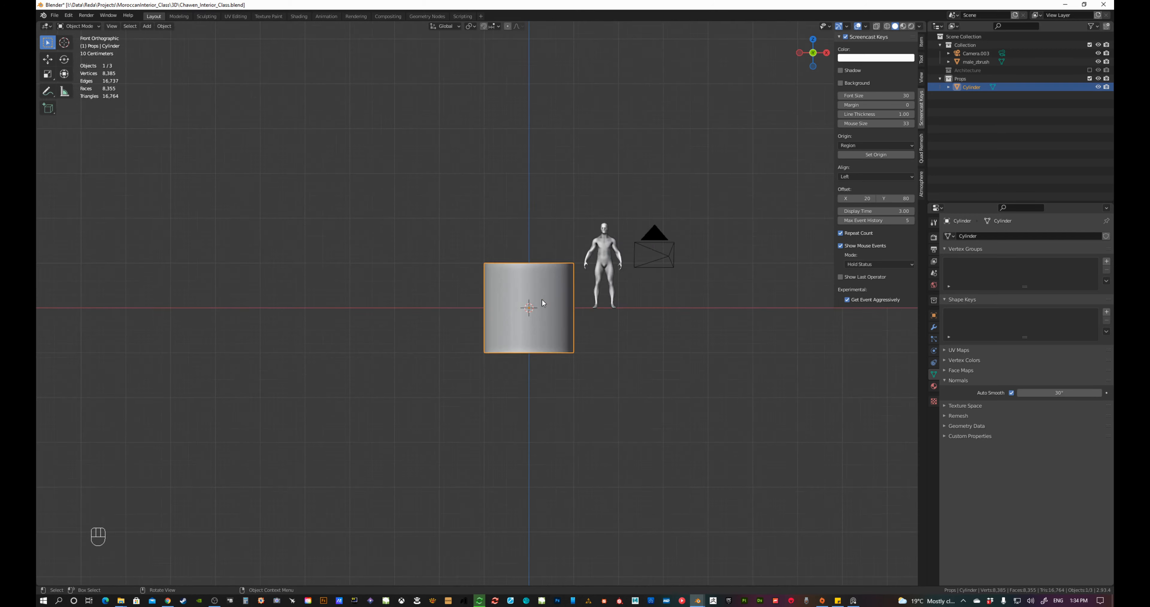
{"action": "scroll", "coordinate": [482, 325], "scroll_direction": "up", "scroll_amount": 8}
{"action": "key", "text": "Tab"}
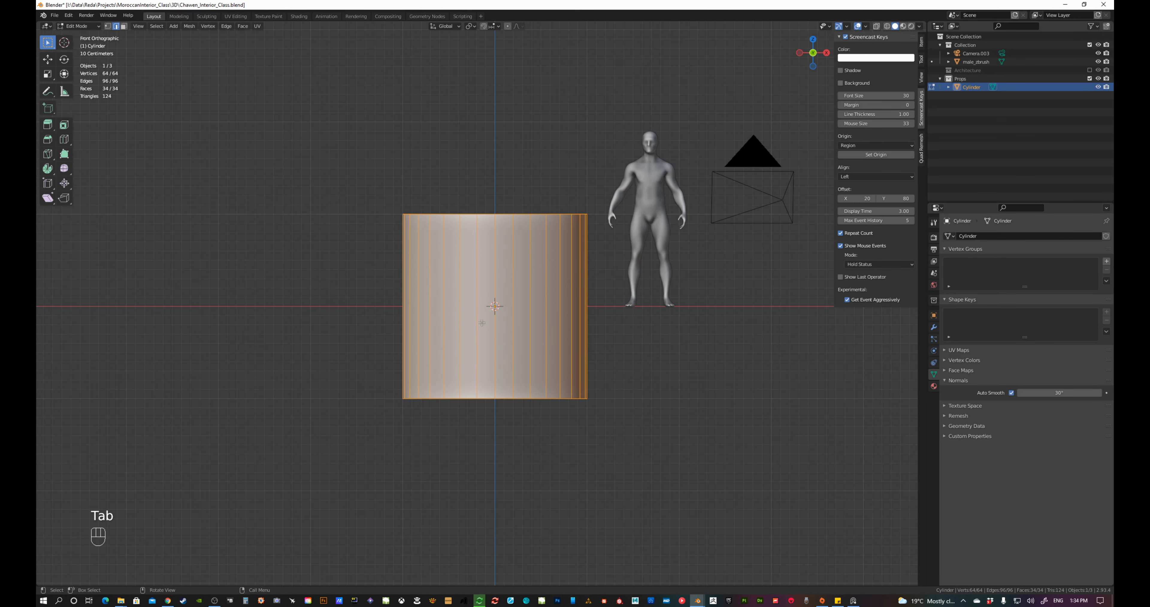
{"action": "left_click", "coordinate": [78, 26]}
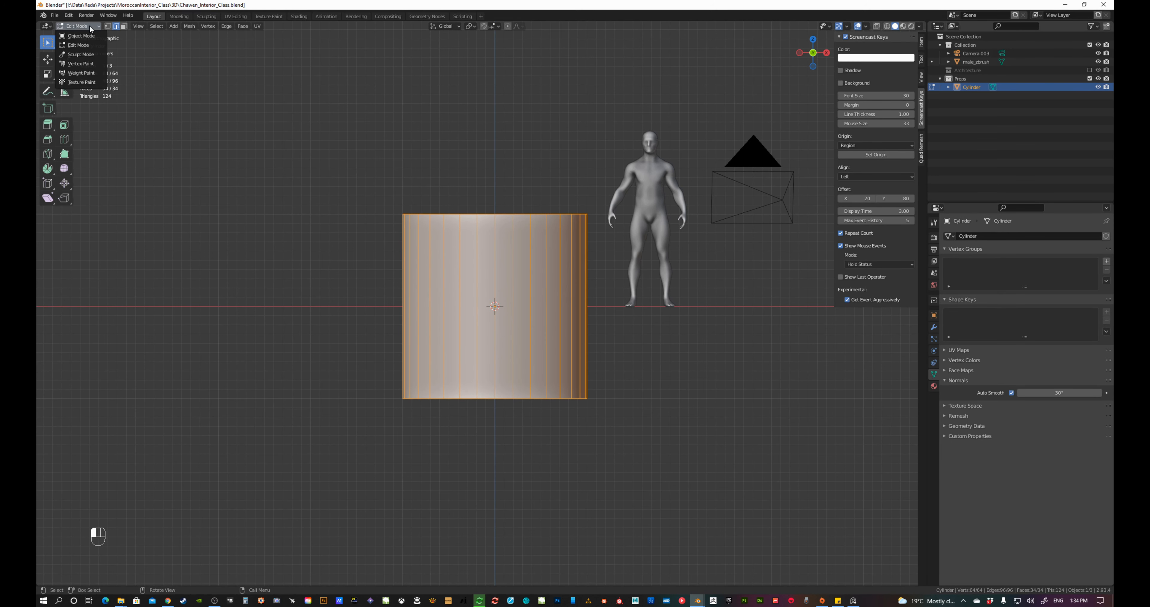
{"action": "left_click", "coordinate": [81, 46]}
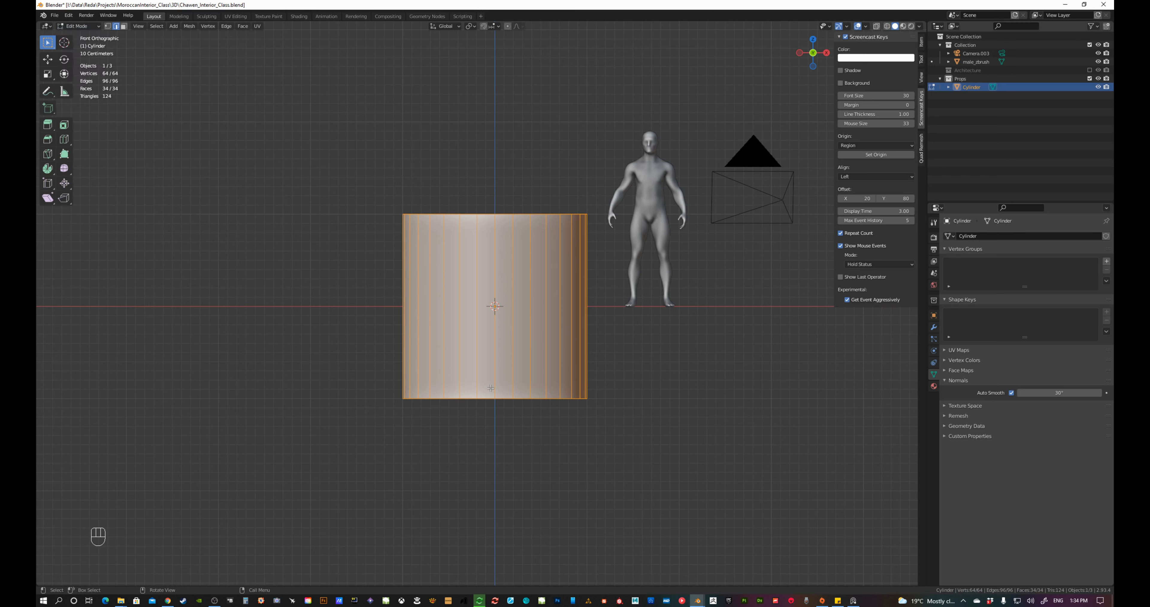
Move the whole cylinder mesh up 1 m along Z so its base sits on the origin, and return to Object Mode
{"action": "key", "text": "a"}
{"action": "key", "text": "g"}
{"action": "key", "text": "z"}
{"action": "key", "text": "ctrl"}
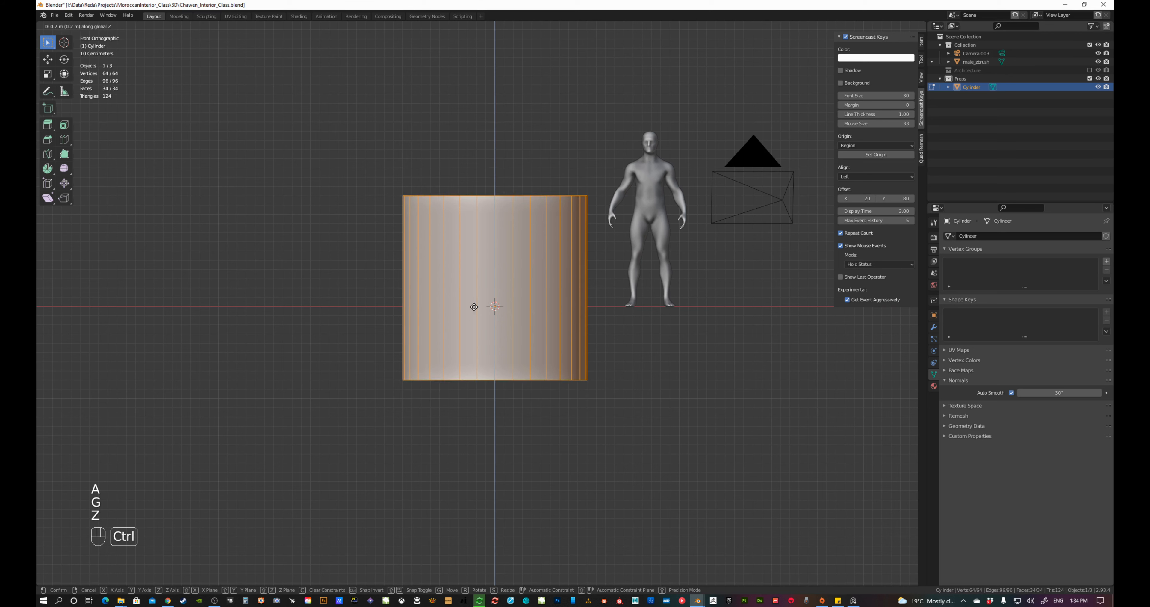
{"action": "left_click", "coordinate": [473, 280]}
{"action": "middle_click_drag", "start_coordinate": [519, 267], "coordinate": [535, 258]}
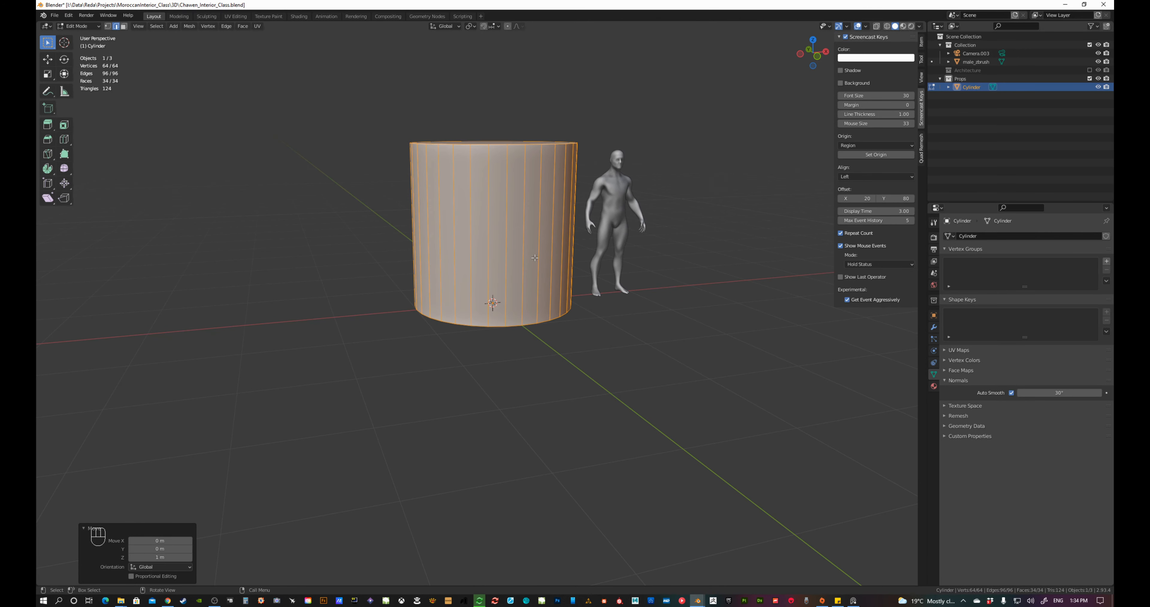
{"action": "key", "text": "Tab"}
{"action": "middle_click_drag", "start_coordinate": [537, 264], "coordinate": [517, 263]}
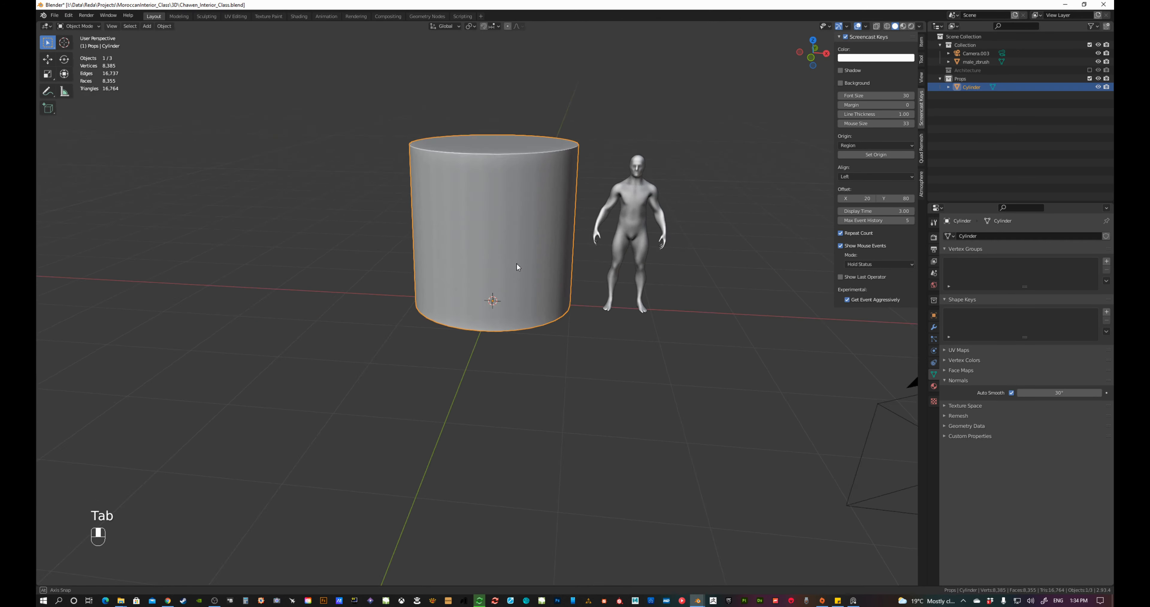
Scale the cylinder object uniformly to 0.198 in the front view and display its transform values and dimensions
{"action": "key", "text": "KP_1"}
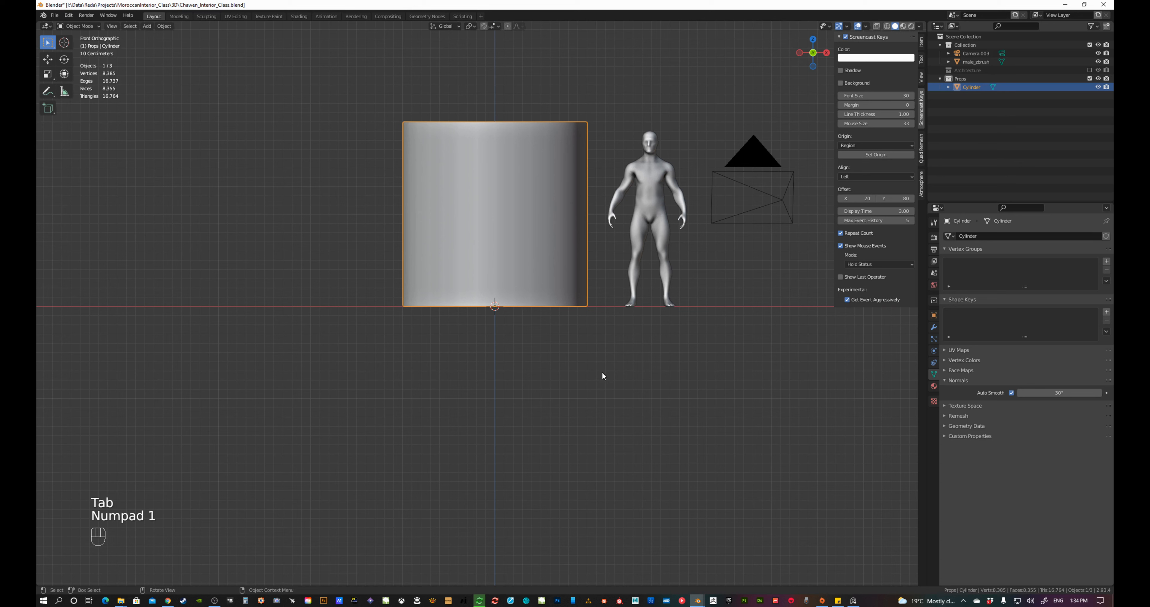
{"action": "key", "text": "s"}
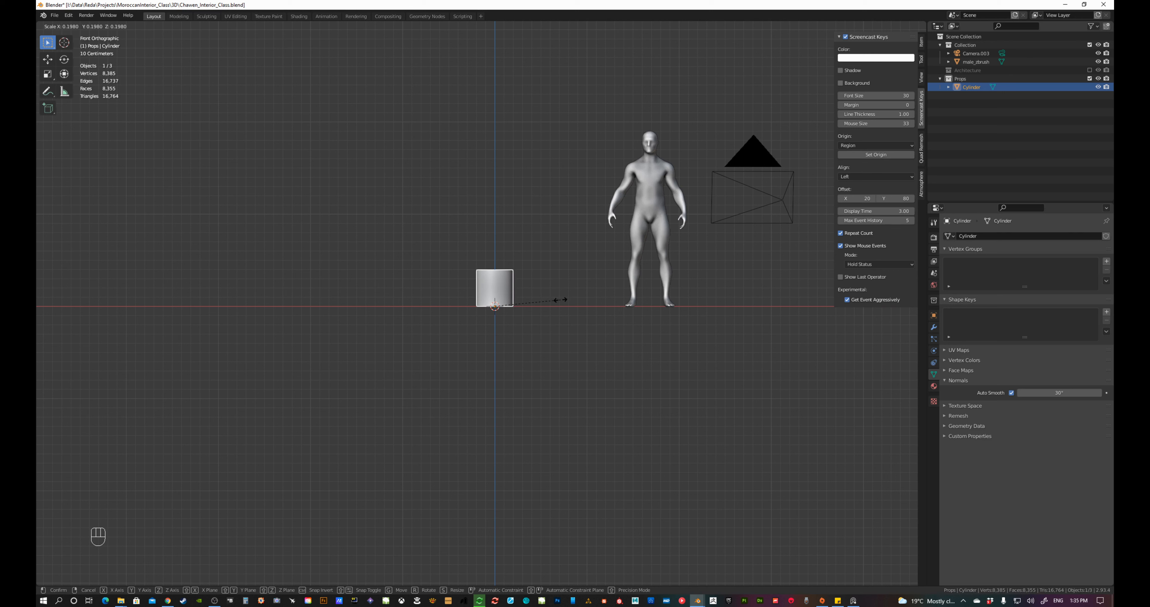
{"action": "left_click", "coordinate": [561, 300]}
{"action": "left_click", "coordinate": [922, 44]}
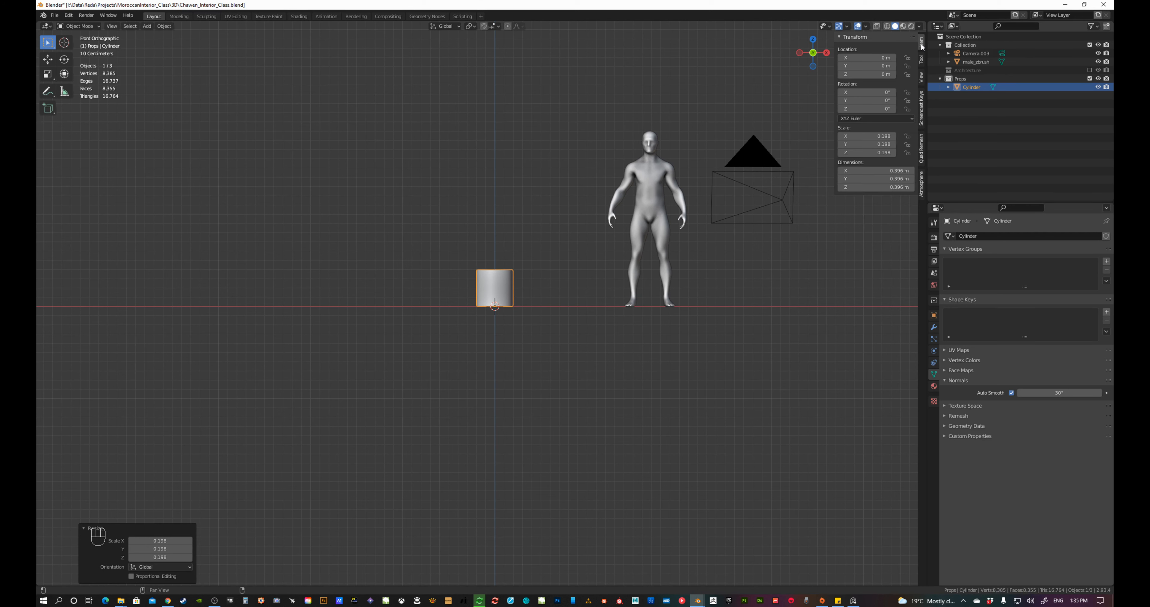
{"action": "scroll", "coordinate": [513, 282], "scroll_direction": "up", "scroll_amount": 3}
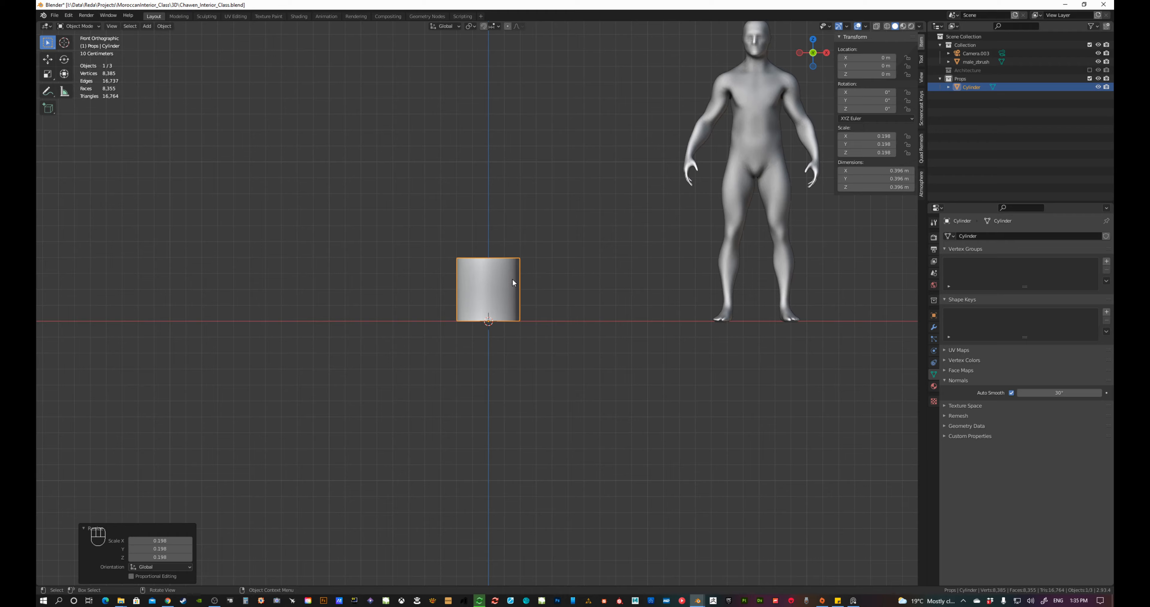
{"action": "scroll", "coordinate": [513, 282], "scroll_direction": "down", "scroll_amount": 5}
{"action": "middle_click_drag", "start_coordinate": [507, 302], "coordinate": [489, 359], "text": "shift"}
Put the cylinder into Edit Mode and select its whole top ring of vertices in wireframe display
{"action": "key", "text": "Tab"}
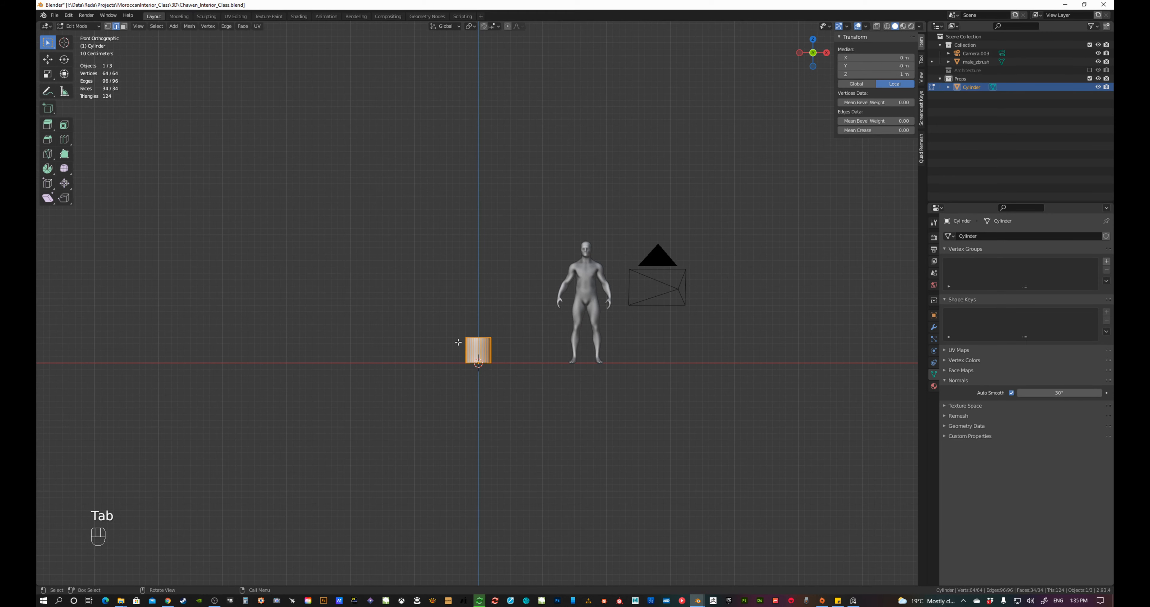
{"action": "scroll", "coordinate": [442, 358], "scroll_direction": "up", "scroll_amount": 2}
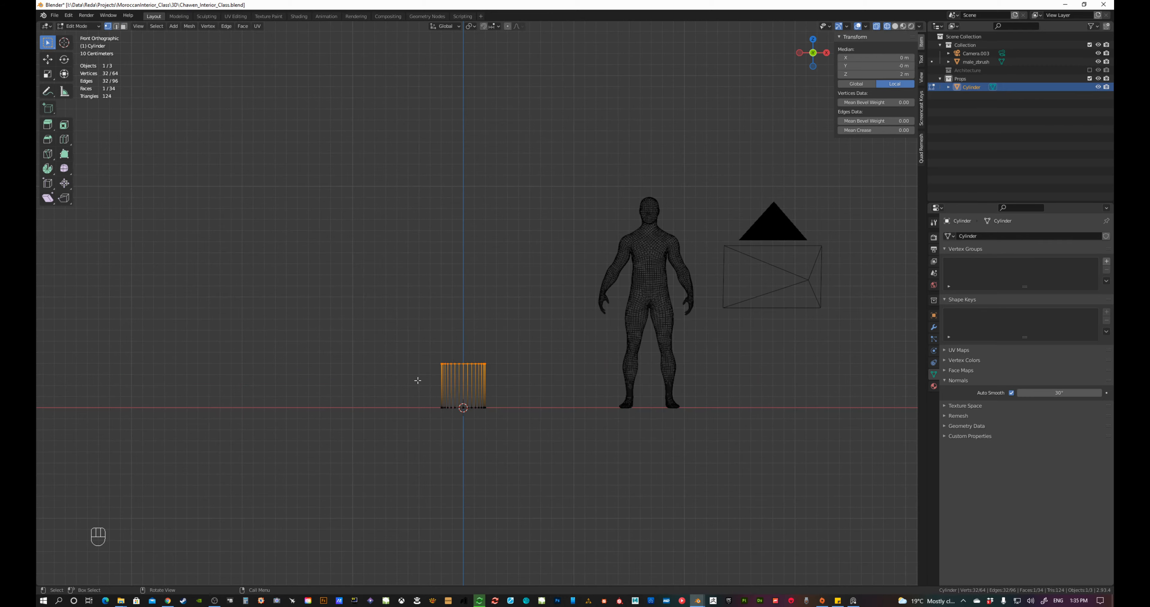
{"action": "scroll", "coordinate": [462, 398], "scroll_direction": "up", "scroll_amount": 3}
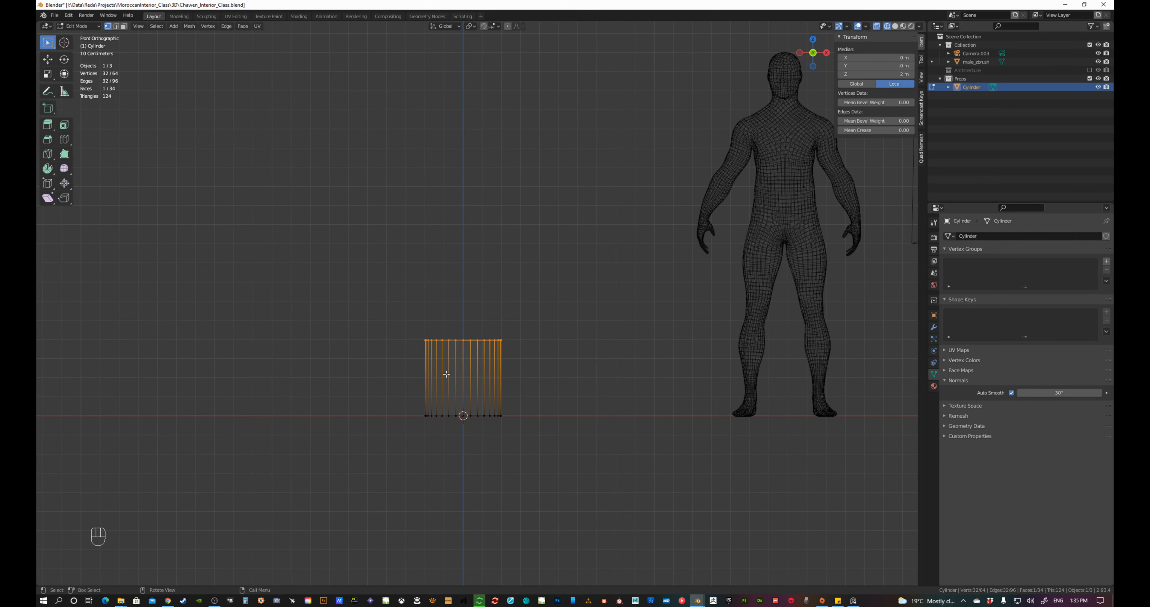
{"action": "scroll", "coordinate": [461, 355], "scroll_direction": "down", "scroll_amount": 2}
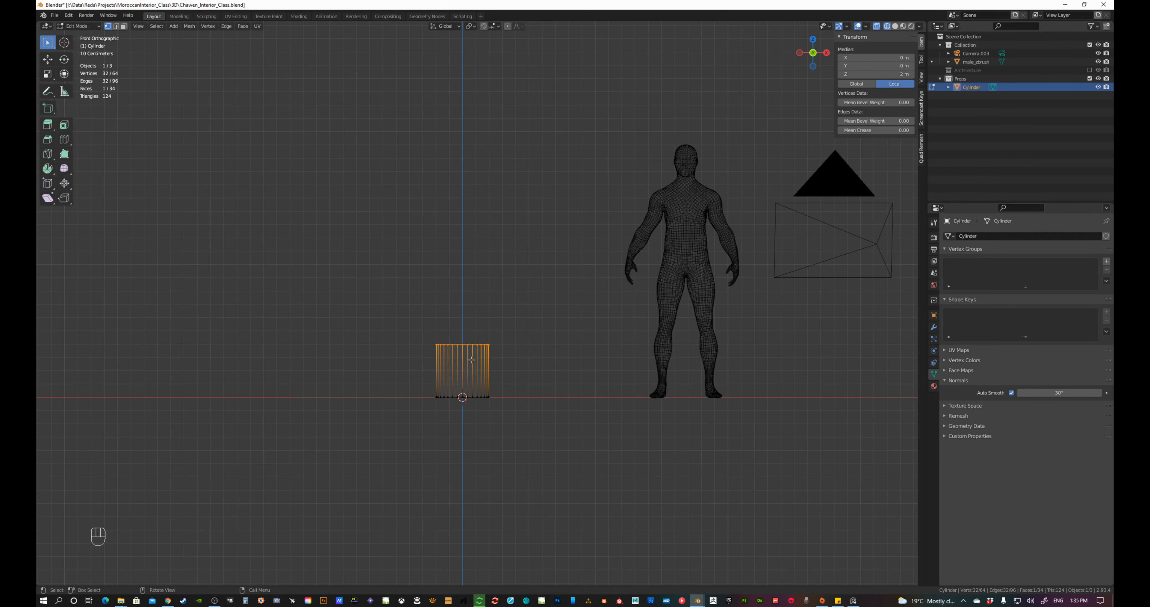
{"action": "middle_click_drag", "start_coordinate": [471, 359], "coordinate": [423, 341]}
Try box-selecting the cylinder's top vertices from the front in solid display, inspect the selection at an angle, and undo it
{"action": "left_click", "coordinate": [575, 360]}
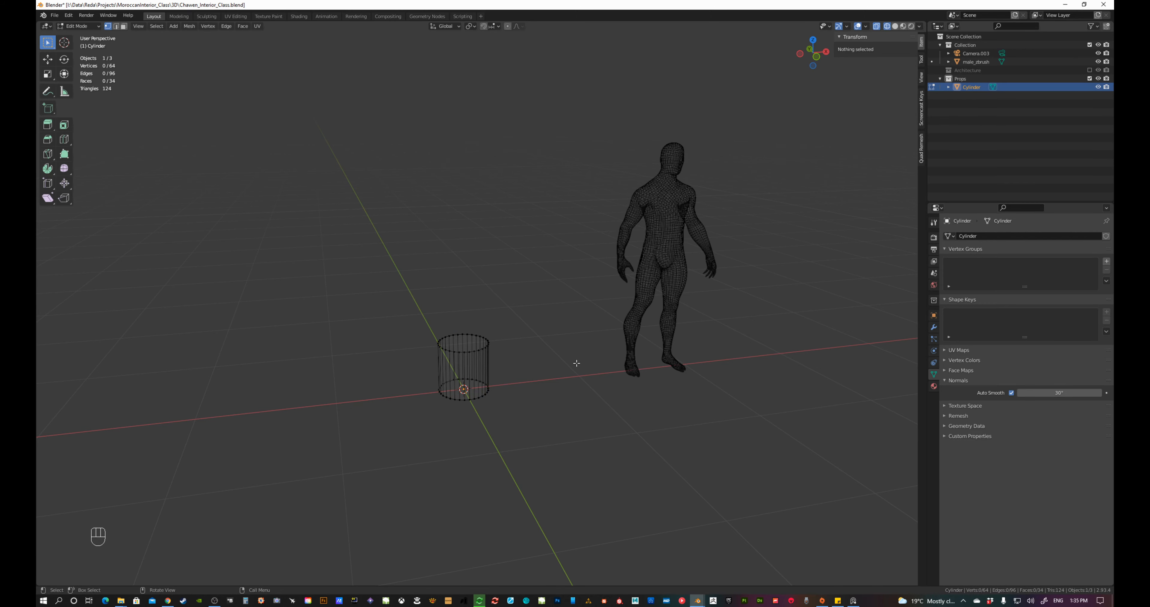
{"action": "key", "text": "z"}
{"action": "middle_click_drag", "start_coordinate": [562, 359], "coordinate": [511, 370]}
{"action": "key", "text": "KP_1"}
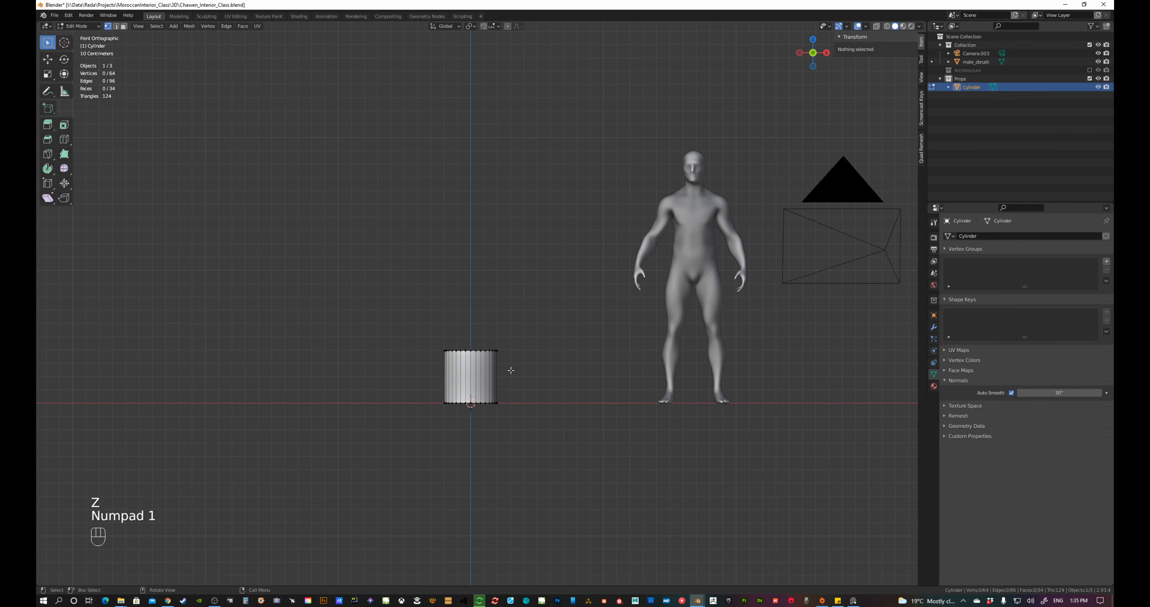
{"action": "left_click_drag", "start_coordinate": [339, 286], "coordinate": [540, 366]}
{"action": "middle_click_drag", "start_coordinate": [516, 387], "coordinate": [531, 398]}
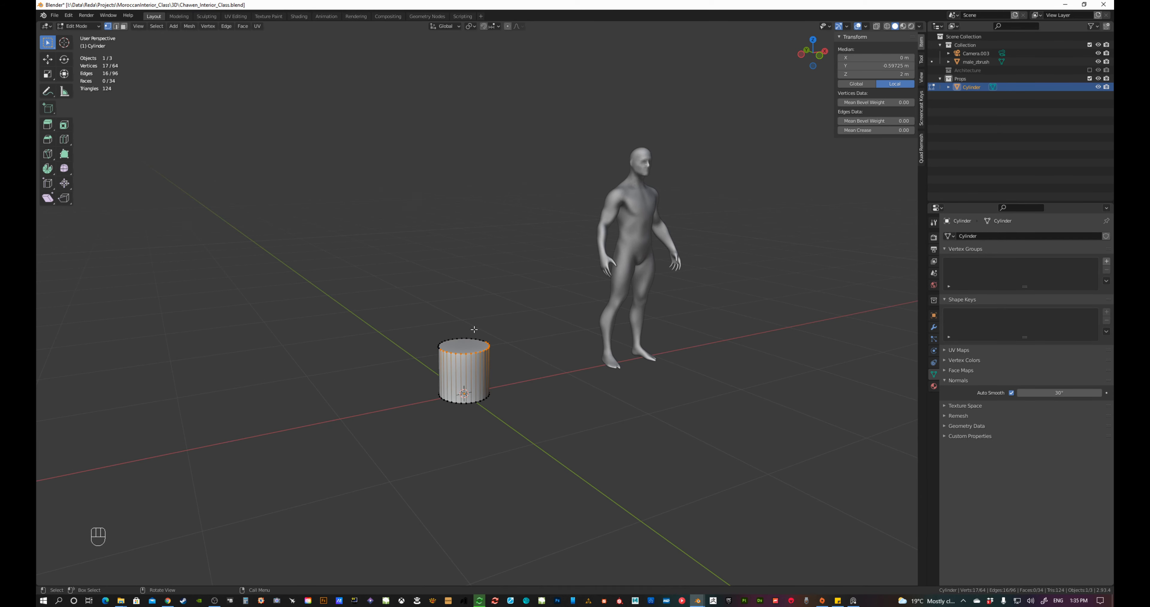
{"action": "key", "text": "ctrl+z"}
Select the cylinder's entire top vertex ring in wireframe display and raise it 2.1 m along Z
{"action": "key", "text": "KP_1"}
{"action": "key", "text": "z"}
{"action": "left_click_drag", "start_coordinate": [364, 325], "coordinate": [621, 394]}
{"action": "scroll", "coordinate": [527, 379], "scroll_direction": "down", "scroll_amount": 7}
{"action": "scroll", "coordinate": [527, 379], "scroll_direction": "up", "scroll_amount": 3, "text": "shift"}
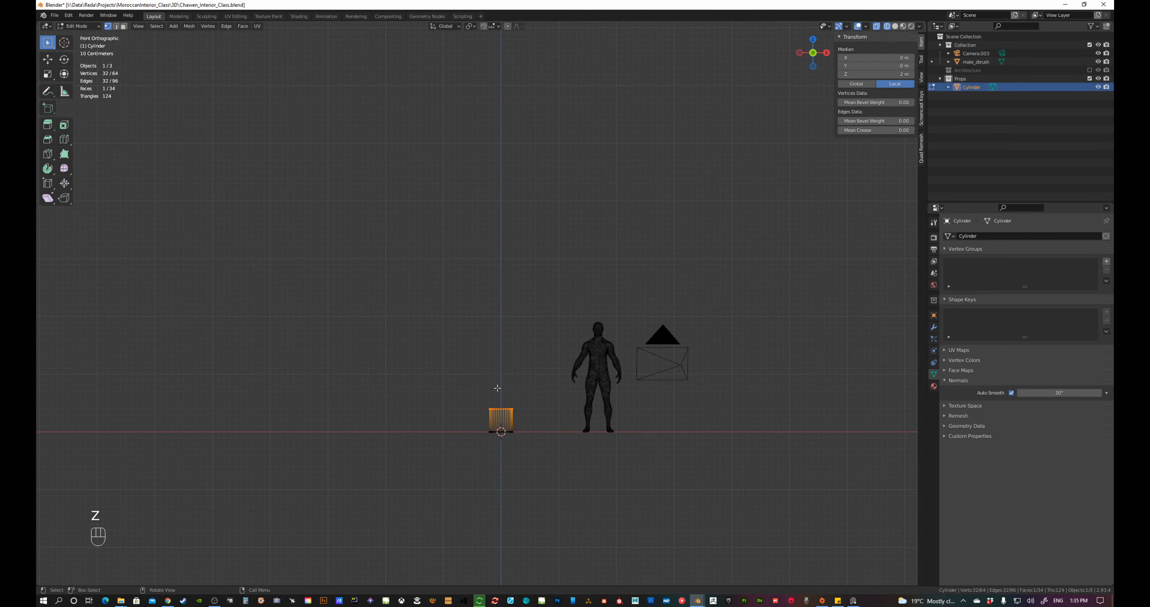
{"action": "scroll", "coordinate": [497, 388], "scroll_direction": "up", "scroll_amount": 2}
{"action": "key", "text": "g"}
{"action": "key", "text": "z"}
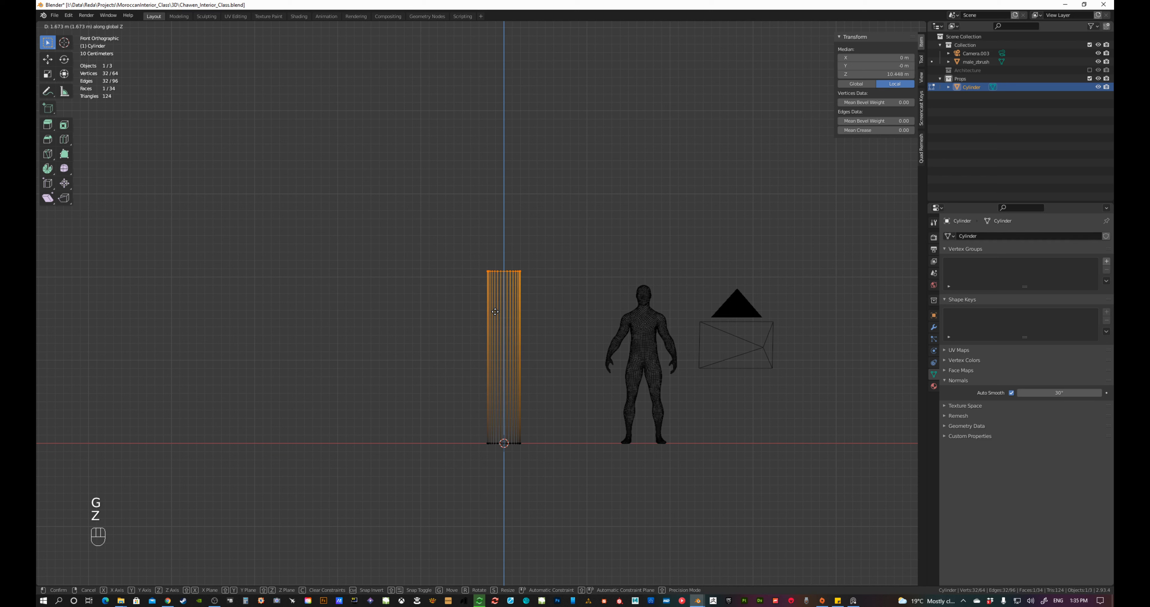
{"action": "key", "text": "ctrl"}
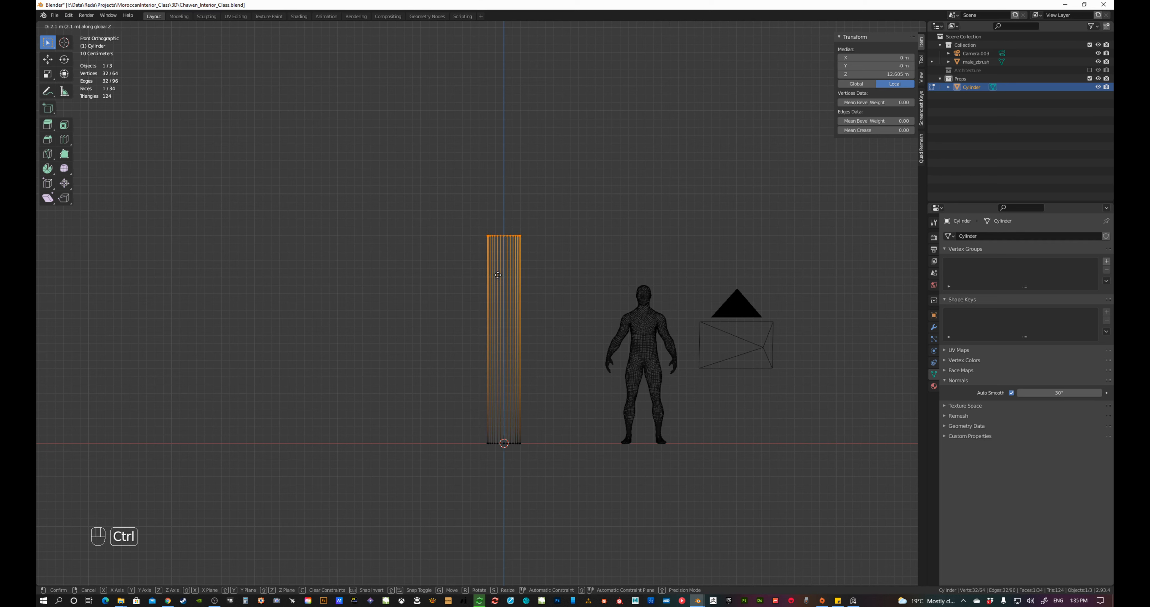
{"action": "left_click", "coordinate": [497, 277]}
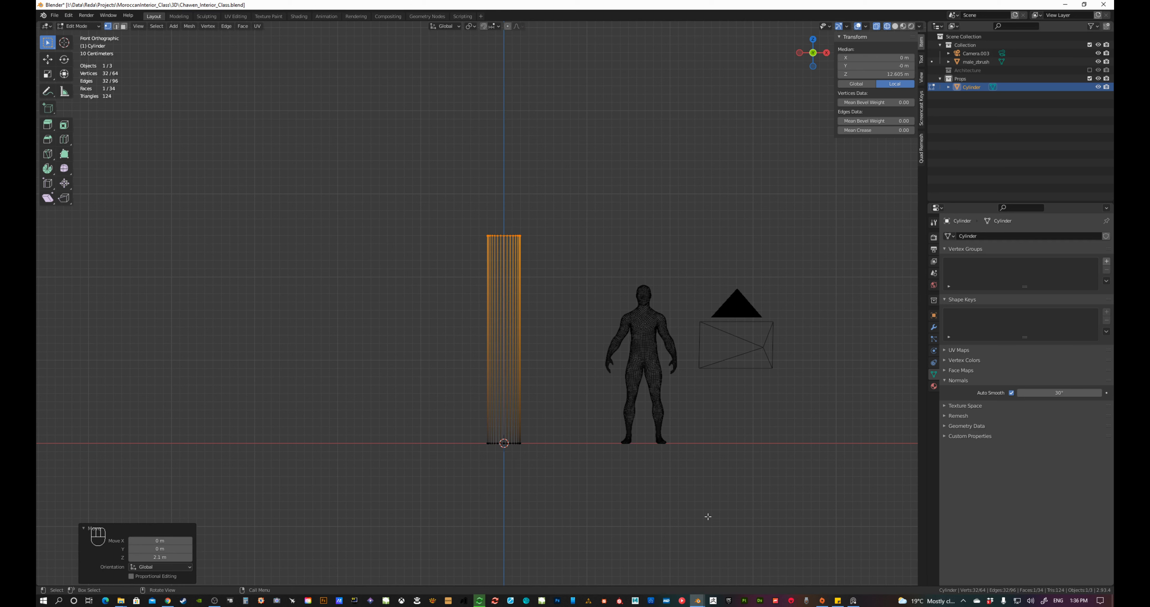
Scale the top ring to about 0.43 to taper the cylinder, and return to Object Mode in solid display
{"action": "key", "text": "s"}
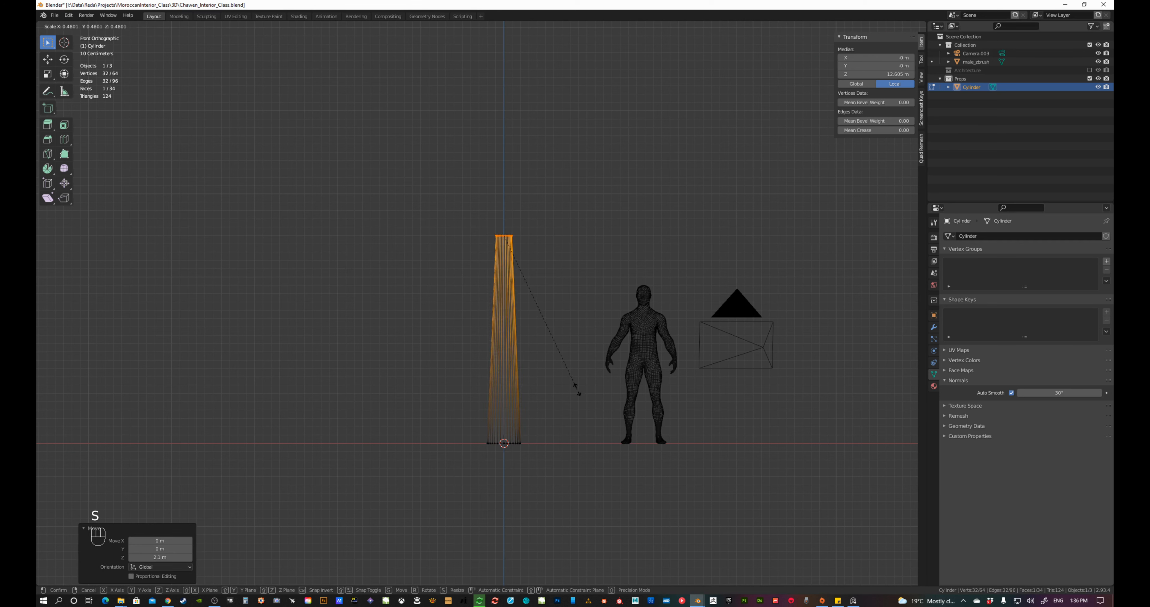
{"action": "left_click", "coordinate": [561, 374]}
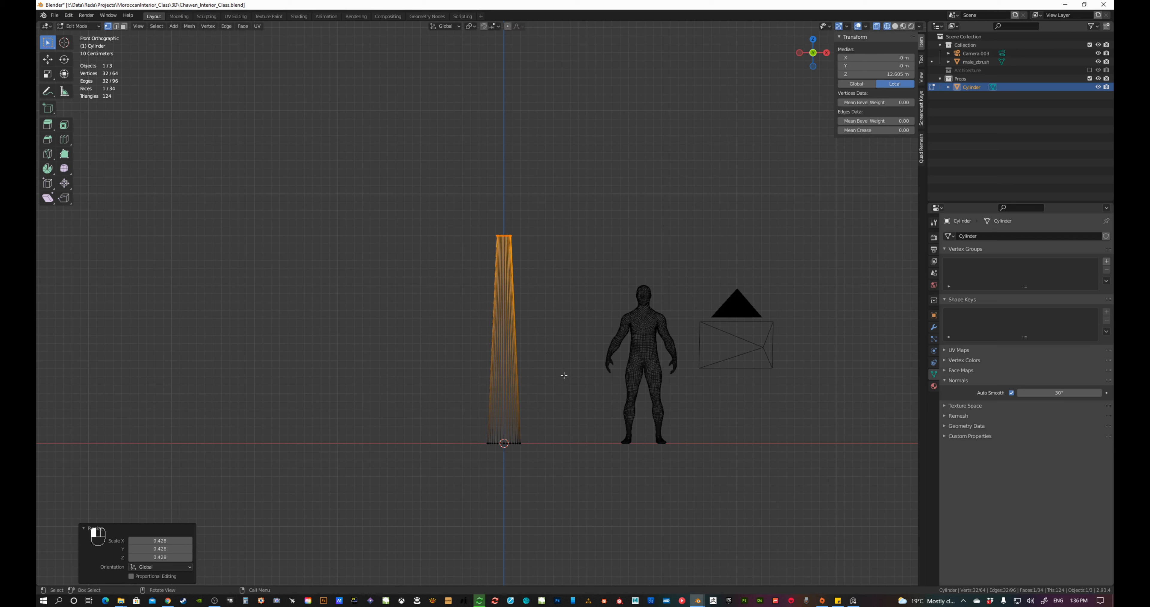
{"action": "key", "text": "Tab"}
{"action": "key", "text": "z"}
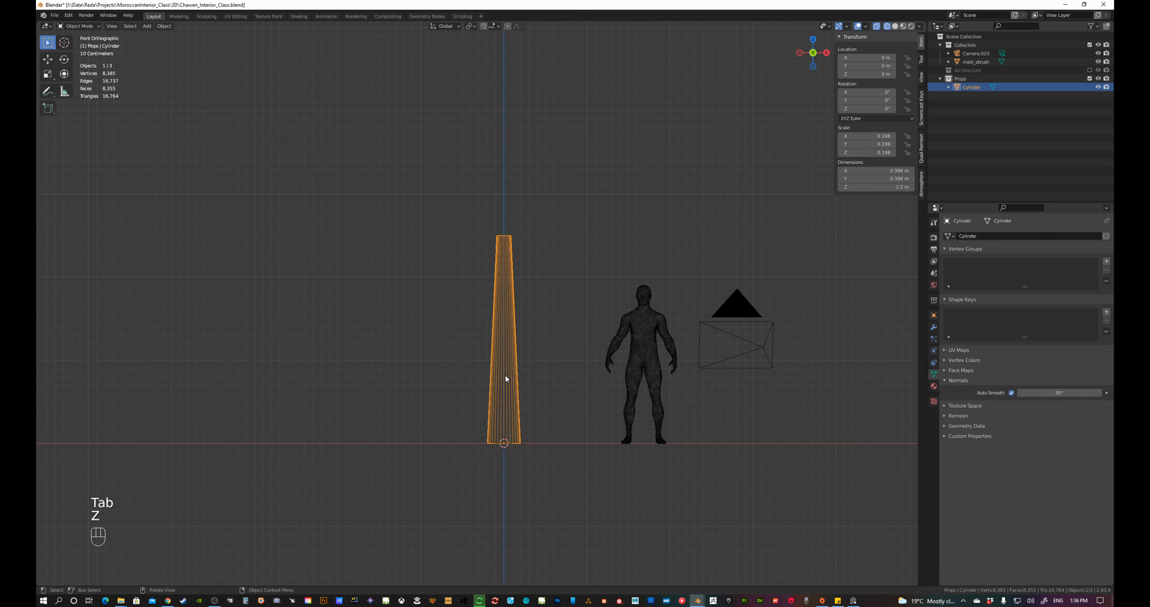
{"action": "mouse_move", "coordinate": [509, 379]}
{"action": "middle_mouse_down"}
{"action": "mouse_move", "coordinate": [471, 400]}
{"action": "mouse_move", "coordinate": [502, 378]}
{"action": "middle_mouse_up"}
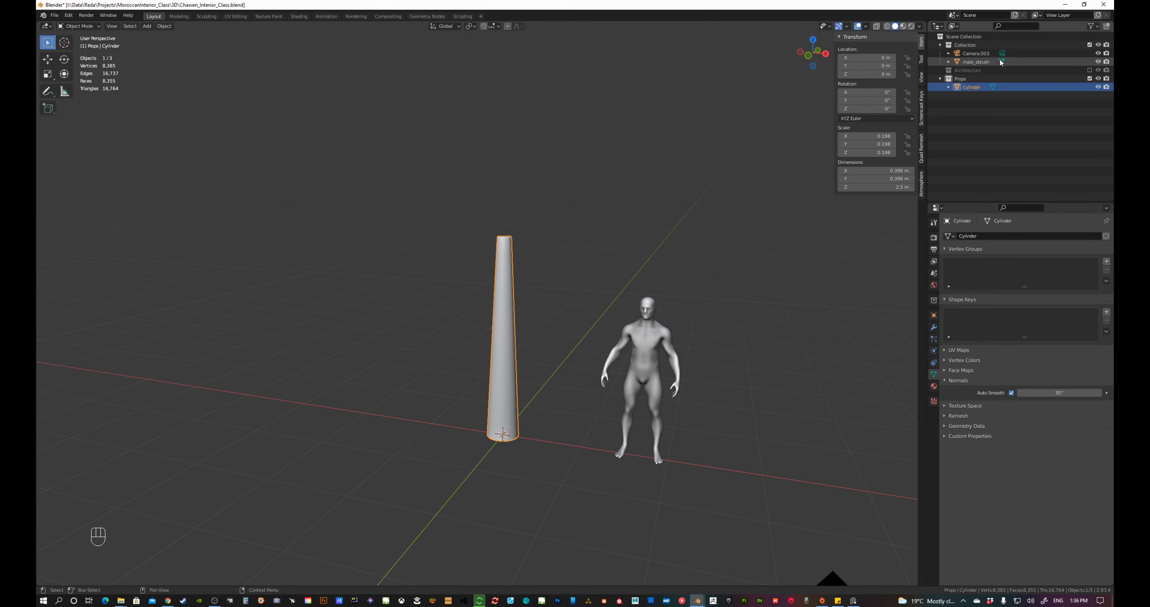
Rename the tapered cylinder object to Pillar and hide it in the viewport
{"action": "double_click", "coordinate": [980, 87]}
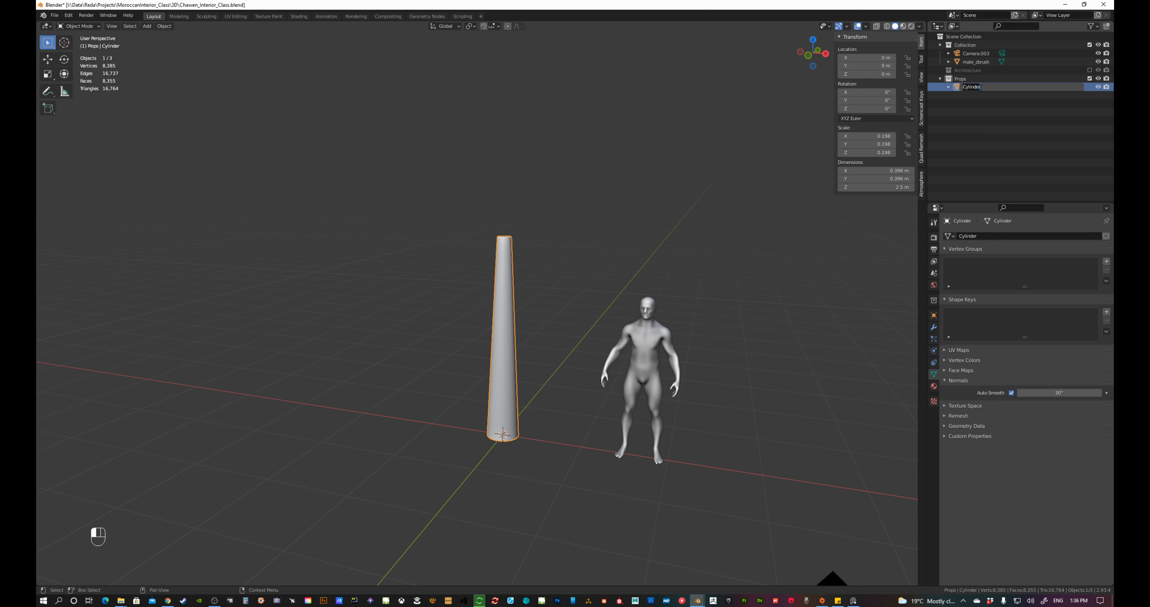
{"action": "key", "text": "shift"}
{"action": "type", "text": "Pillar"}
{"action": "key", "text": "Return"}
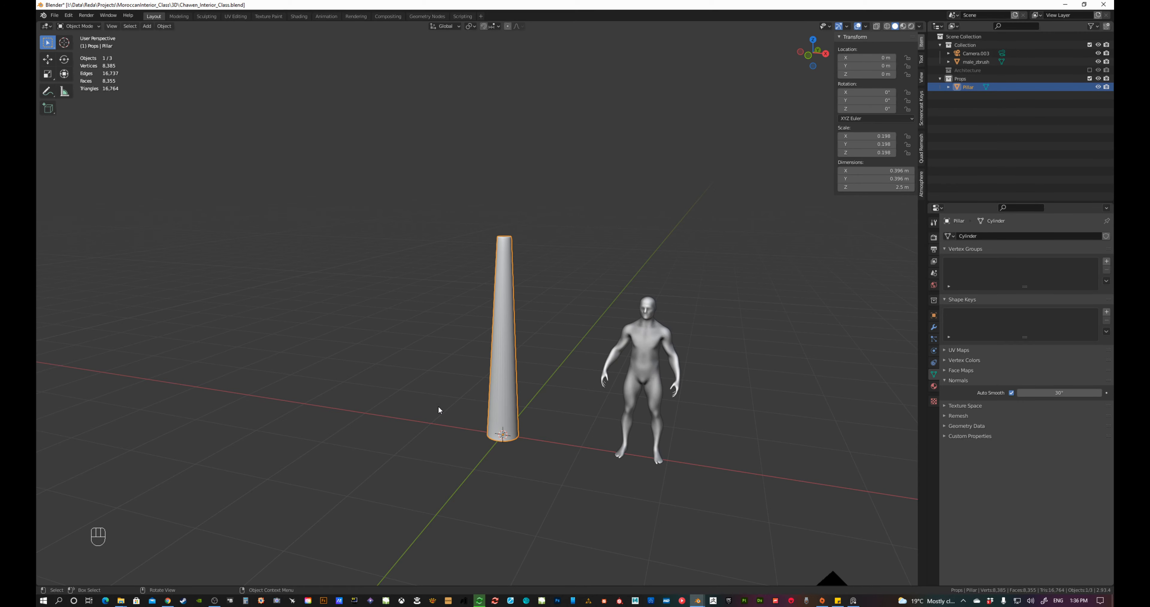
{"action": "key", "text": "h"}
Add a circle mesh with 32 vertices and a 1 m radius, and rotate it 90° about X to face the front view
{"action": "key", "text": "KP_1"}
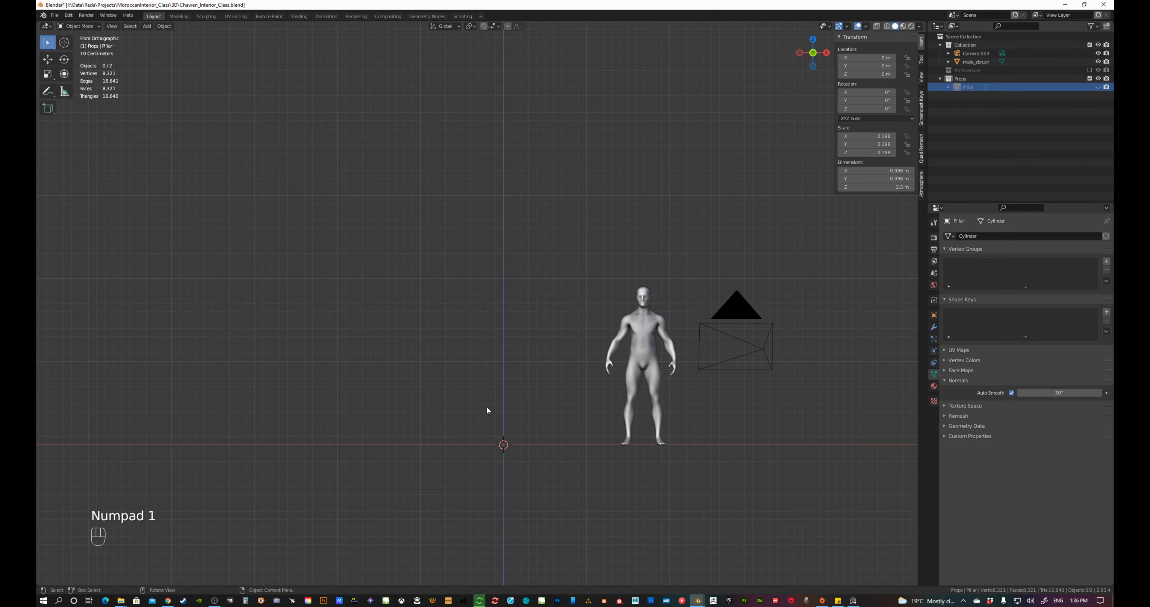
{"action": "key", "text": "shift+a"}
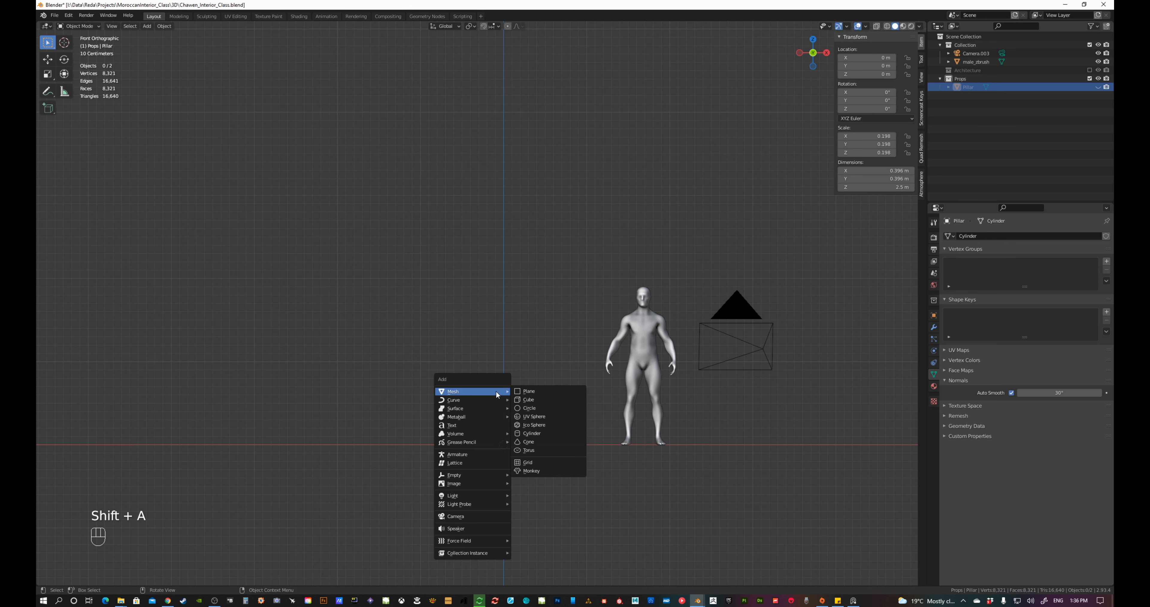
{"action": "left_click", "coordinate": [546, 407]}
{"action": "key", "text": "r"}
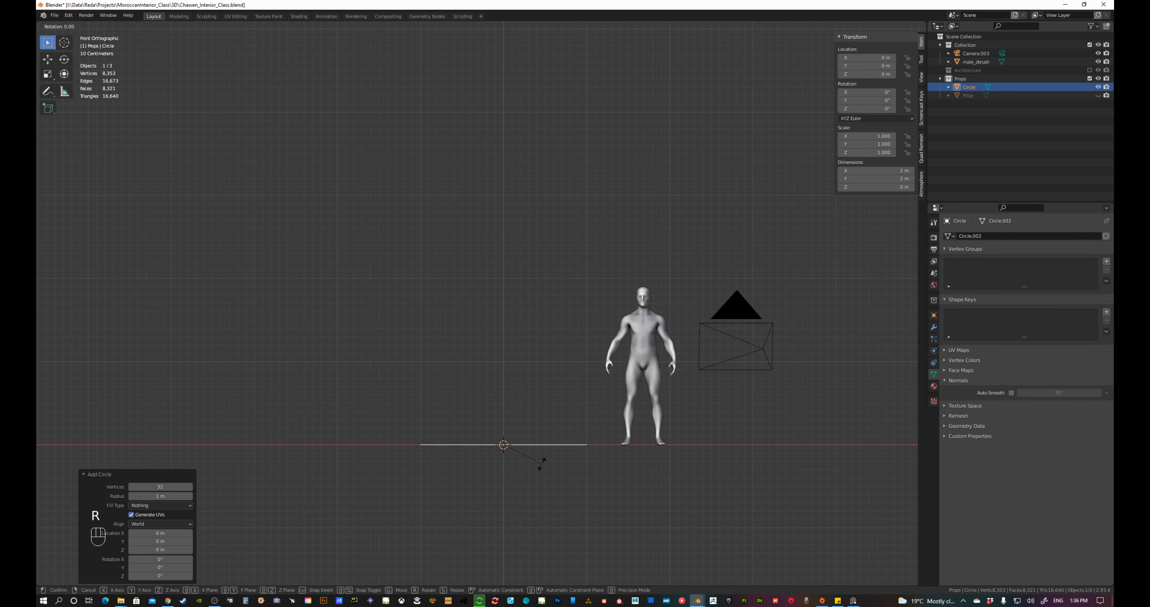
{"action": "key", "text": "x"}
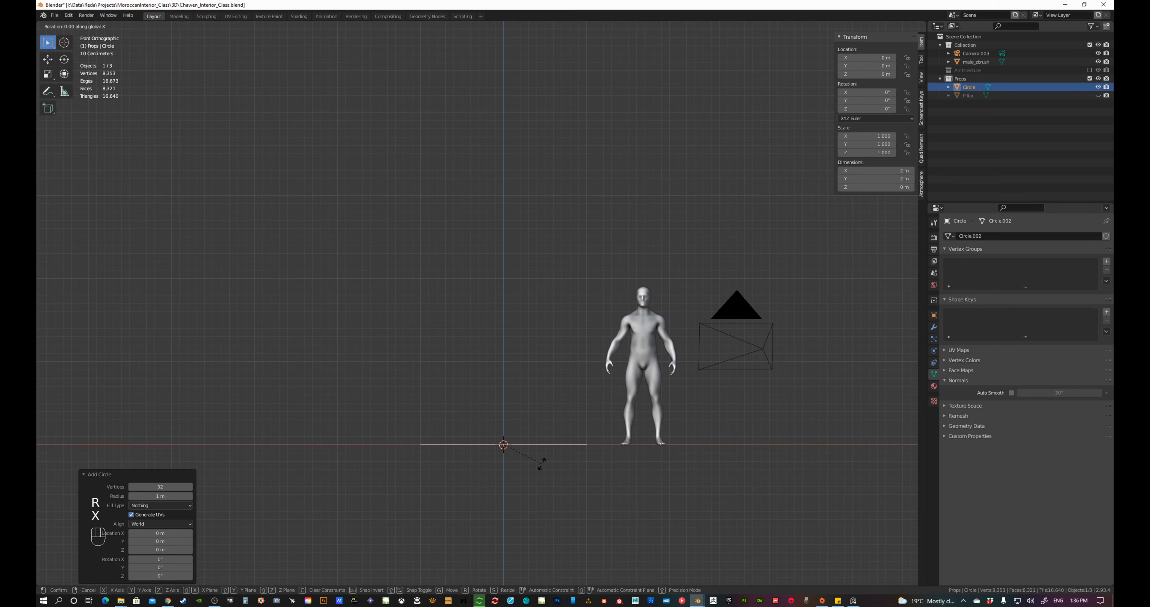
{"action": "key", "text": "KP_9"}
{"action": "key", "text": "KP_0"}
{"action": "key", "text": "KP_Enter"}
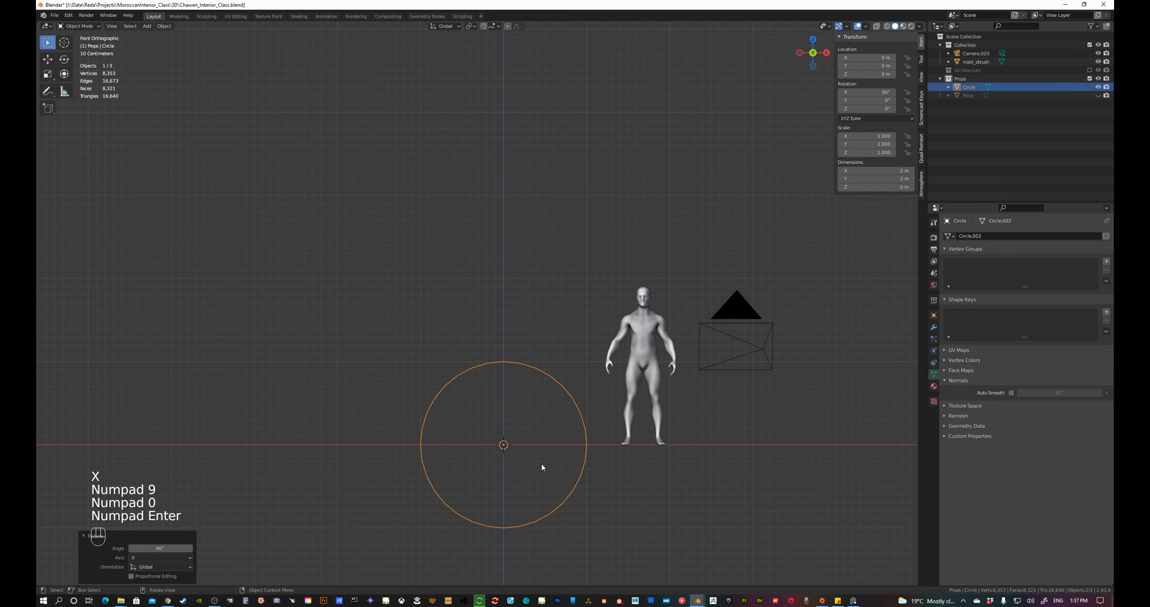
Delete the circle's vertices in Edit Mode so that only the upper quarter arc on the negative X side remains
{"action": "key", "text": "Tab"}
{"action": "left_click_drag", "start_coordinate": [385, 332], "coordinate": [691, 484]}
{"action": "key", "text": "x"}
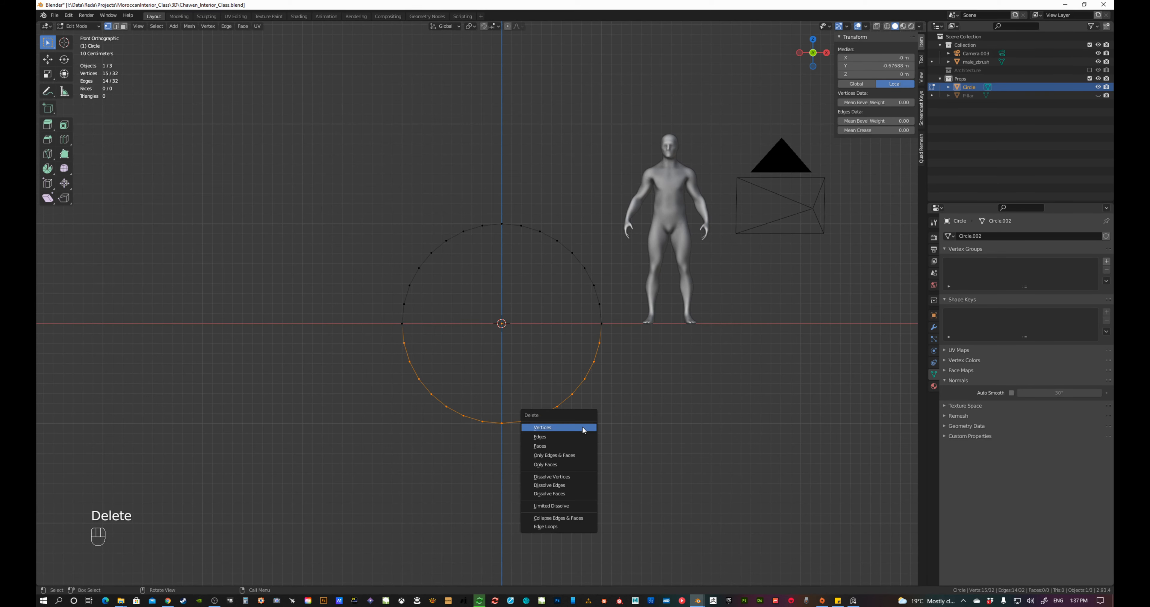
{"action": "left_click", "coordinate": [582, 428]}
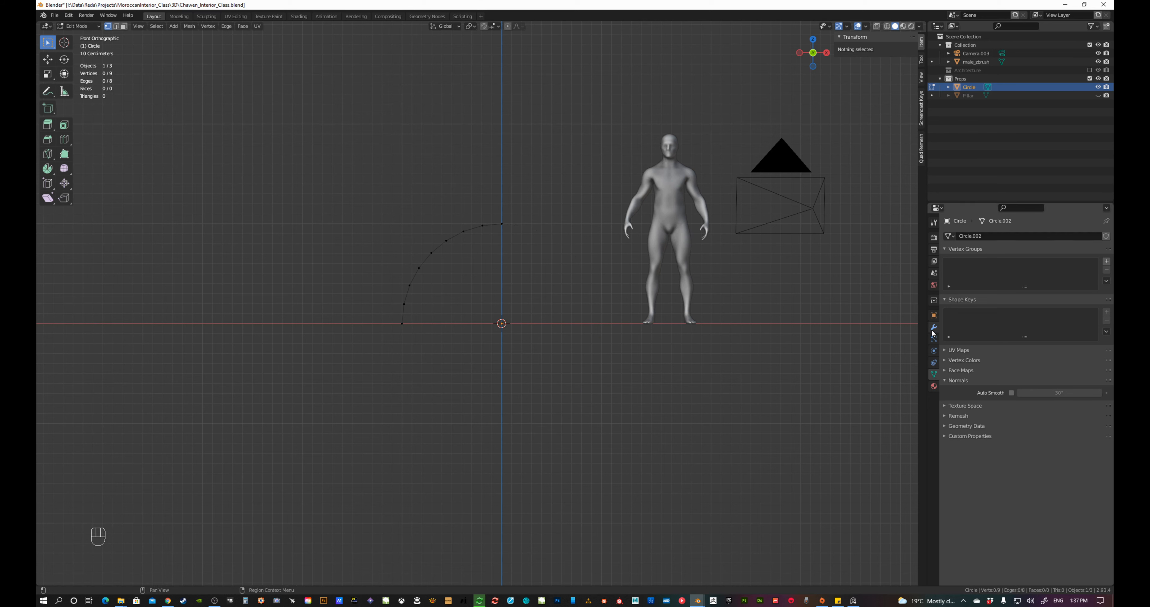
Add a Mirror modifier on the X axis to the quarter arc to form a symmetric half-circle arch, staying in Edit Mode
{"action": "left_click", "coordinate": [933, 327]}
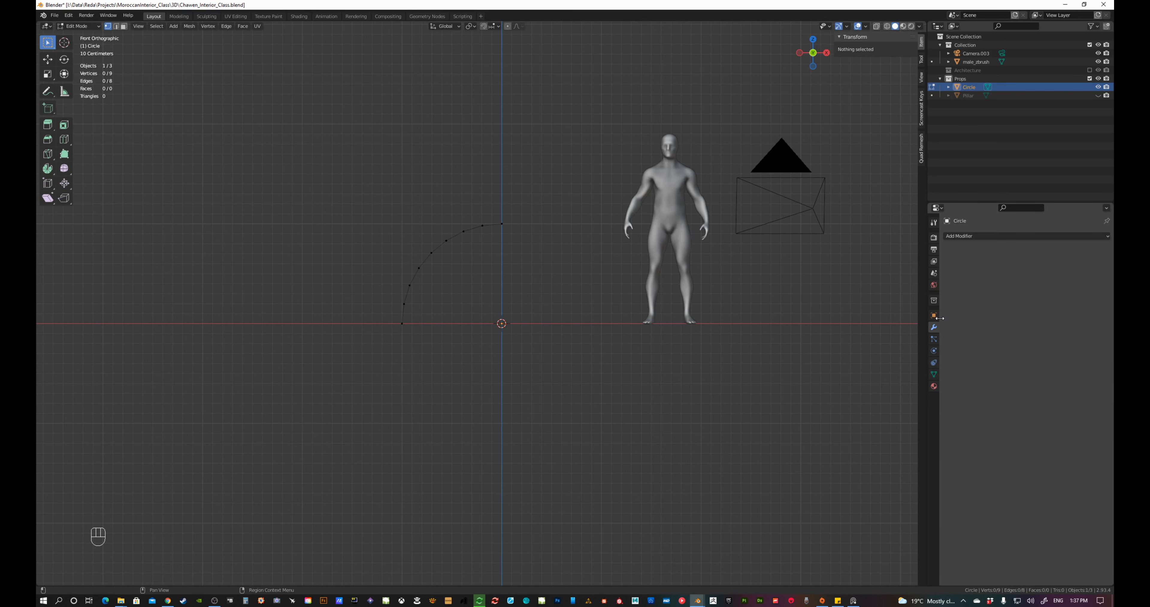
{"action": "left_click", "coordinate": [987, 233]}
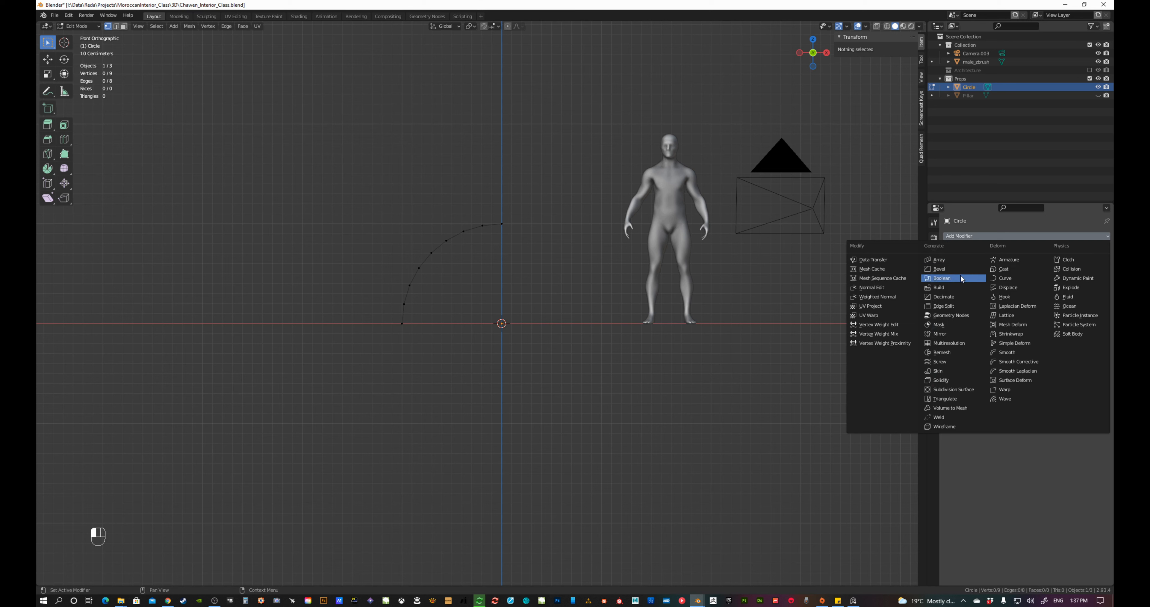
{"action": "left_click", "coordinate": [960, 334]}
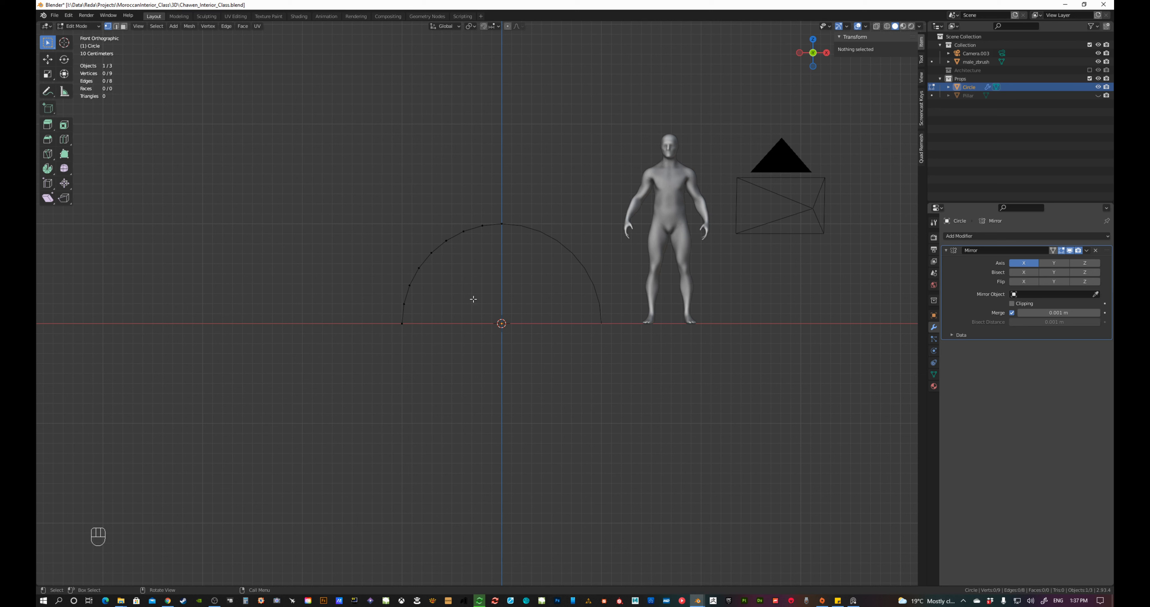
{"action": "key", "text": "Tab"}
{"action": "key", "text": "Tab"}
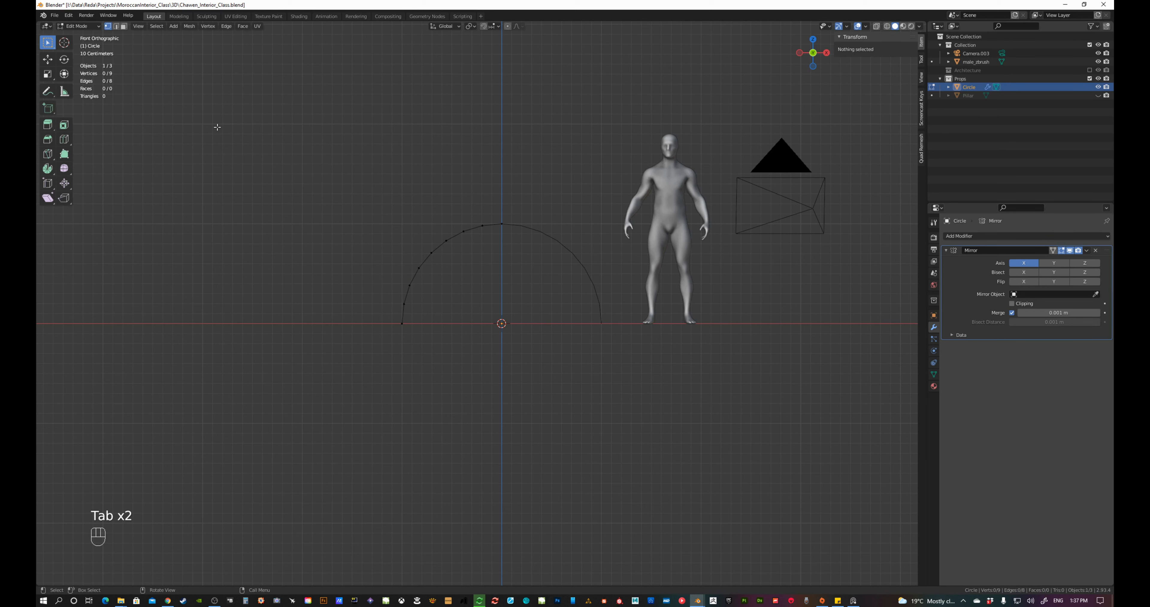
Extrude the whole quarter arc and fatten the new edge loop outward by about 0.56 m to form the arch band
{"action": "left_click_drag", "start_coordinate": [240, 142], "coordinate": [548, 366]}
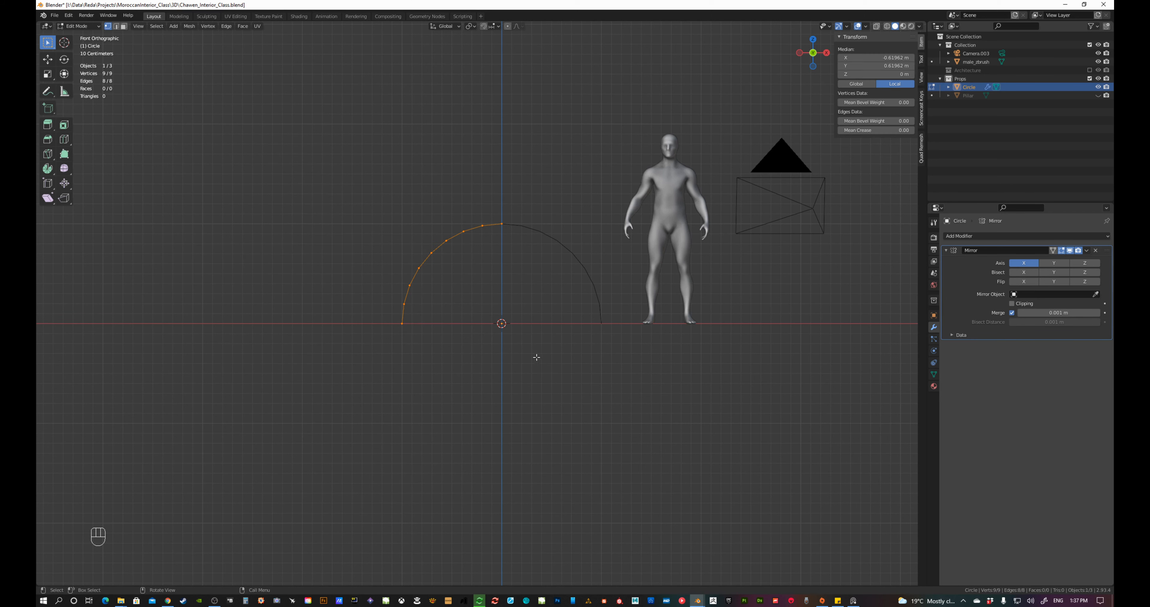
{"action": "key", "text": "e"}
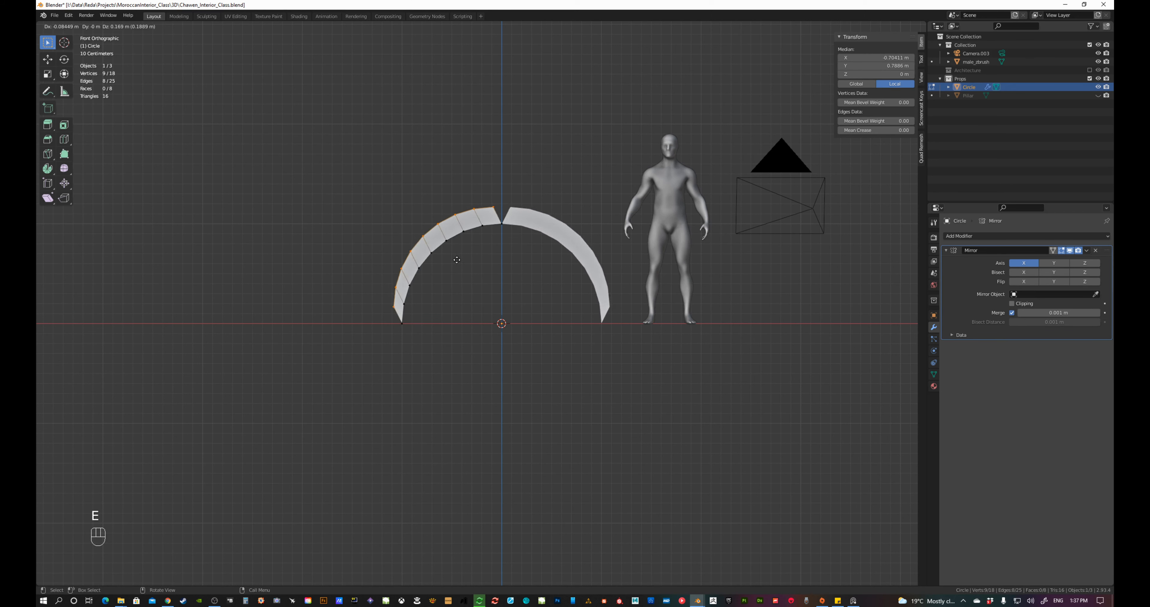
{"action": "right_click", "coordinate": [467, 248]}
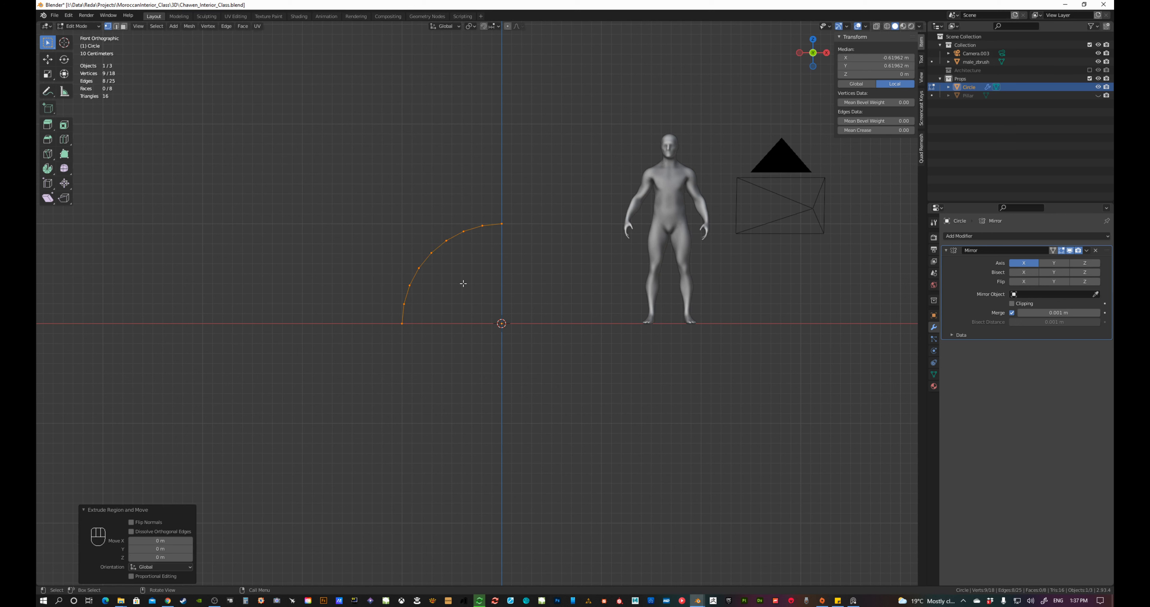
{"action": "key", "text": "alt+s"}
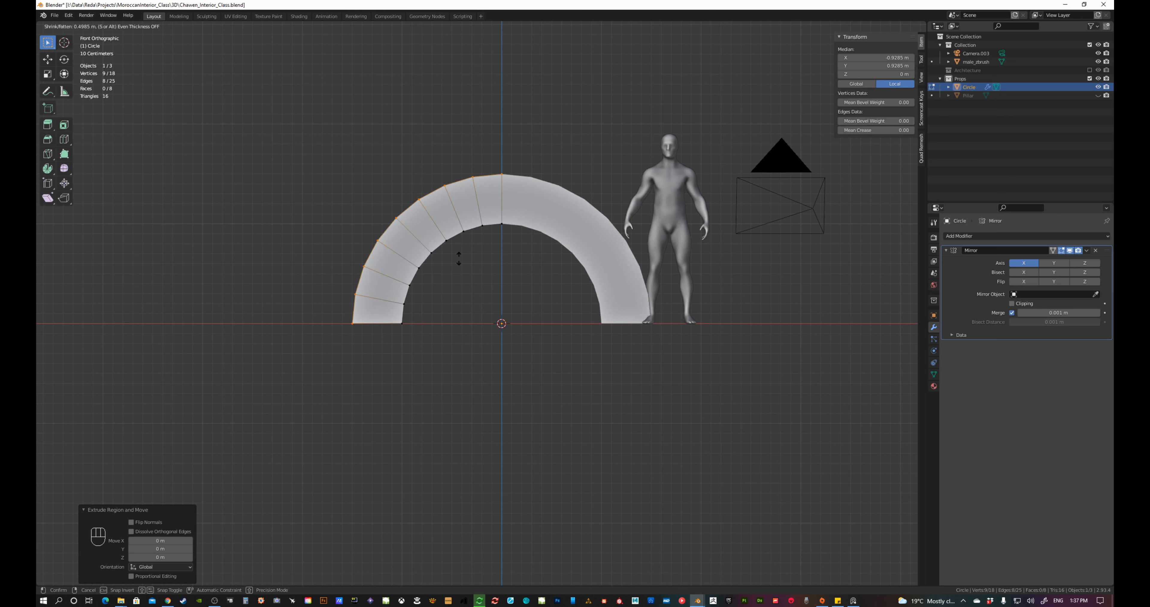
{"action": "left_click", "coordinate": [459, 256]}
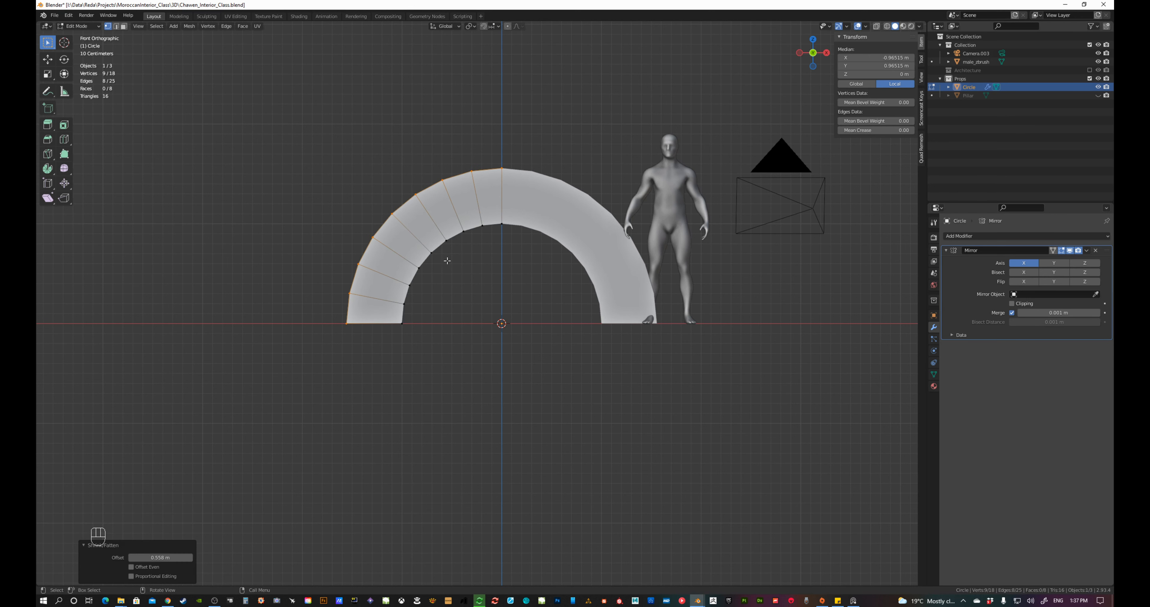
Flatten the four uppermost outer vertices of the arch into a horizontal line by scaling them to 0 on Z
{"action": "left_click_drag", "start_coordinate": [352, 84], "coordinate": [561, 205]}
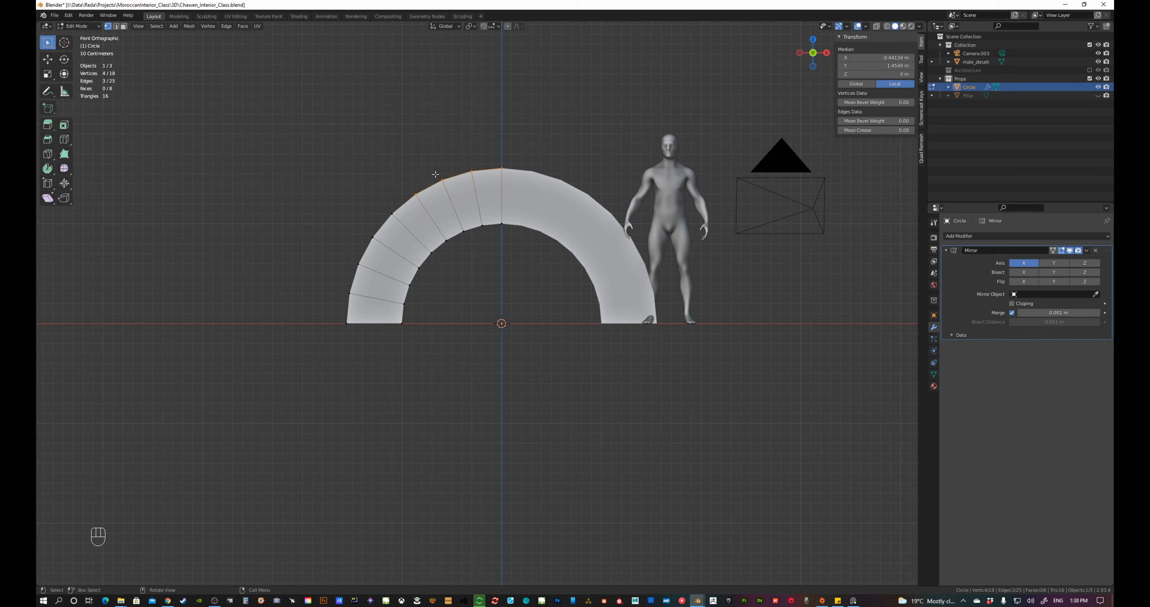
{"action": "key", "text": "s"}
{"action": "key", "text": "z"}
{"action": "key", "text": "KP_0"}
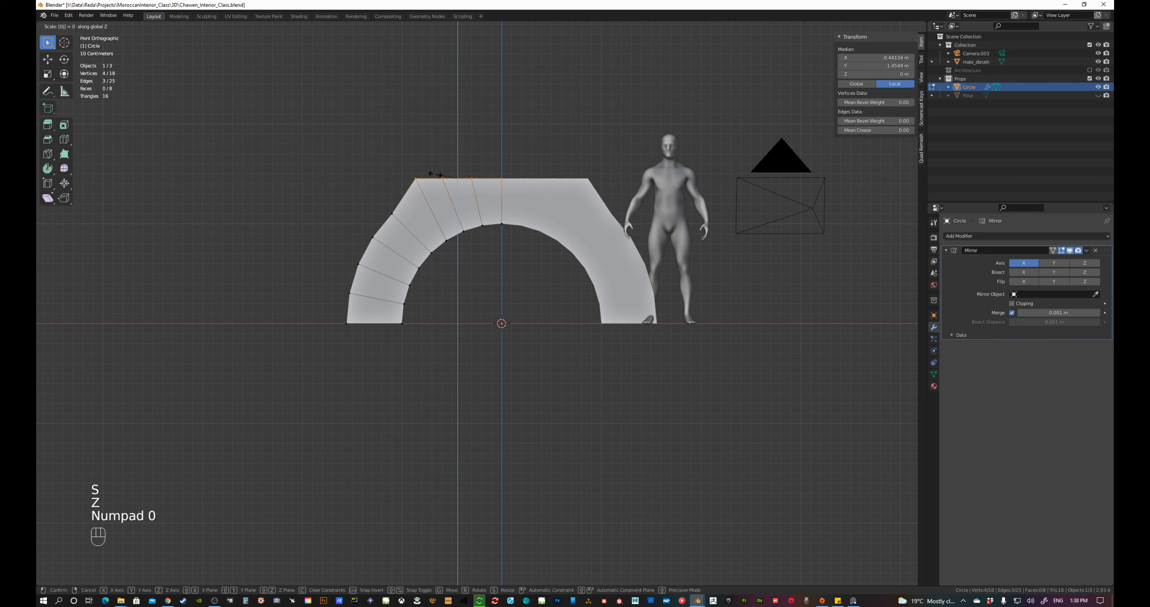
{"action": "key", "text": "KP_Enter"}
Straighten the remaining five outer side vertices of the arch into a vertical line by scaling them to 0 on X
{"action": "left_click_drag", "start_coordinate": [279, 174], "coordinate": [405, 275]}
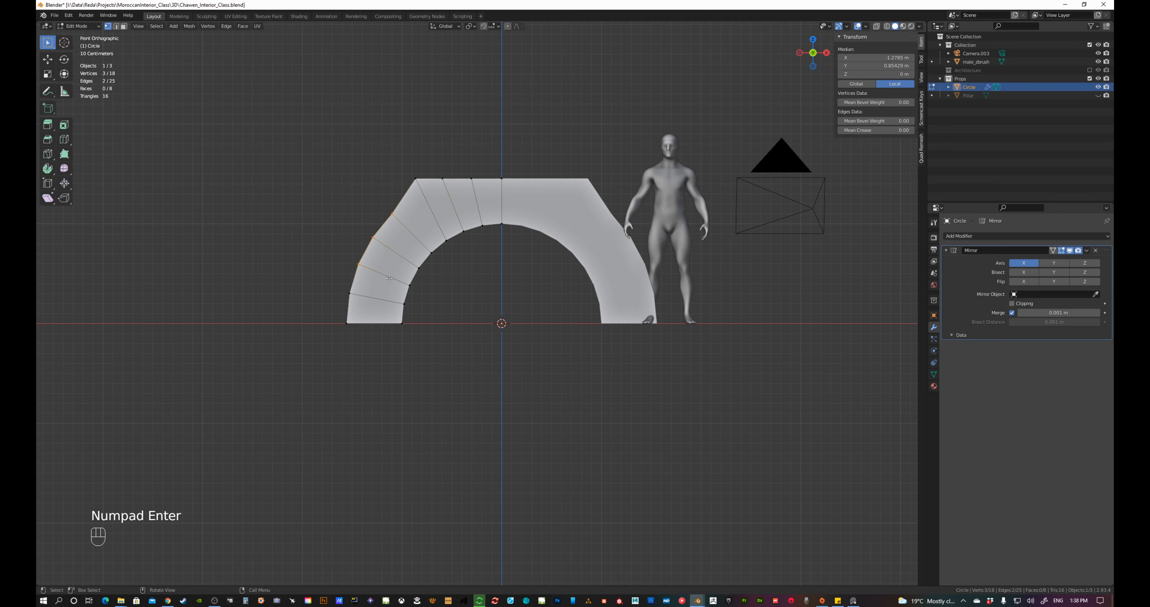
{"action": "left_click_drag", "start_coordinate": [320, 216], "coordinate": [376, 347], "text": "shift"}
{"action": "key", "text": "s"}
{"action": "key", "text": "x"}
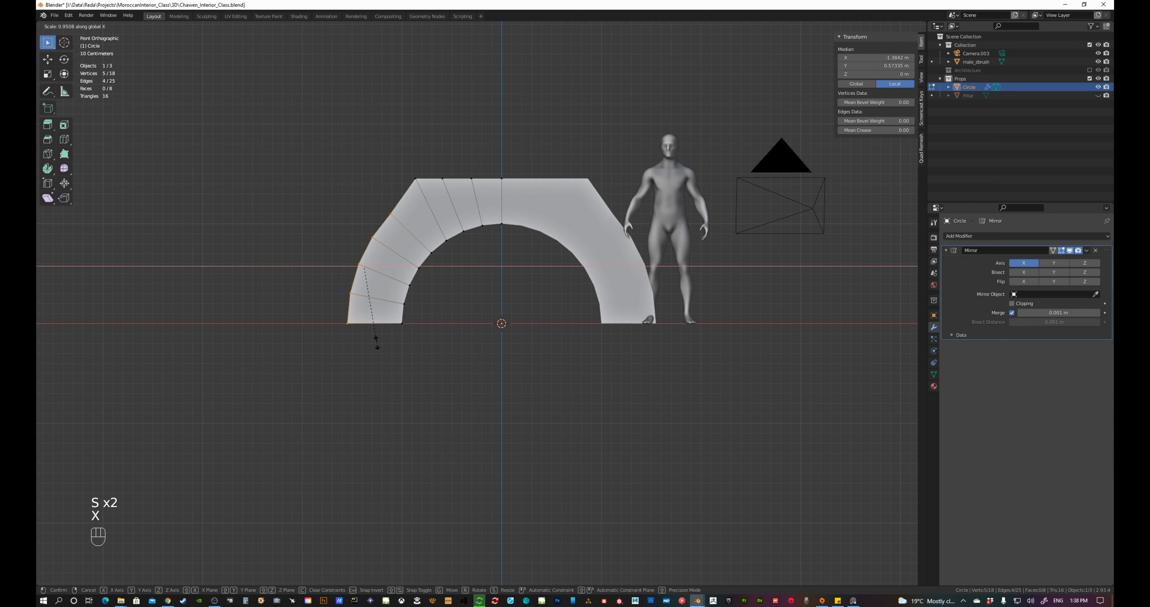
{"action": "key", "text": "KP_0"}
{"action": "key", "text": "KP_Enter"}
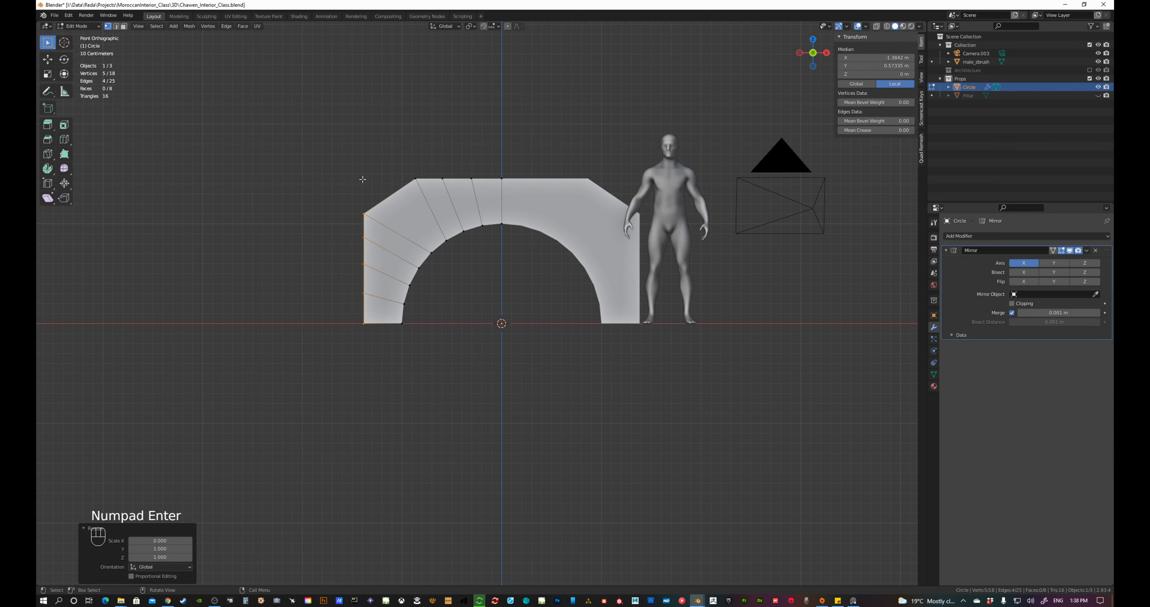
Align the top outer vertices, including the corner, by scaling them to 0 on Z, and raise them about 0.135 m
{"action": "left_click_drag", "start_coordinate": [359, 163], "coordinate": [647, 219]}
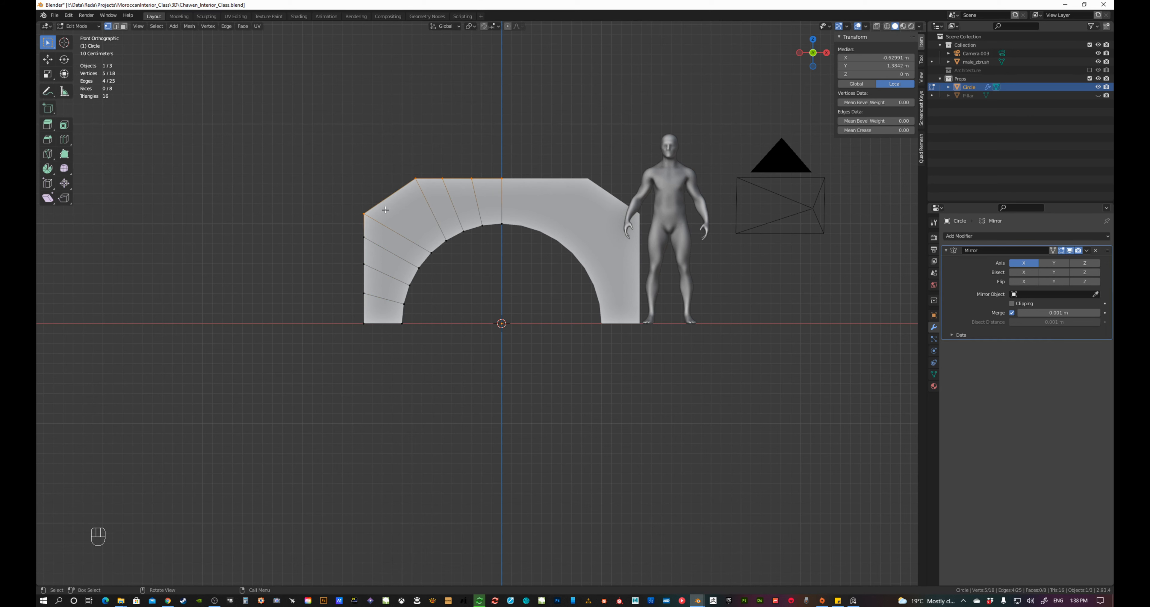
{"action": "key", "text": "s"}
{"action": "key", "text": "z"}
{"action": "key", "text": "KP_0"}
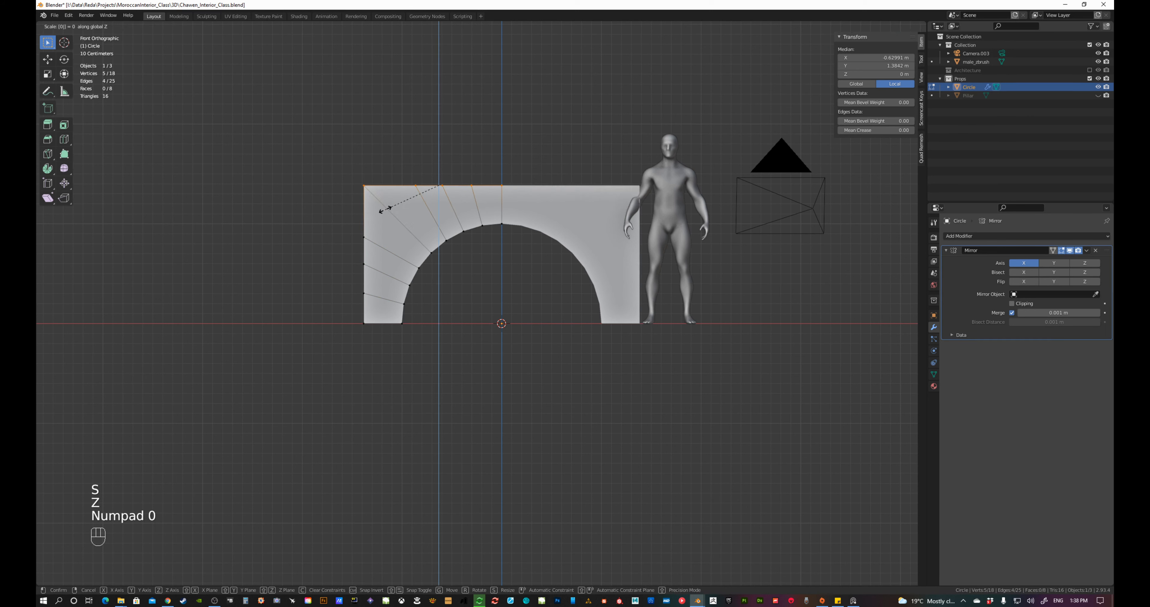
{"action": "key", "text": "KP_Enter"}
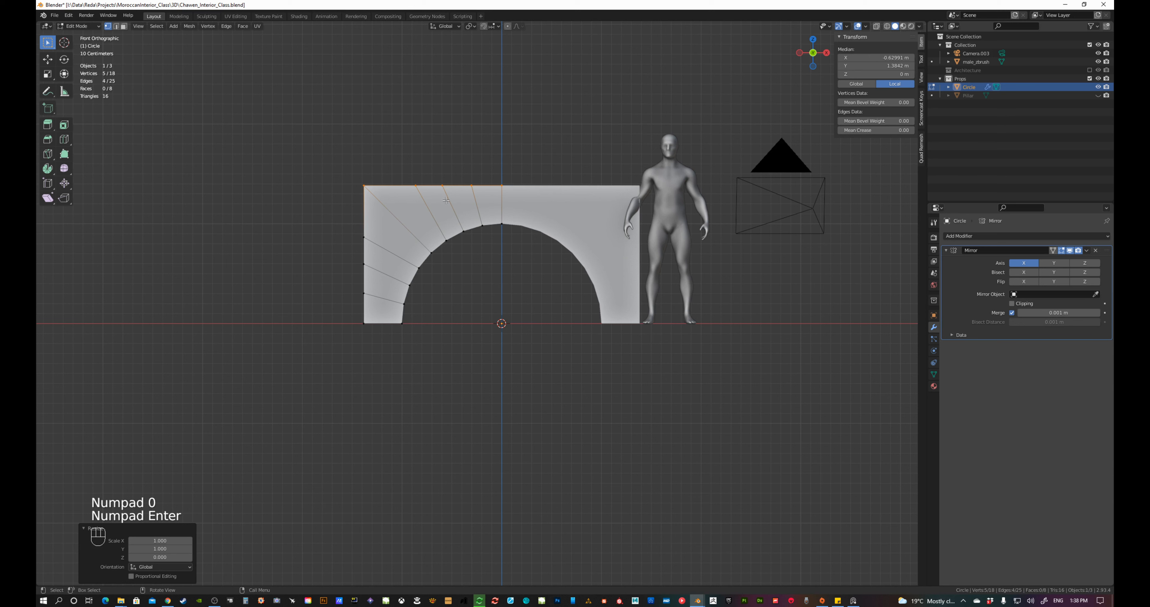
{"action": "key", "text": "g"}
{"action": "key", "text": "z"}
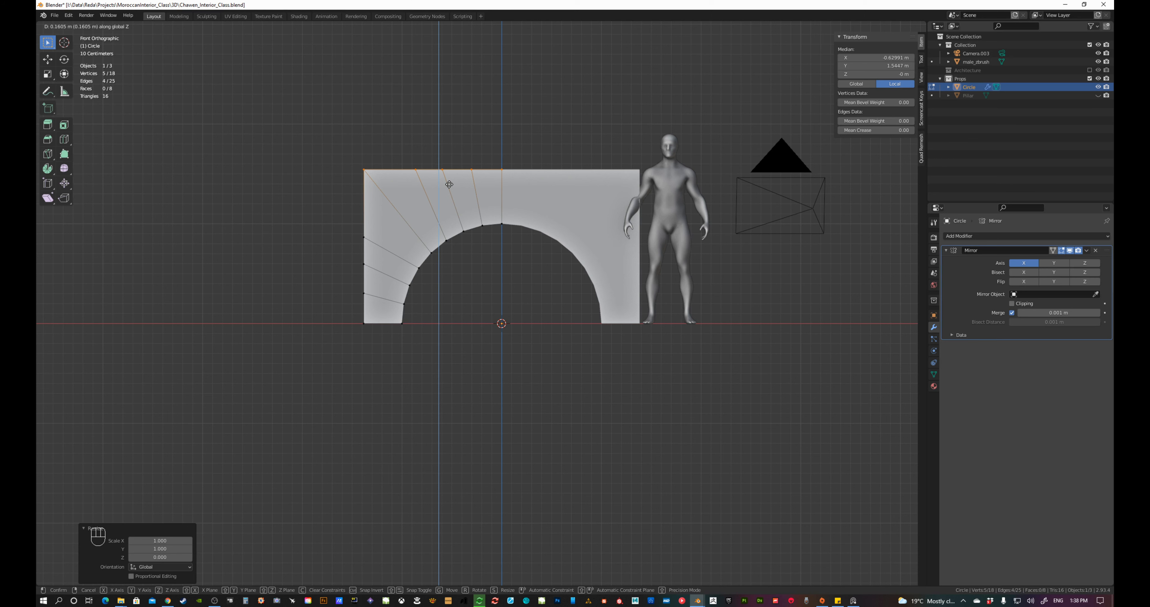
{"action": "left_click", "coordinate": [449, 187]}
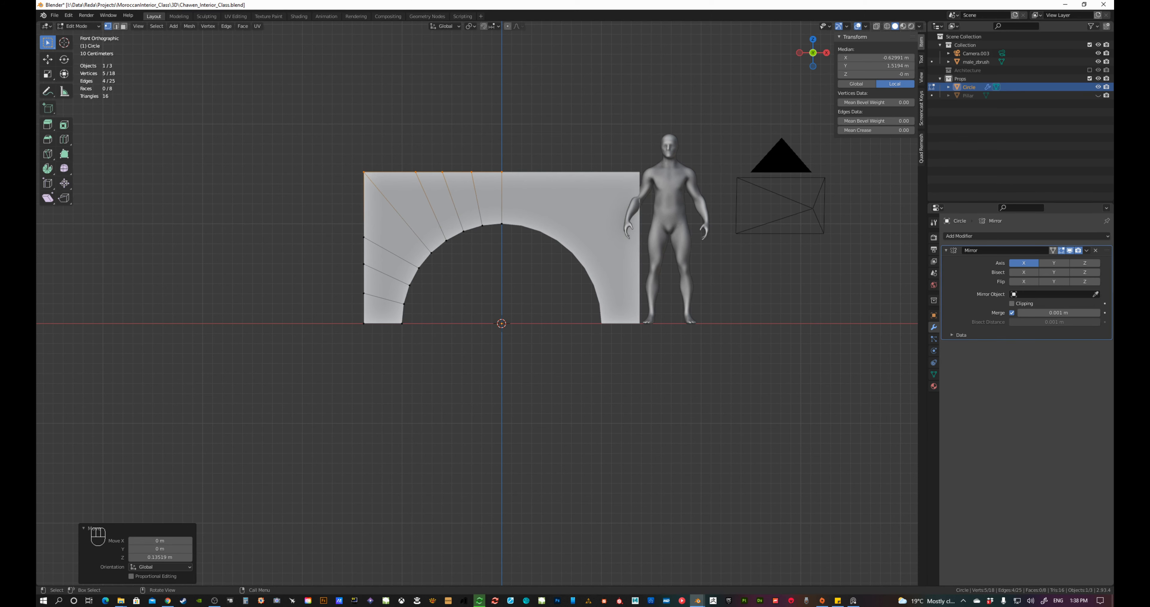
Select the entire arch mesh and move it up 2.3 m along Z with snapping
{"action": "scroll", "coordinate": [498, 336], "scroll_direction": "up", "scroll_amount": 2}
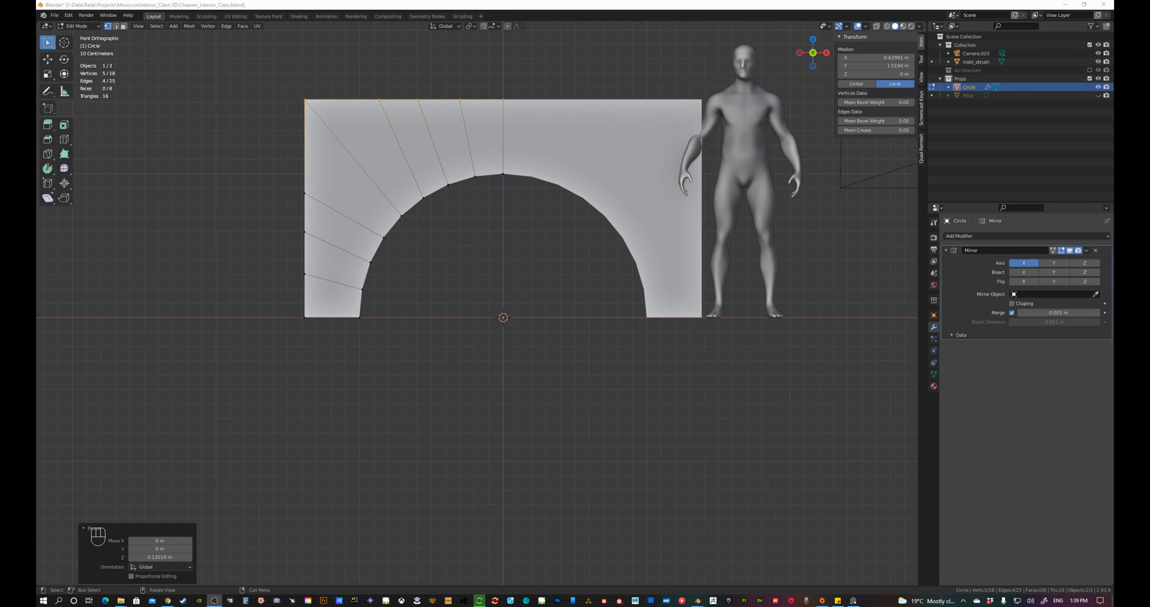
{"action": "scroll", "coordinate": [472, 334], "scroll_direction": "down", "scroll_amount": 3}
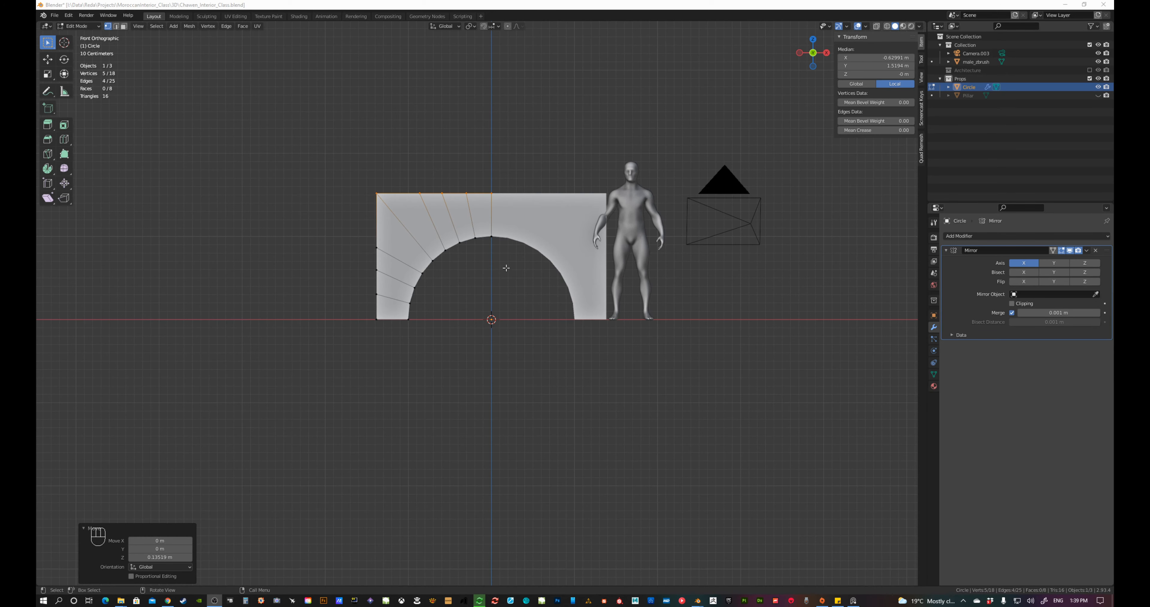
{"action": "left_click_drag", "start_coordinate": [330, 135], "coordinate": [523, 368]}
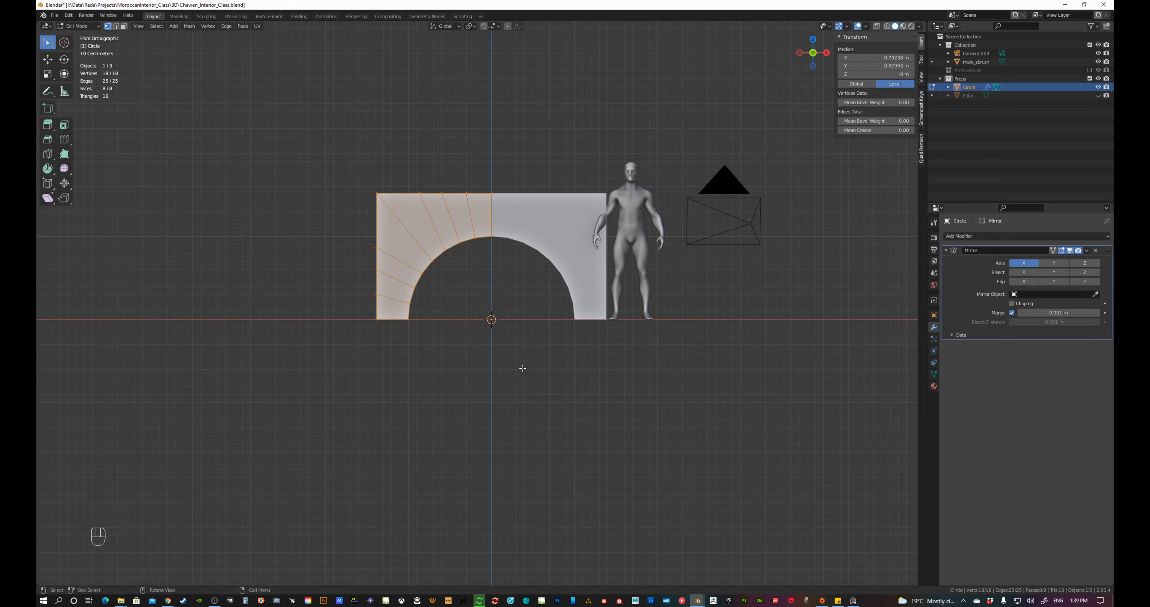
{"action": "key", "text": "a"}
{"action": "key", "text": "g"}
{"action": "key", "text": "z"}
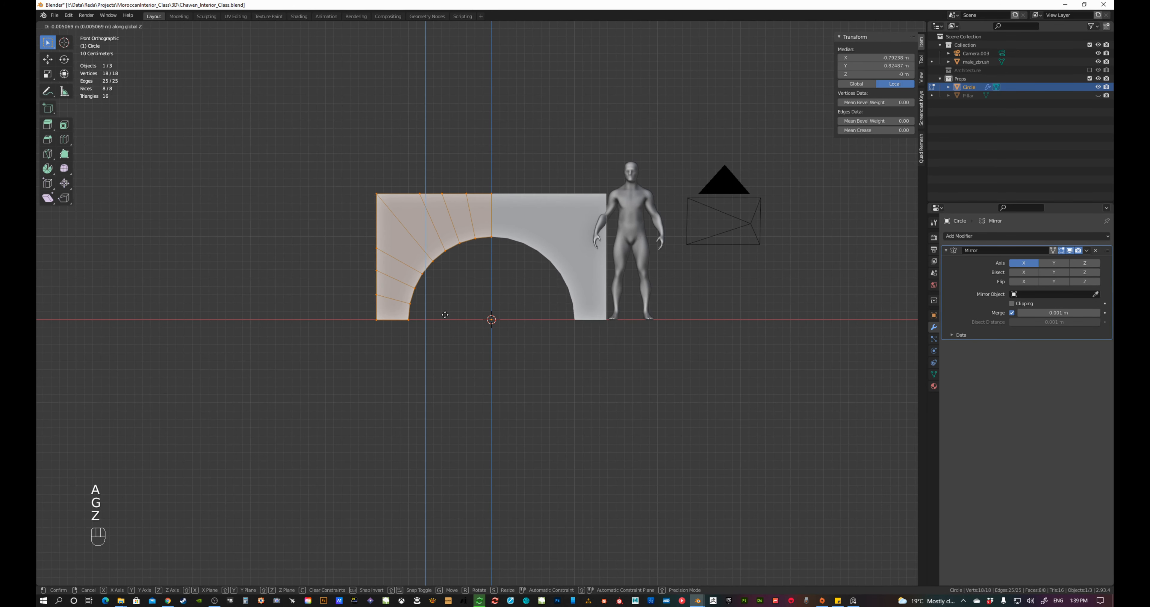
{"action": "key", "text": "ctrl"}
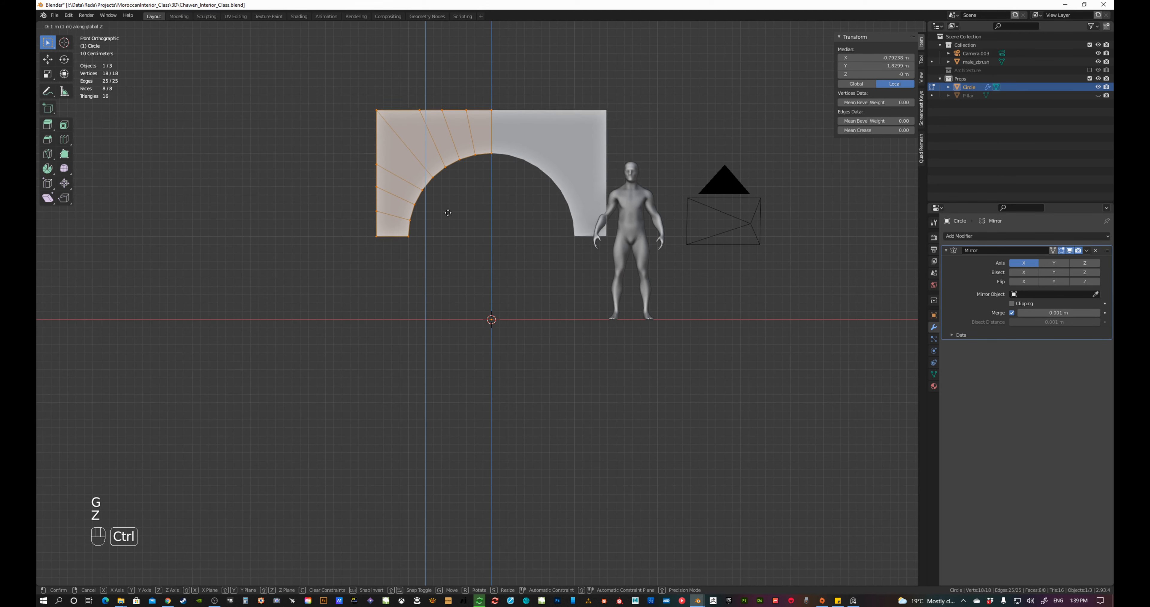
{"action": "left_click", "coordinate": [464, 129]}
{"action": "scroll", "coordinate": [476, 160], "scroll_direction": "down", "scroll_amount": 1}
{"action": "middle_click_drag", "start_coordinate": [477, 160], "coordinate": [472, 267], "text": "shift"}
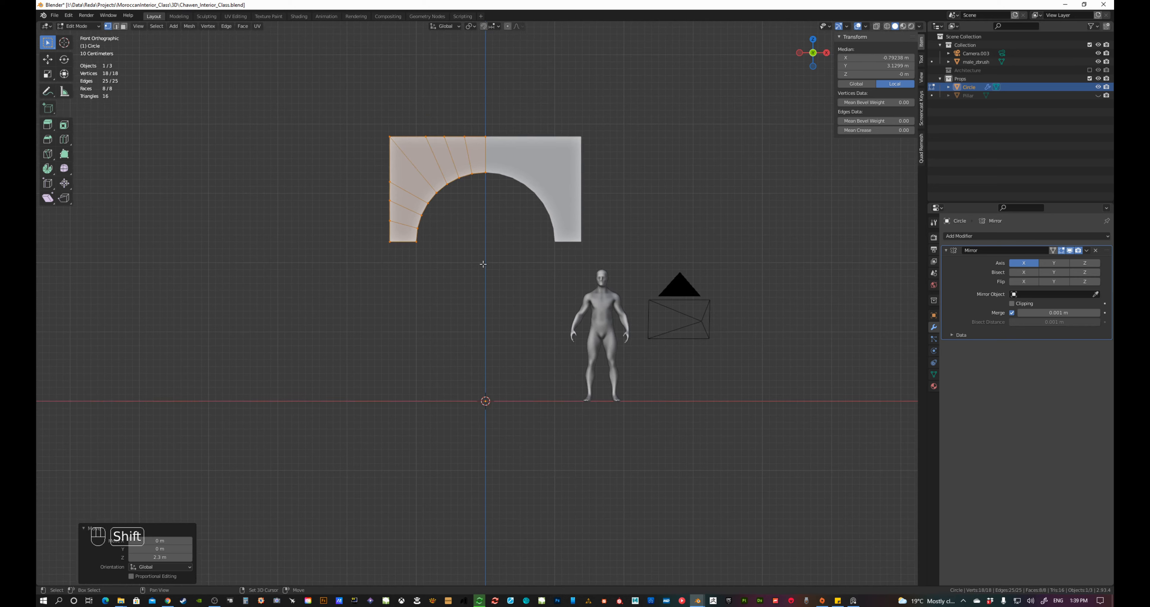
Unhide the Pillar in the viewport and raise the arch mesh another 0.3 m along Z to sit above the pillar's height
{"action": "left_click", "coordinate": [1098, 95]}
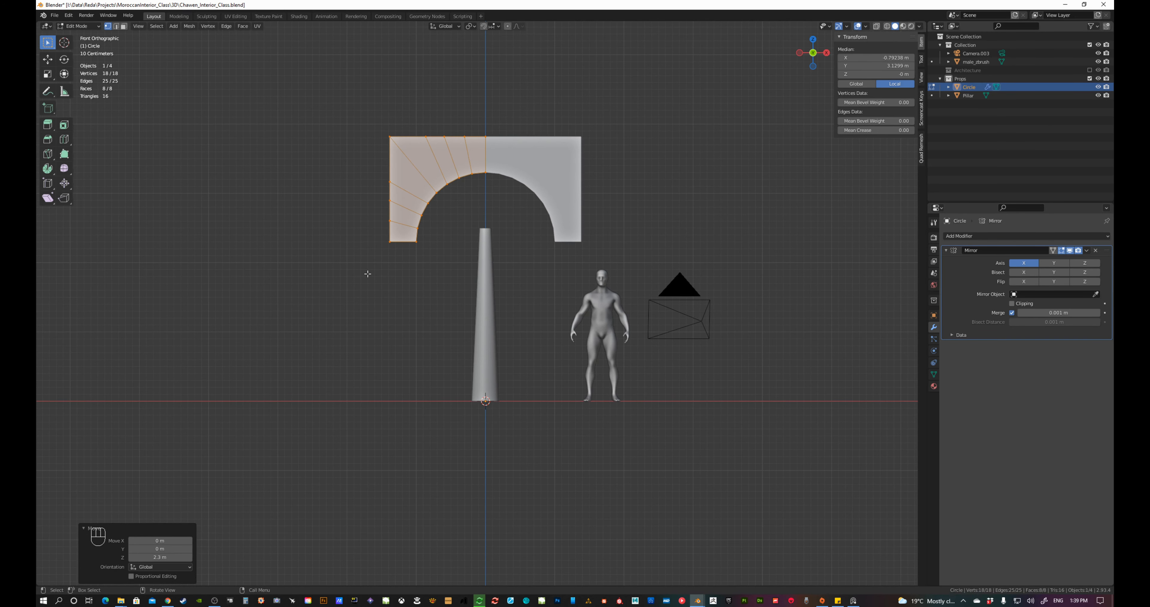
{"action": "key", "text": "g"}
{"action": "key", "text": "z"}
{"action": "key", "text": "ctrl"}
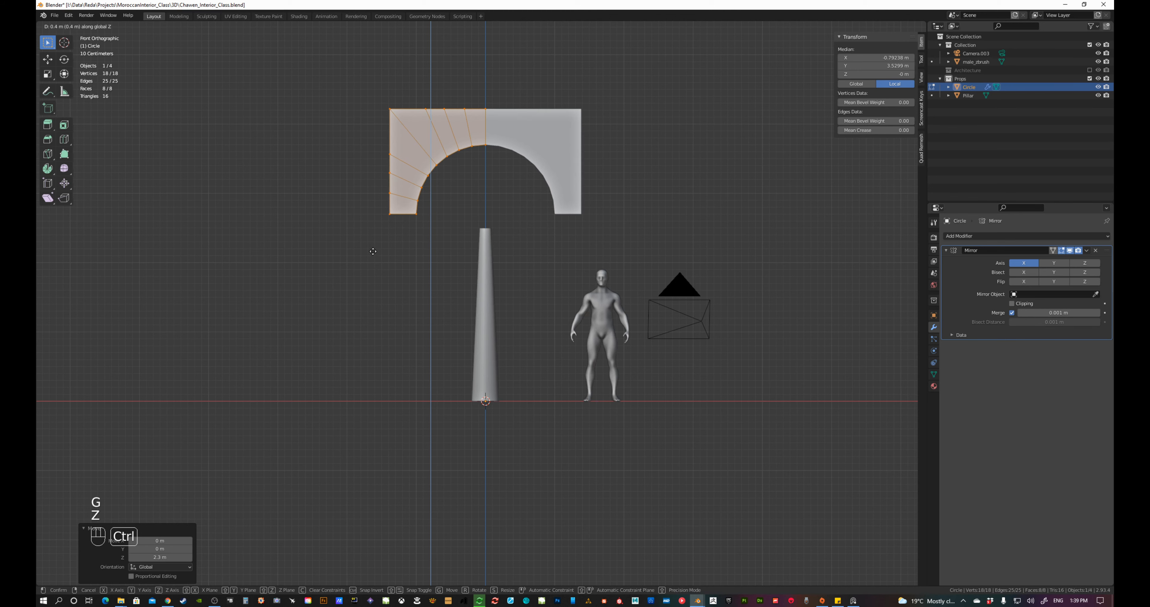
{"action": "left_click", "coordinate": [374, 256]}
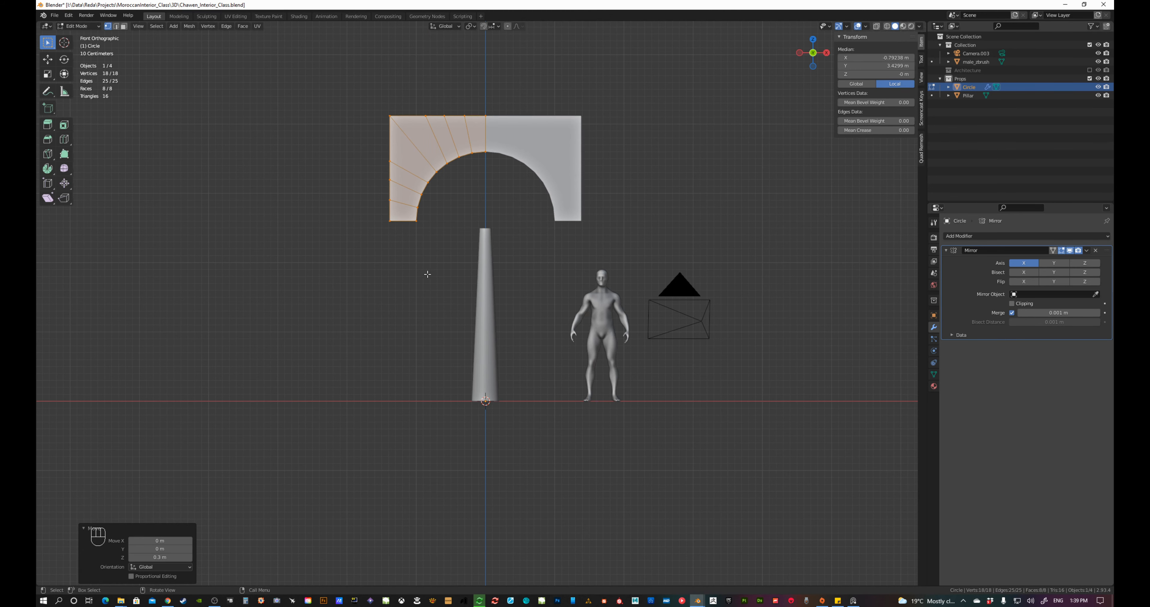
Move the whole arch mesh about 0.27 m along negative Y so that it sits in front of the pillar
{"action": "key", "text": "Tab"}
{"action": "middle_click_drag", "start_coordinate": [514, 247], "coordinate": [475, 201]}
{"action": "key", "text": "Tab"}
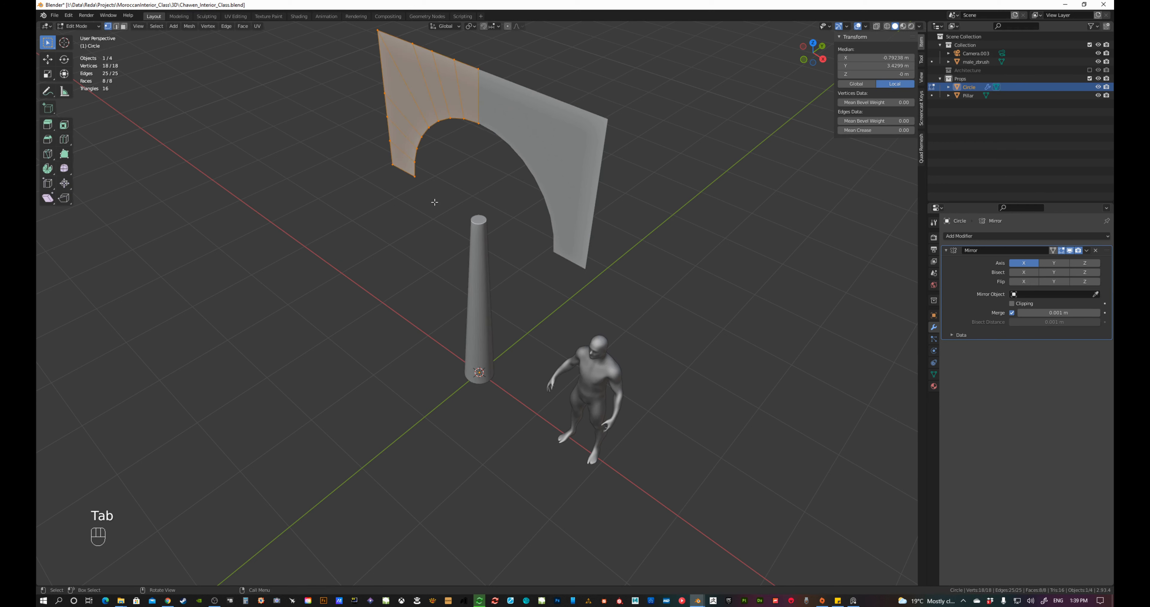
{"action": "key", "text": "g"}
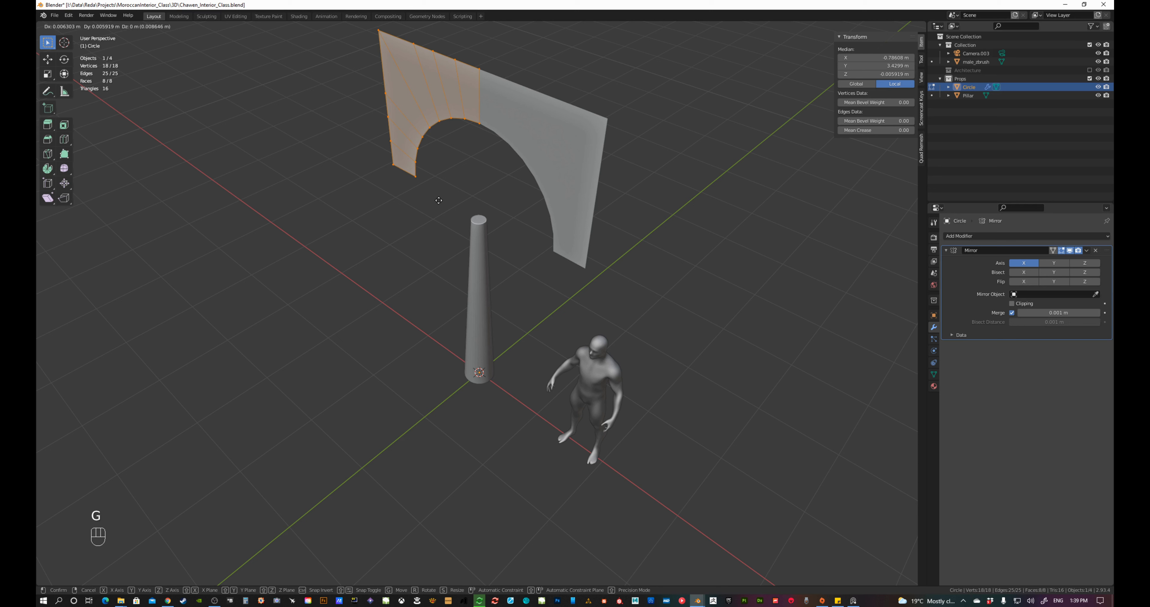
{"action": "key", "text": "y"}
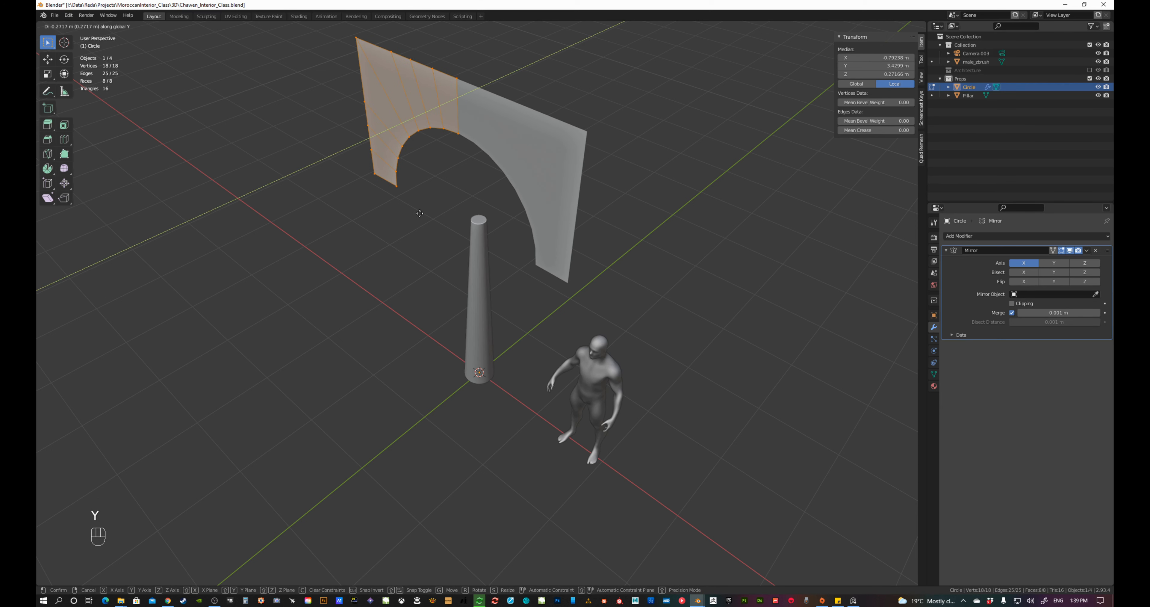
{"action": "left_click", "coordinate": [419, 213]}
Return to Object Mode and apply the arch object's location and scale
{"action": "key", "text": "2"}
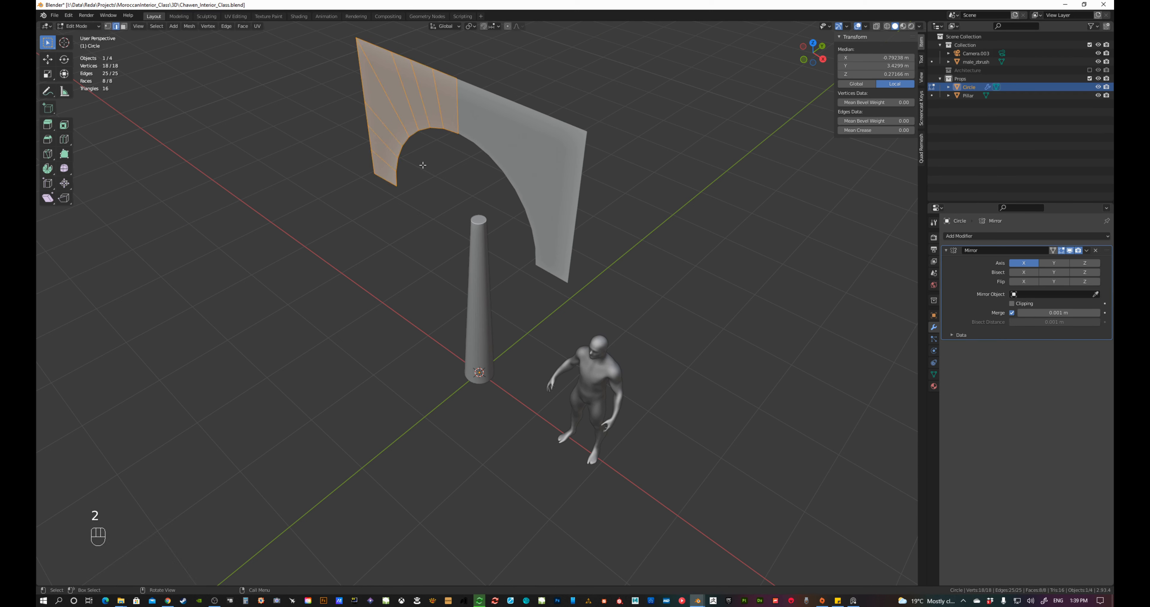
{"action": "left_click", "coordinate": [446, 75], "text": "alt"}
{"action": "key", "text": "Tab"}
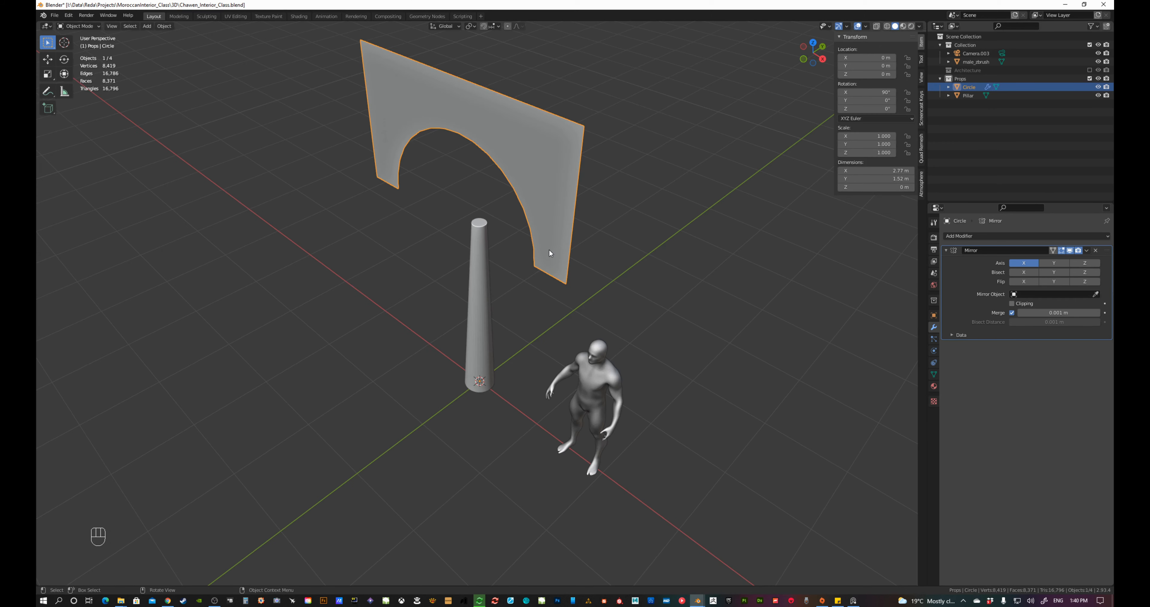
{"action": "key", "text": "ctrl+a"}
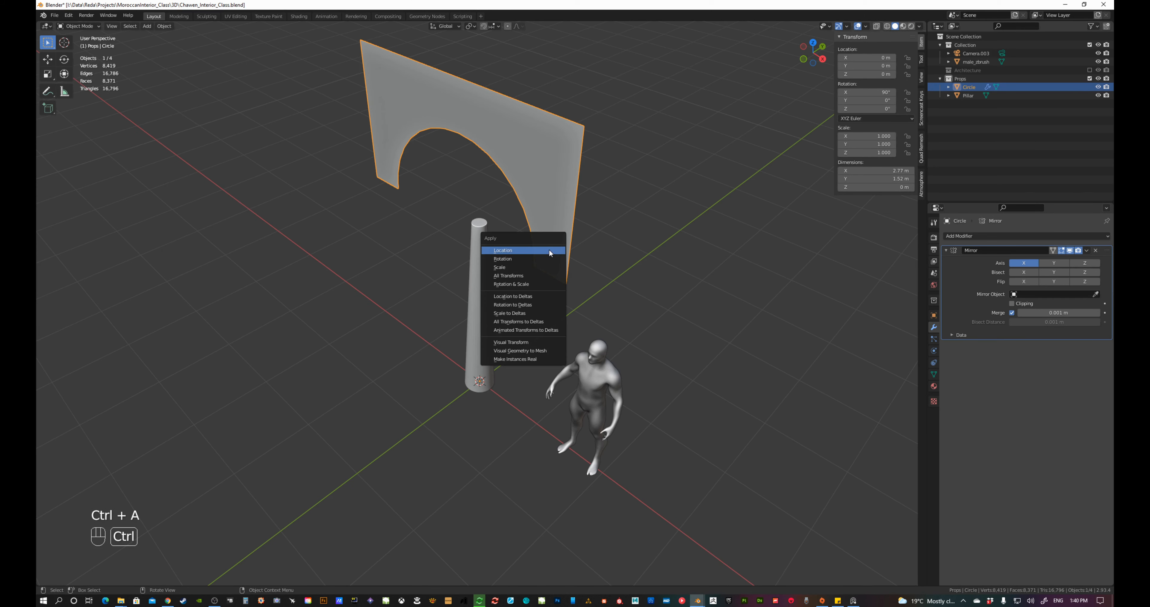
{"action": "left_click", "coordinate": [501, 267]}
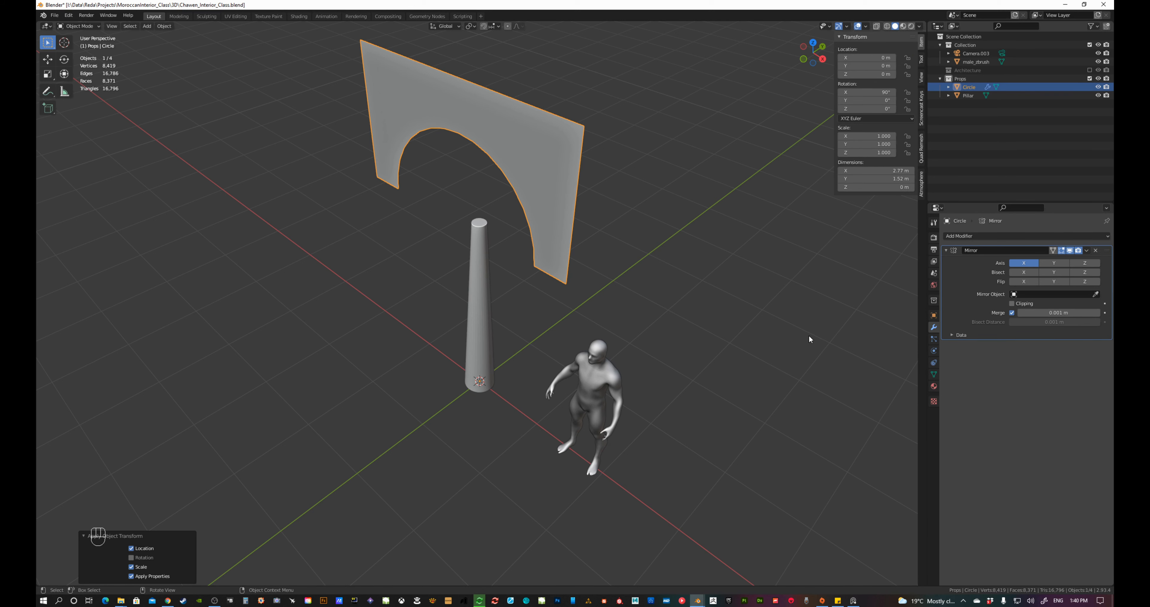
Try to mirror the arch front to back by testing the Mirror modifier's Y and Z axes
{"action": "middle_click_drag", "start_coordinate": [451, 218], "coordinate": [416, 211]}
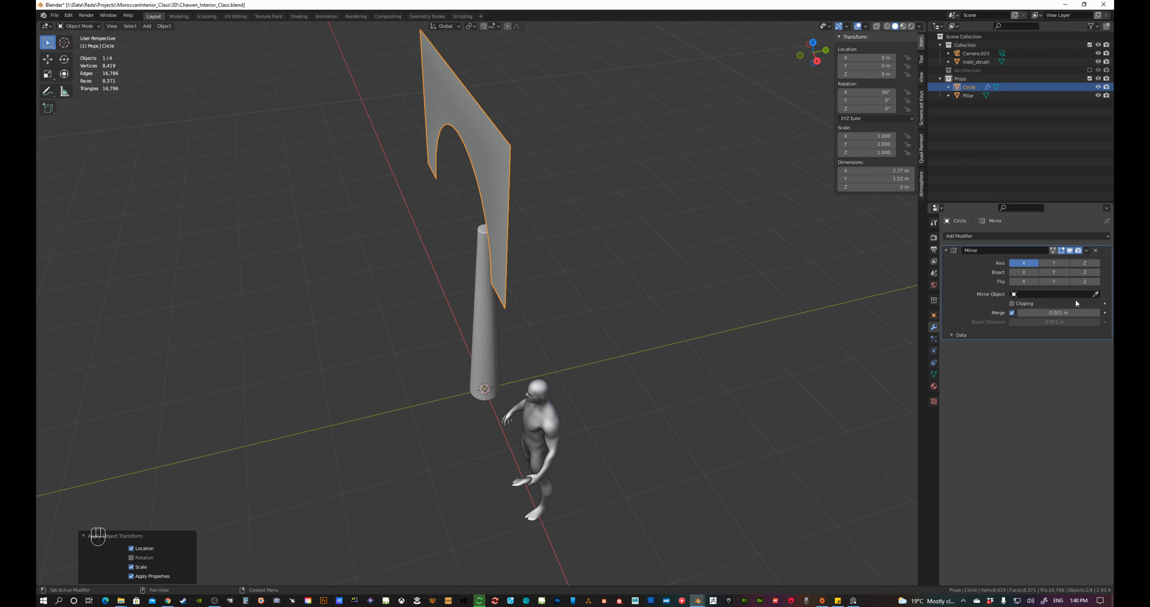
{"action": "left_click", "coordinate": [1063, 263]}
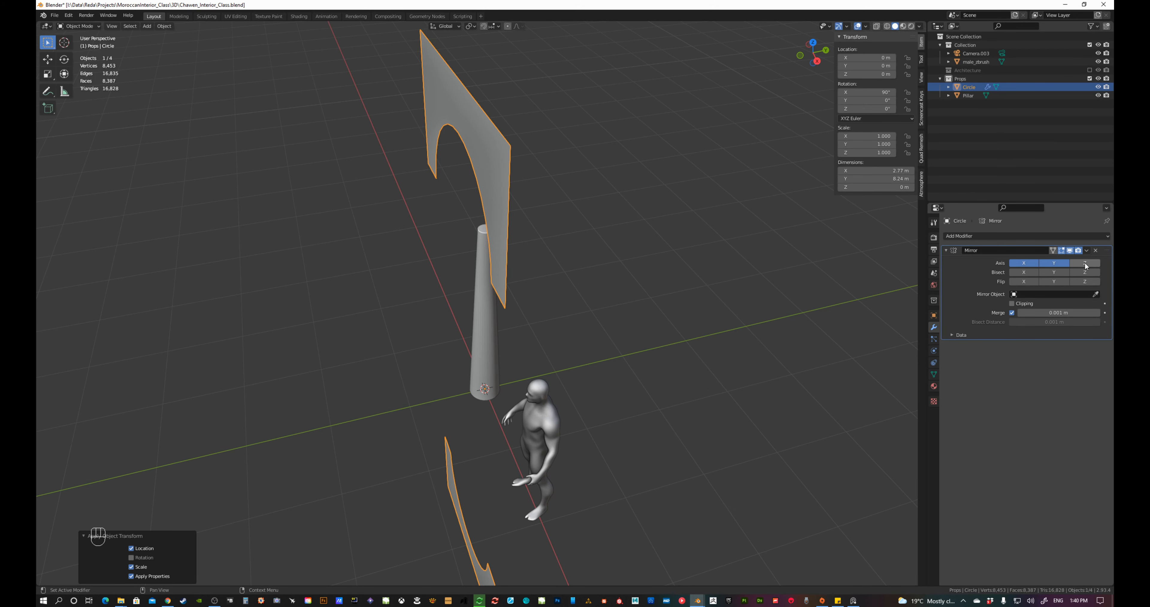
{"action": "left_click", "coordinate": [1086, 264]}
{"action": "left_click", "coordinate": [1054, 263]}
{"action": "middle_click_drag", "start_coordinate": [623, 329], "coordinate": [598, 304]}
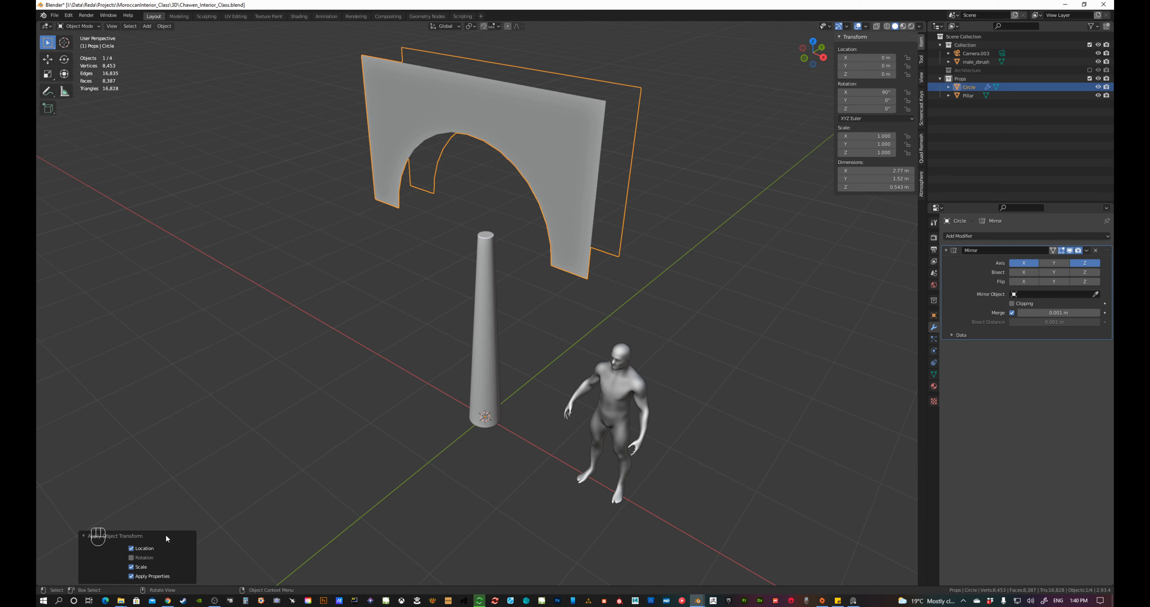
Include rotation in the transforms applied to the arch object
{"action": "left_click", "coordinate": [145, 557]}
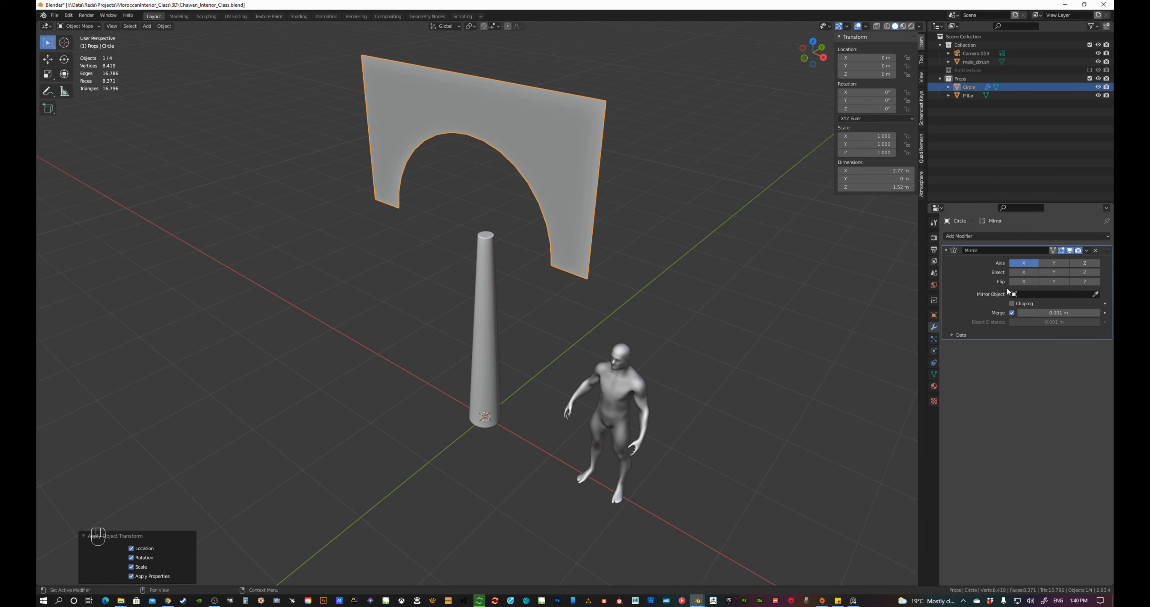
Enable the Y axis in the arch's Mirror modifier and enter Edit Mode on the arch mesh
{"action": "left_click", "coordinate": [1064, 263]}
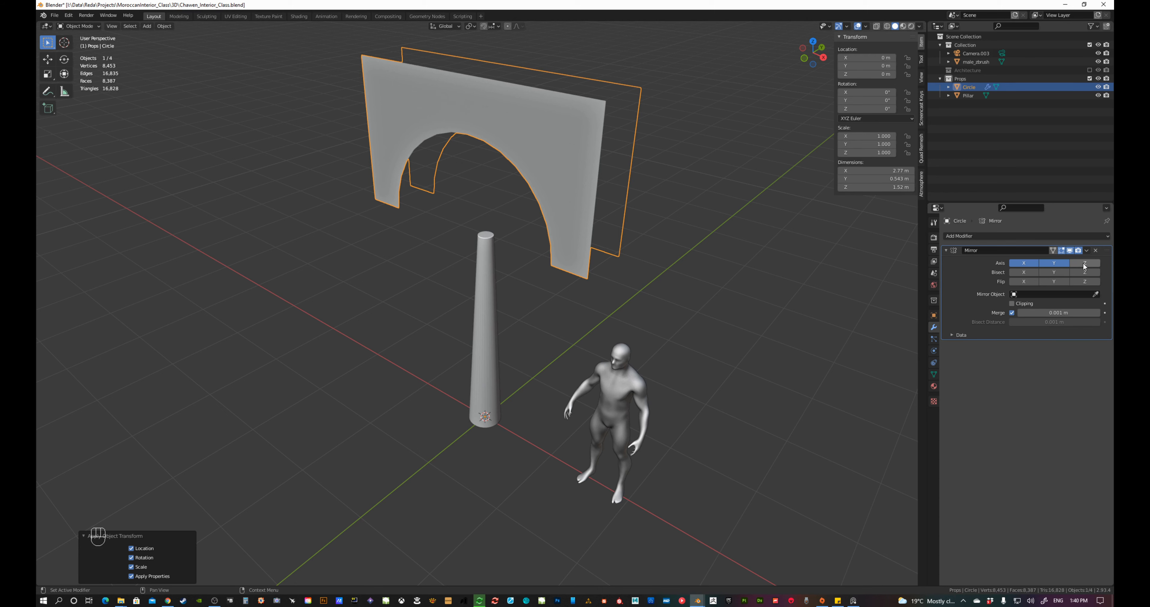
{"action": "middle_click_drag", "start_coordinate": [652, 259], "coordinate": [534, 259]}
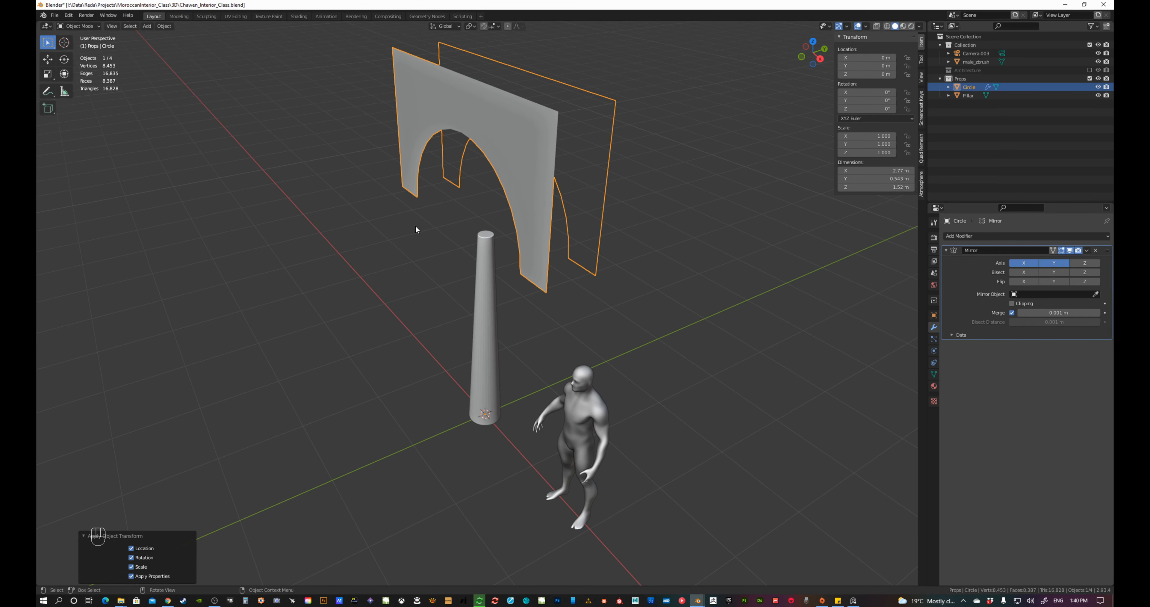
{"action": "key", "text": "Tab"}
{"action": "key", "text": "Tab"}
{"action": "key", "text": "Tab"}
{"action": "key", "text": "Tab"}
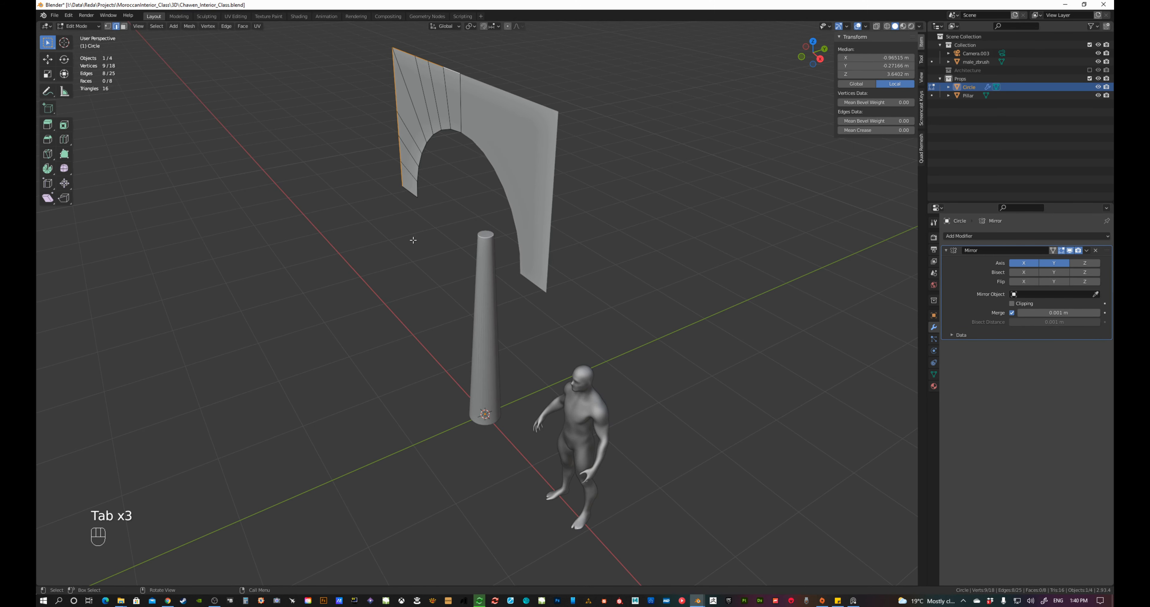
{"action": "key", "text": "Tab"}
{"action": "middle_click_drag", "start_coordinate": [383, 218], "coordinate": [389, 218]}
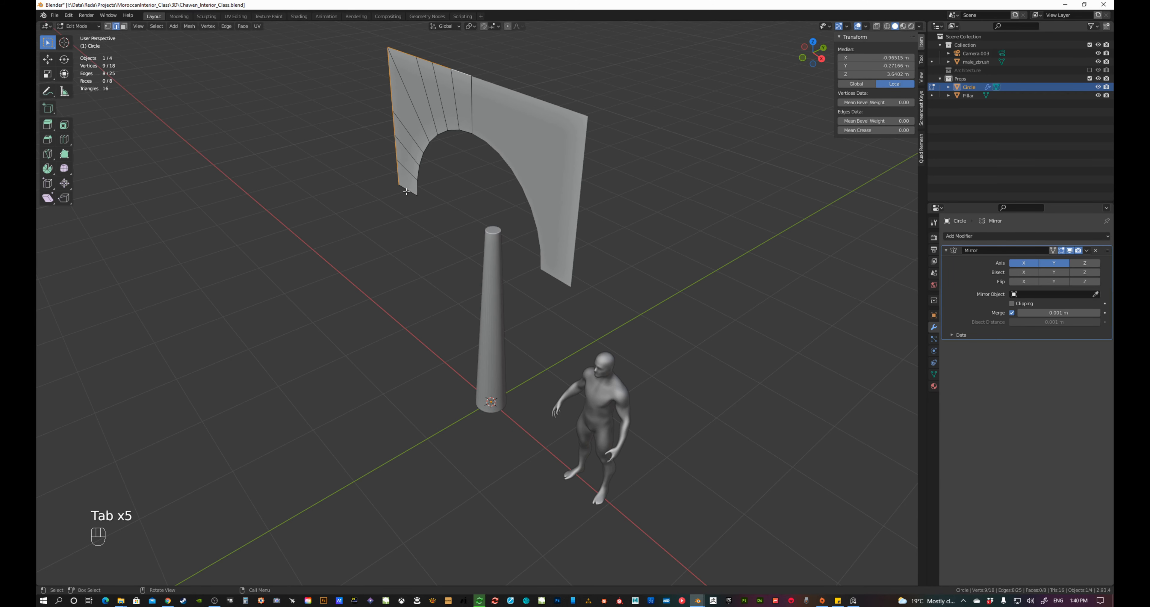
Select the arch's inner and outer edge loops and extrude them along Y to the mirror plane, with the Mirror modifier's Clipping enabled
{"action": "key", "text": "3"}
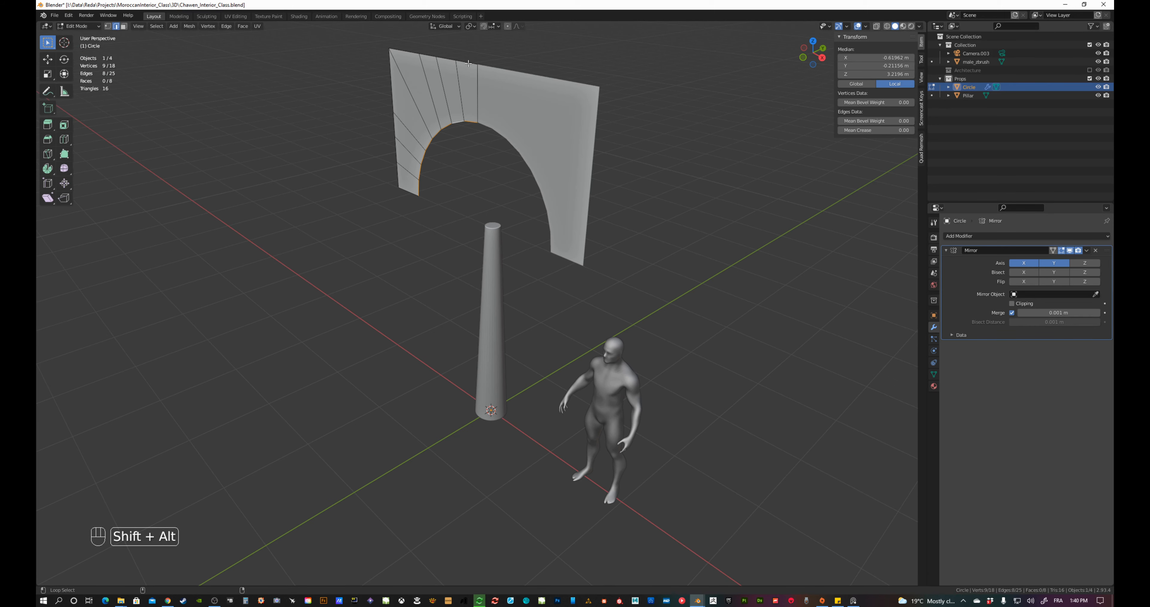
{"action": "left_click", "coordinate": [468, 63], "text": "alt+shift"}
{"action": "middle_click_drag", "start_coordinate": [407, 186], "coordinate": [404, 209]}
{"action": "key", "text": "e"}
{"action": "key", "text": "y"}
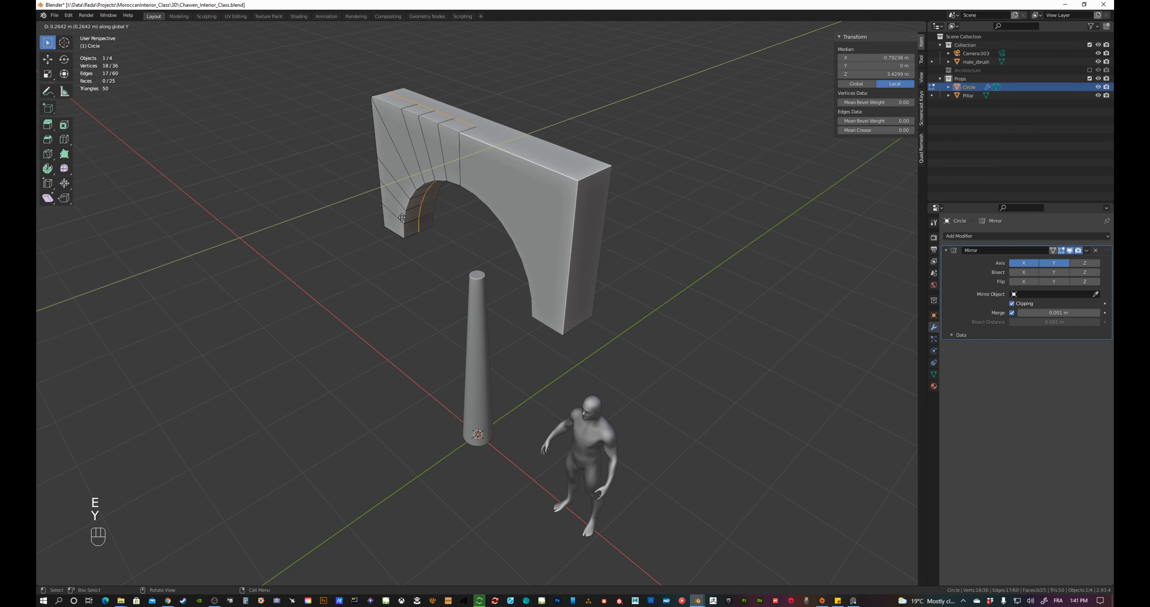
{"action": "left_click", "coordinate": [405, 216]}
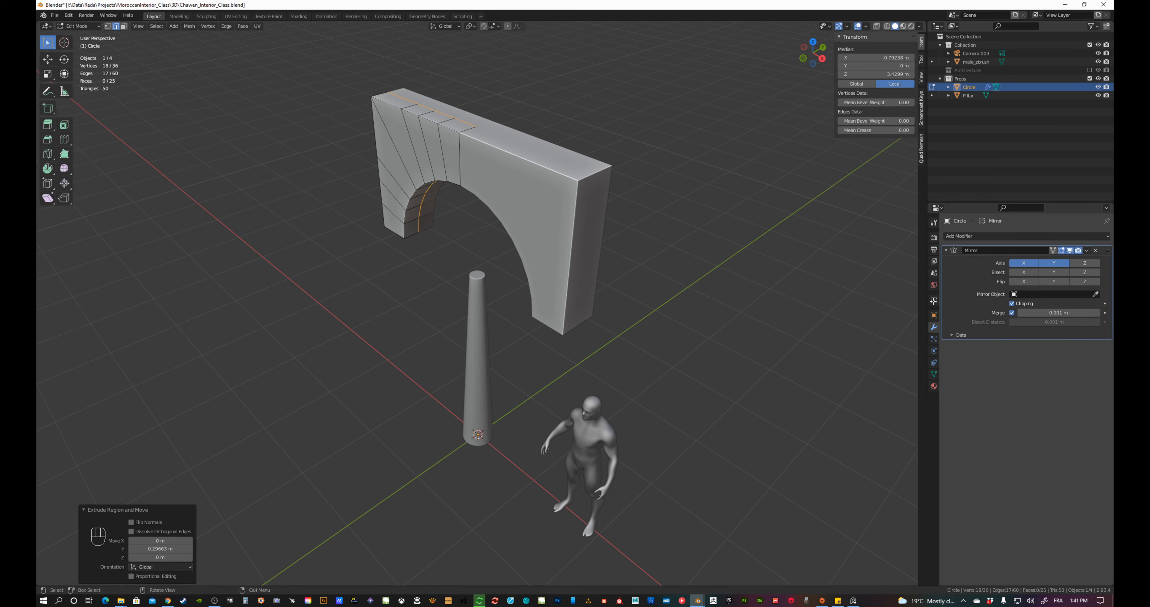
{"action": "left_click", "coordinate": [1024, 304]}
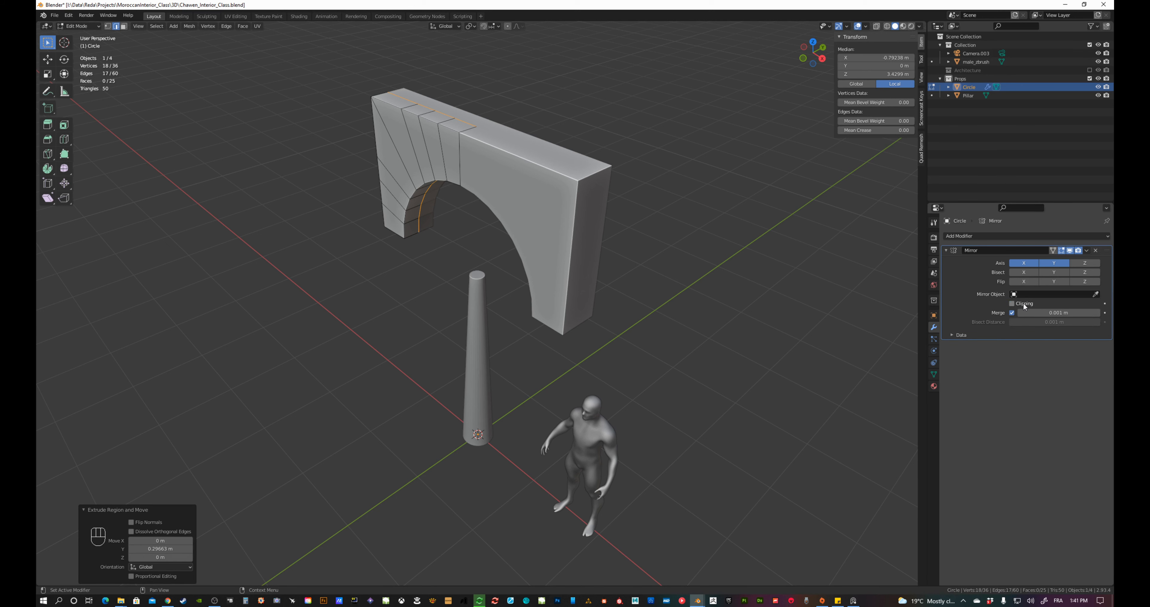
{"action": "left_click", "coordinate": [1024, 304]}
Return to Object Mode, shade the arch smooth and enable Auto Smooth in its mesh normals settings
{"action": "key", "text": "Tab"}
{"action": "middle_click_drag", "start_coordinate": [491, 286], "coordinate": [449, 284]}
{"action": "key", "text": "q"}
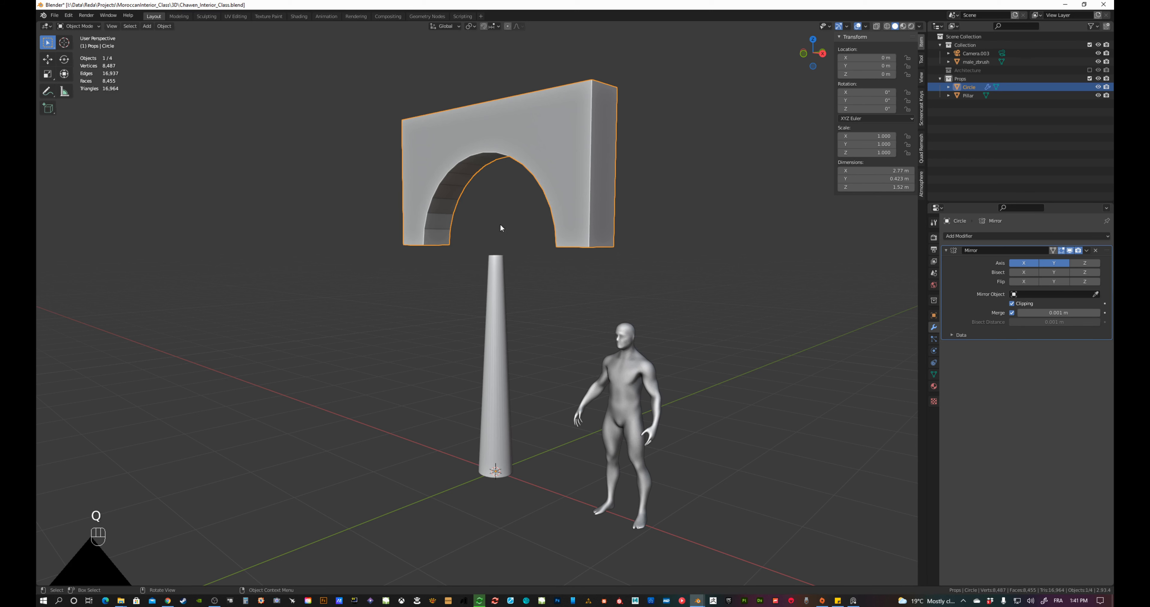
{"action": "right_click", "coordinate": [463, 185]}
{"action": "left_click", "coordinate": [443, 184]}
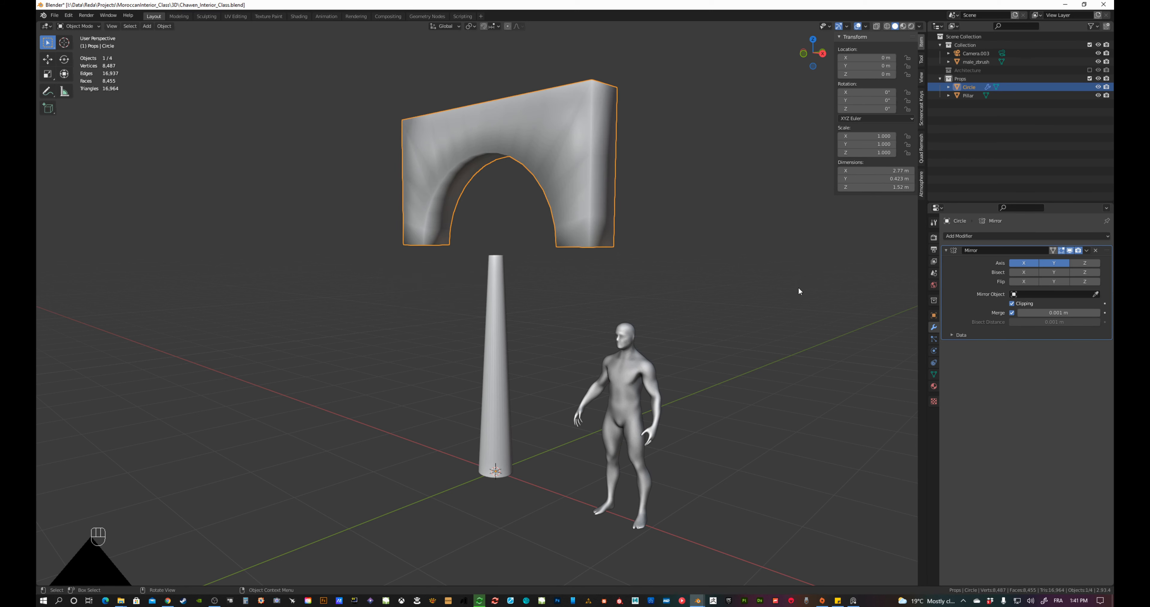
{"action": "scroll", "coordinate": [561, 237], "scroll_direction": "down", "scroll_amount": 2}
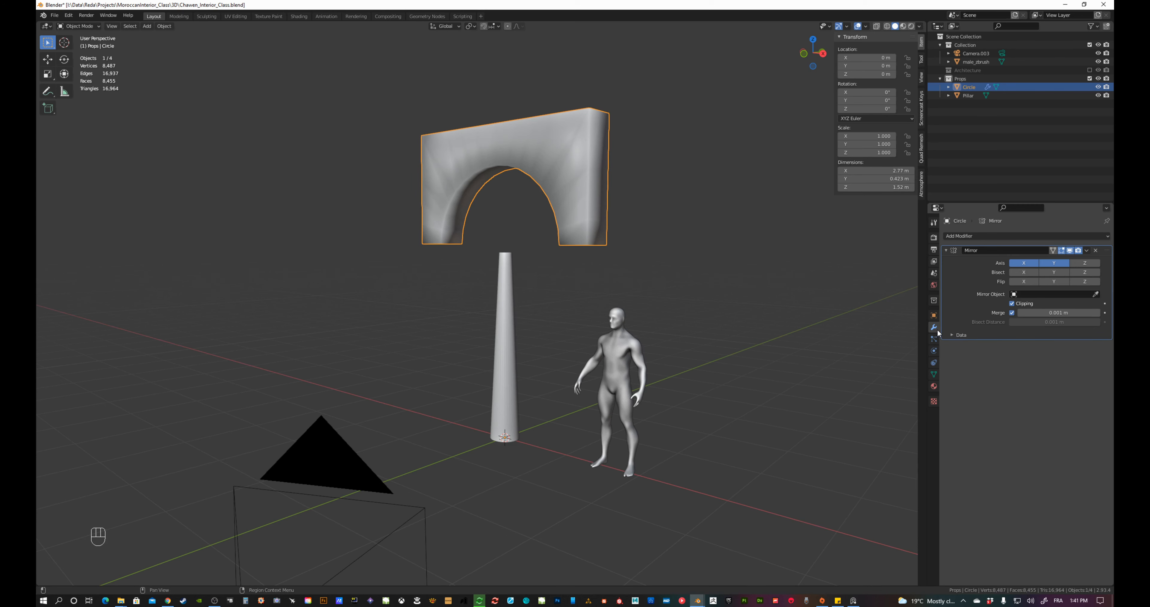
{"action": "left_click", "coordinate": [933, 374]}
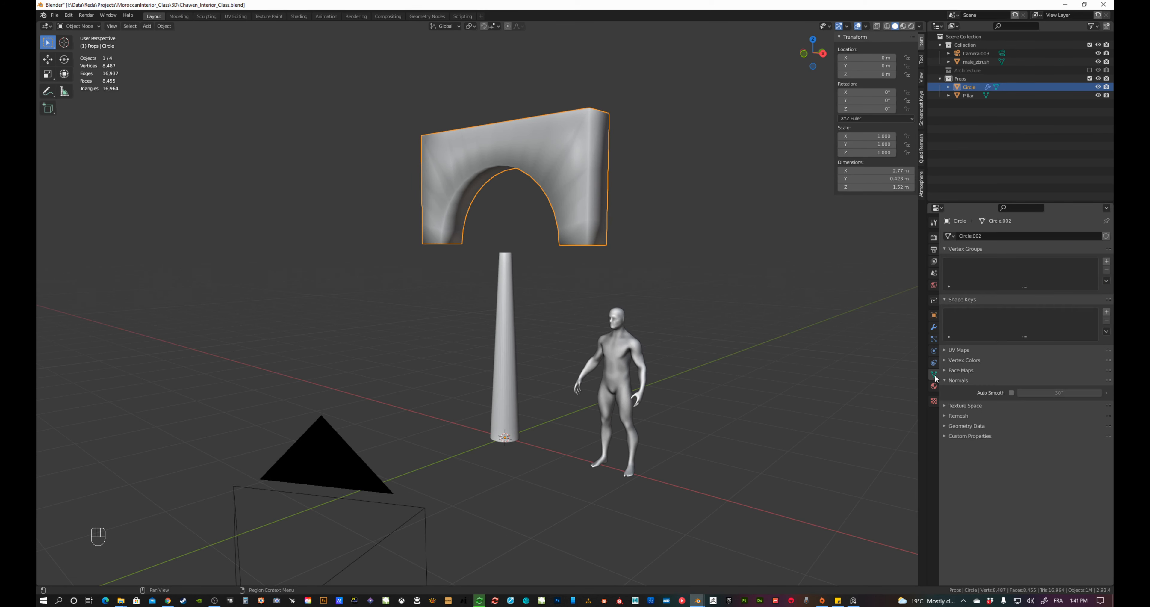
{"action": "left_click", "coordinate": [1011, 392]}
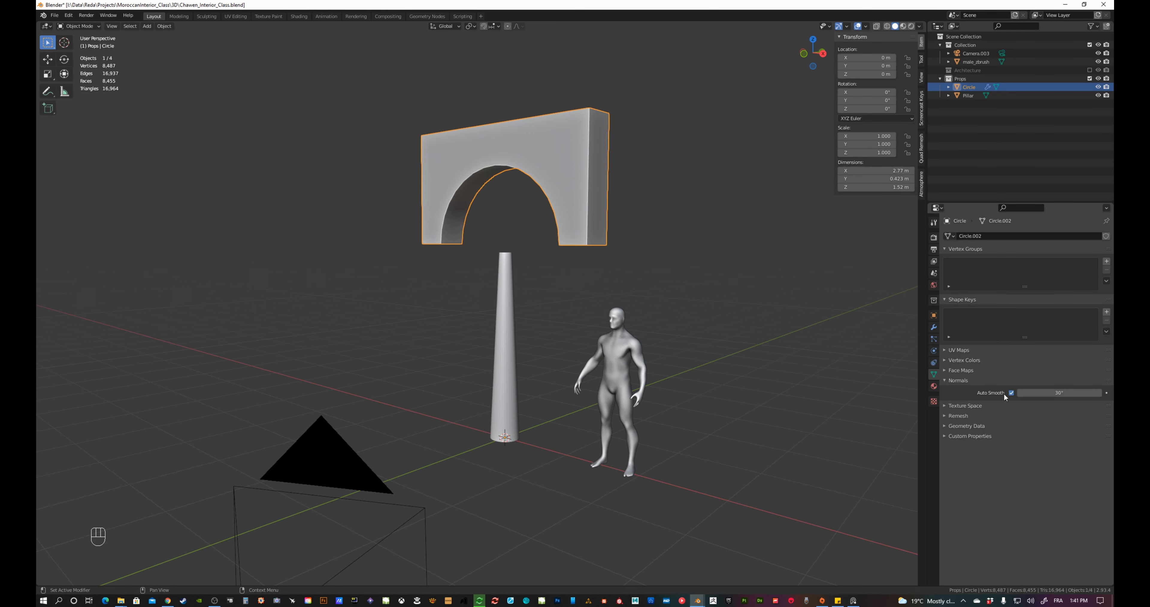
Select the pillar and apply its location, rotation and scale
{"action": "middle_click_drag", "start_coordinate": [563, 353], "coordinate": [514, 371]}
{"action": "left_click", "coordinate": [511, 376]}
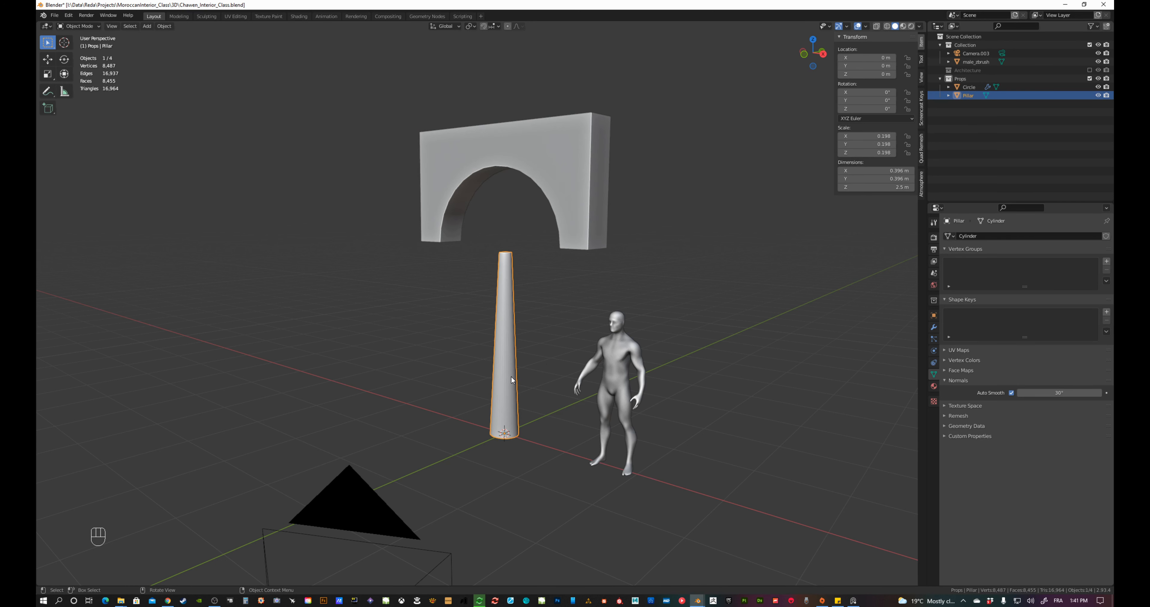
{"action": "key", "text": "ctrl+a"}
{"action": "left_click", "coordinate": [482, 368]}
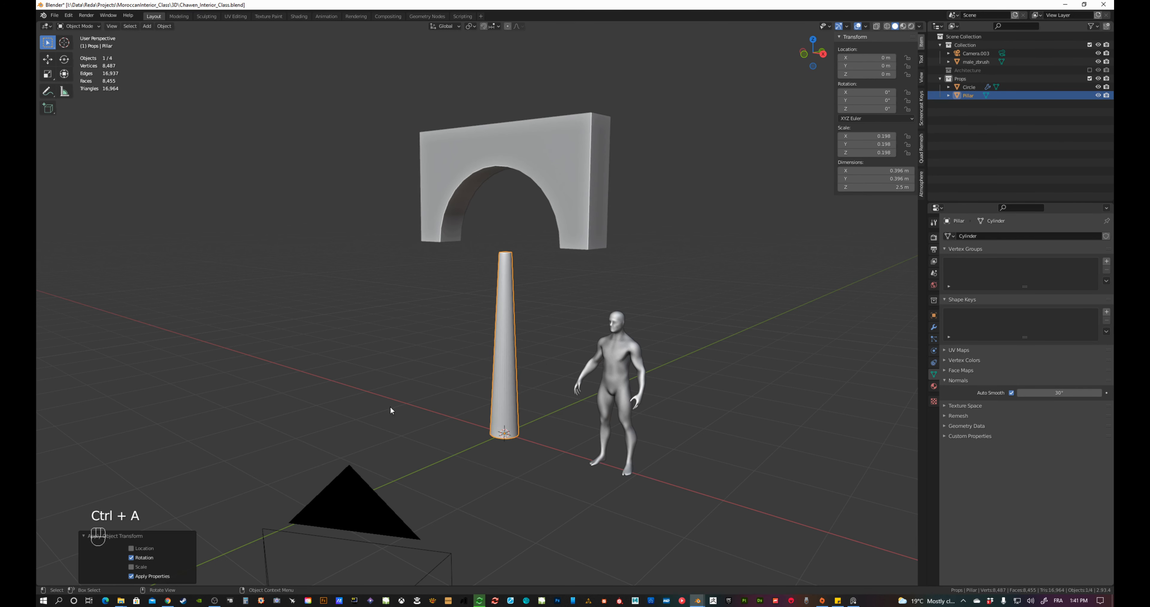
{"action": "left_click", "coordinate": [130, 566]}
{"action": "left_click", "coordinate": [131, 549]}
{"action": "middle_click_drag", "start_coordinate": [592, 395], "coordinate": [607, 388]}
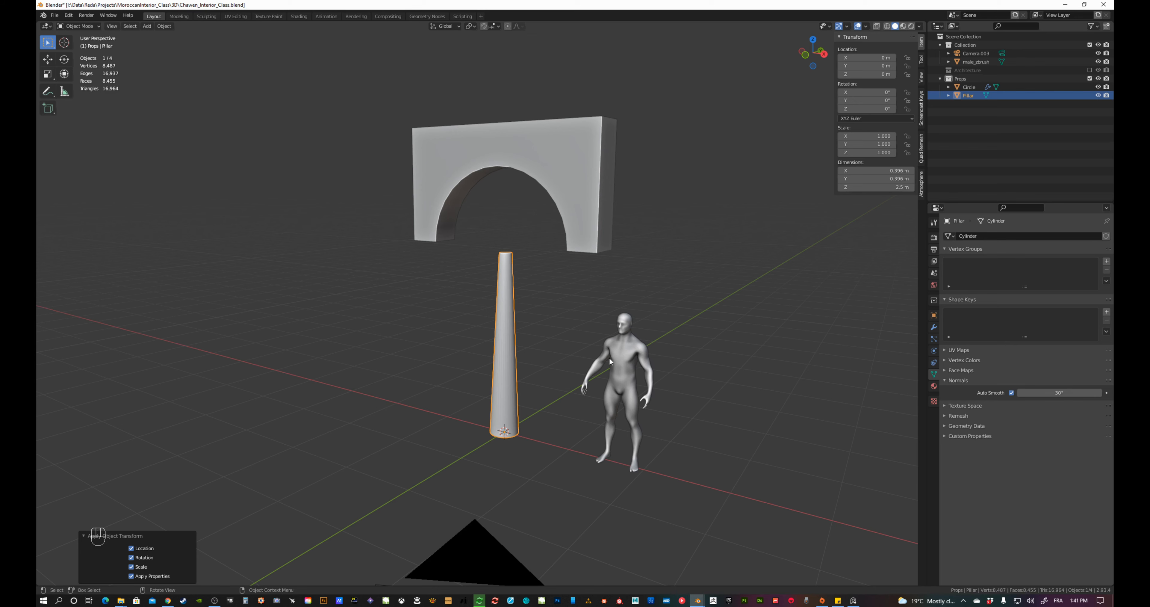
Hide the arch and the pillar and add a mesh cylinder at the world origin
{"action": "key", "text": "KP_3"}
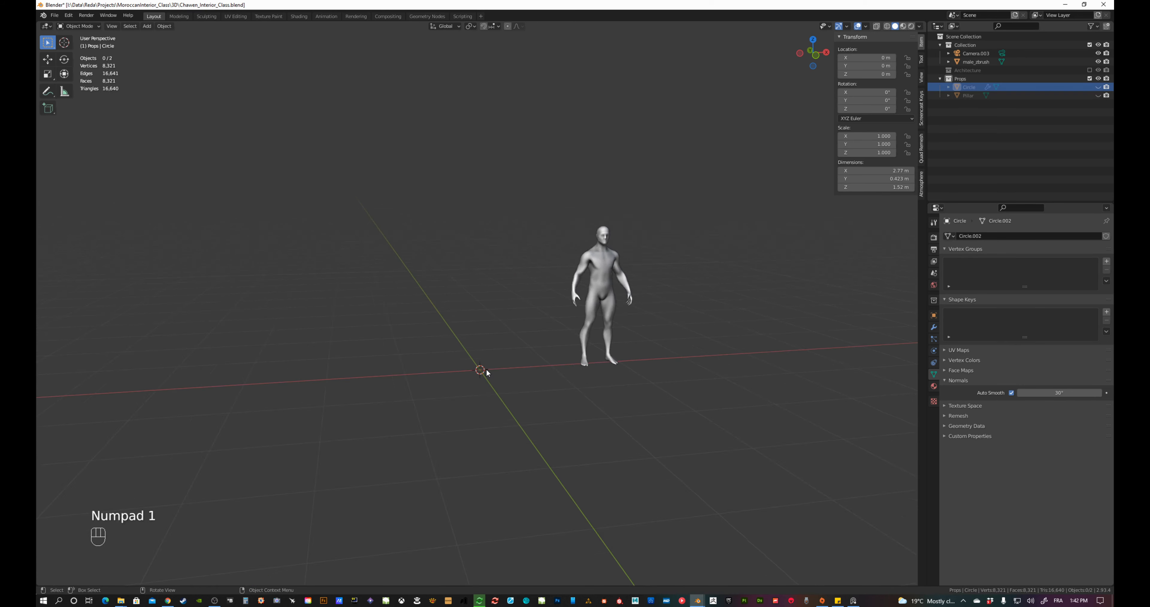
{"action": "middle_click_drag", "start_coordinate": [480, 372], "coordinate": [485, 375]}
{"action": "key", "text": "shift+a"}
{"action": "mouse_move", "coordinate": [487, 372]}
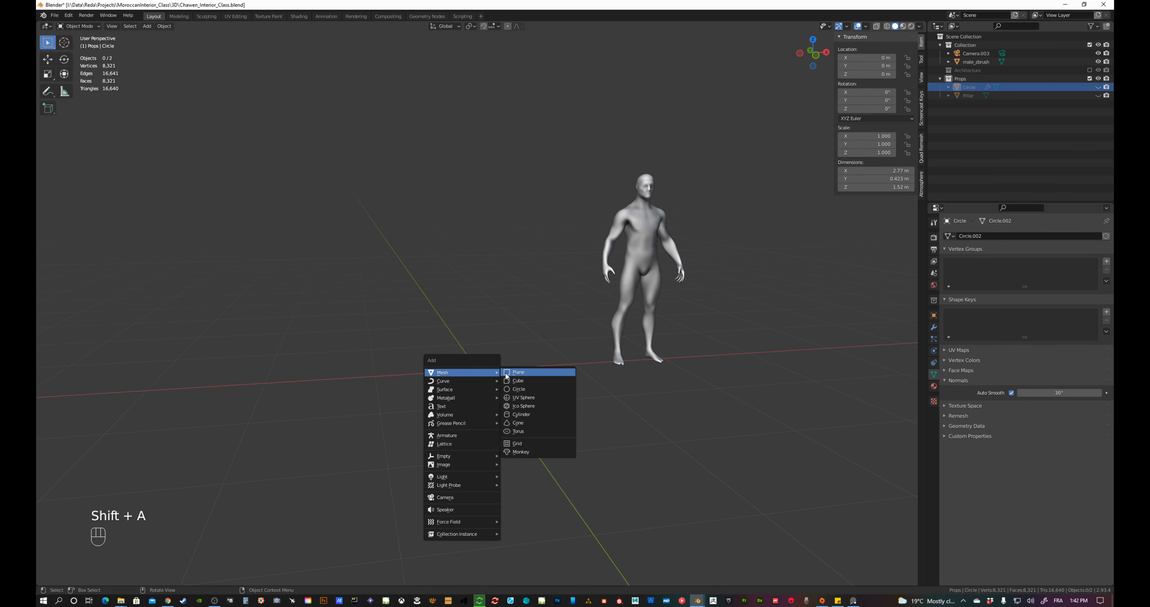
{"action": "left_click", "coordinate": [522, 415]}
Flatten the new cylinder into a thin disc by scaling it along Z by 0.2 twice
{"action": "key", "text": "s"}
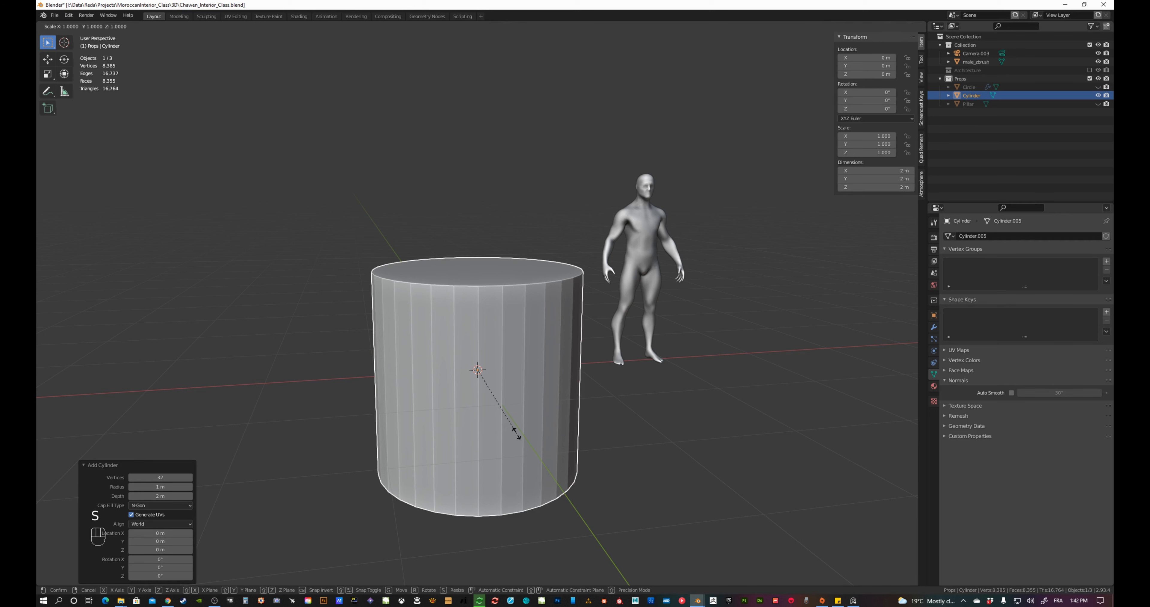
{"action": "key", "text": "z"}
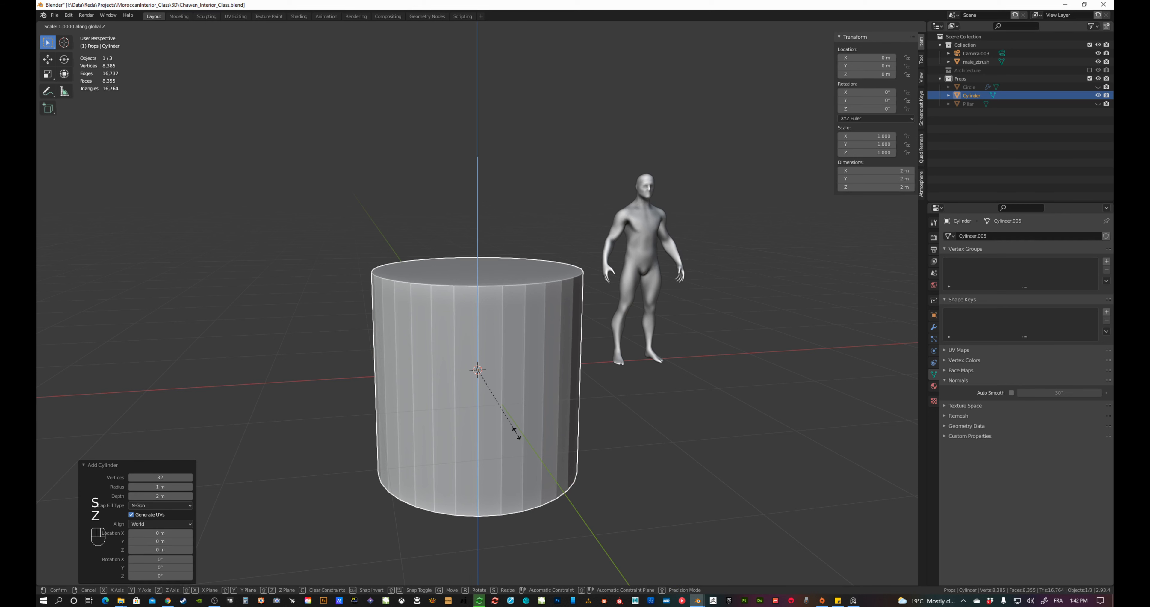
{"action": "key", "text": "KP_Decimal"}
{"action": "key", "text": "KP_2"}
{"action": "key", "text": "KP_Enter"}
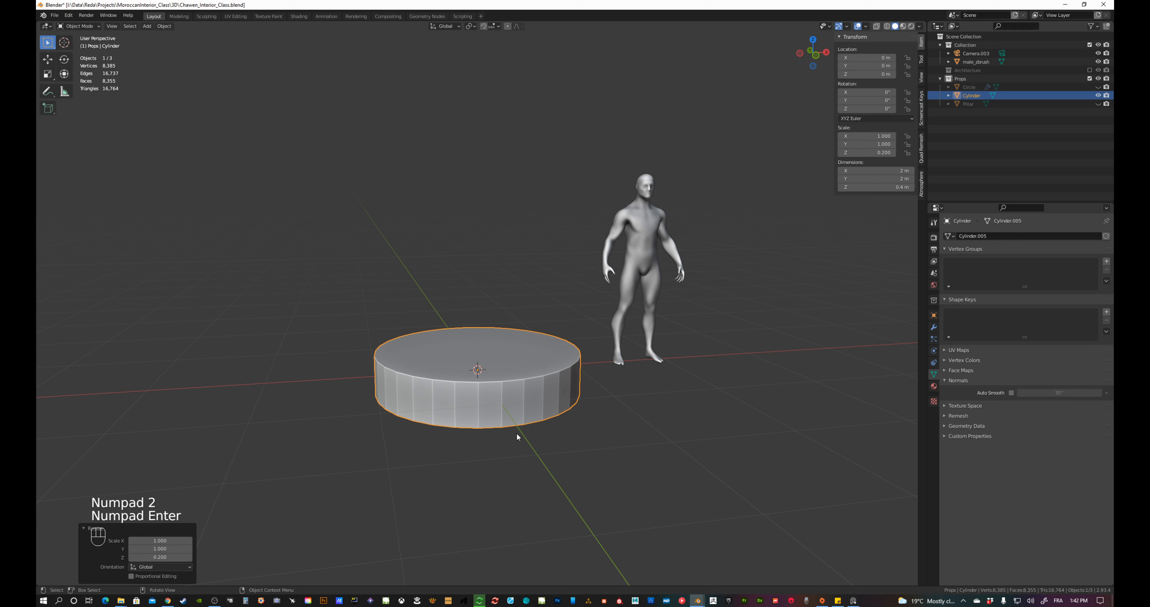
{"action": "key", "text": "s"}
{"action": "key", "text": "z"}
{"action": "key", "text": "KP_Decimal"}
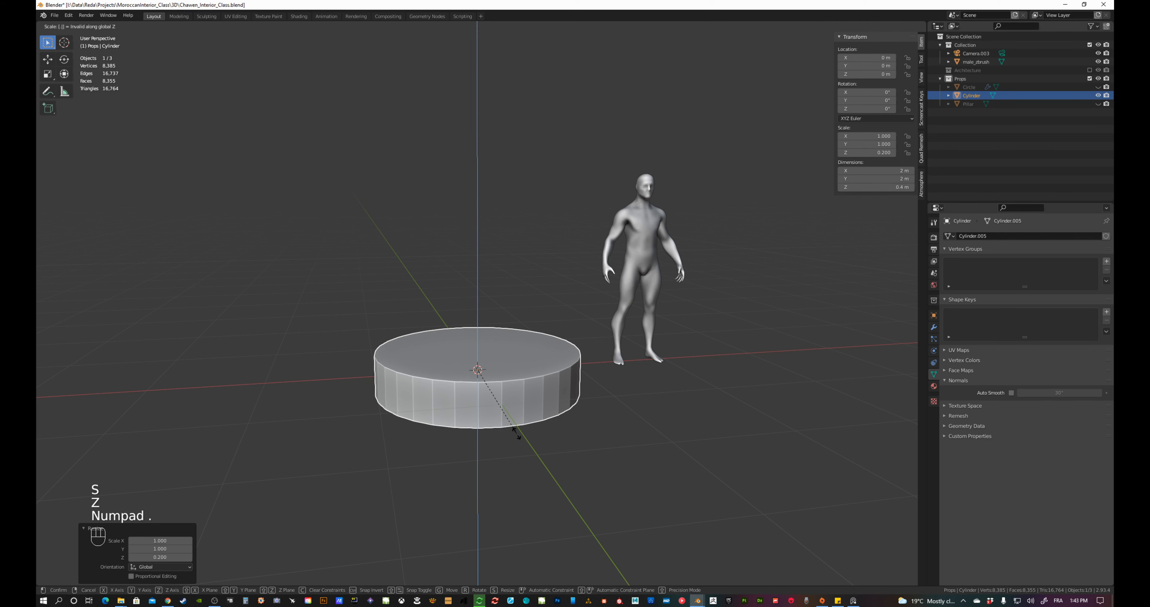
{"action": "key", "text": "KP_2"}
{"action": "key", "text": "KP_Enter"}
Select the disc's bottom face in Edit Mode and scale it to about 0.955 to taper the rim inward
{"action": "middle_click_drag", "start_coordinate": [548, 445], "coordinate": [553, 418]}
{"action": "key", "text": "KP_1"}
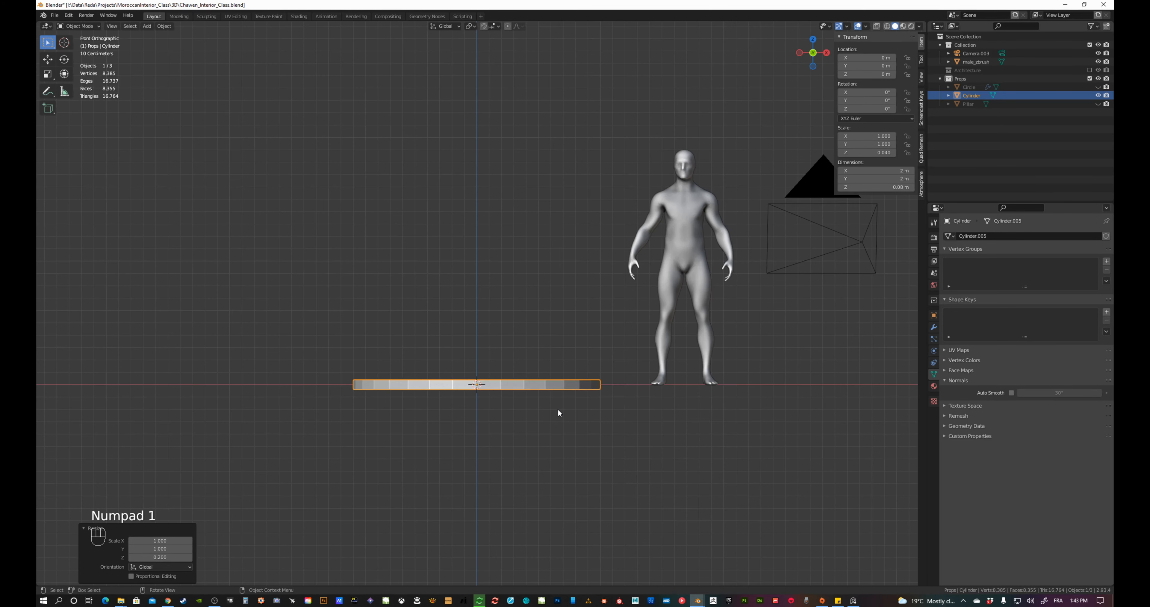
{"action": "key", "text": "Tab"}
{"action": "scroll", "coordinate": [453, 407], "scroll_direction": "up", "scroll_amount": 2}
{"action": "mouse_move", "coordinate": [453, 407]}
{"action": "middle_mouse_down"}
{"action": "mouse_move", "coordinate": [431, 405]}
{"action": "mouse_move", "coordinate": [437, 395]}
{"action": "middle_mouse_up"}
{"action": "left_click", "coordinate": [469, 349]}
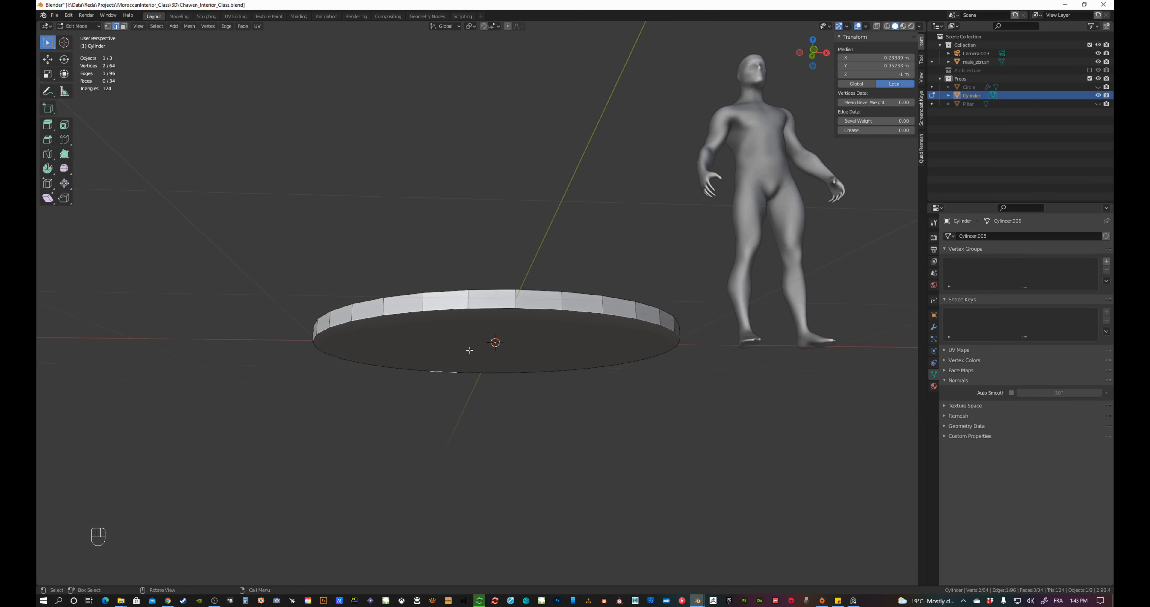
{"action": "key", "text": "3"}
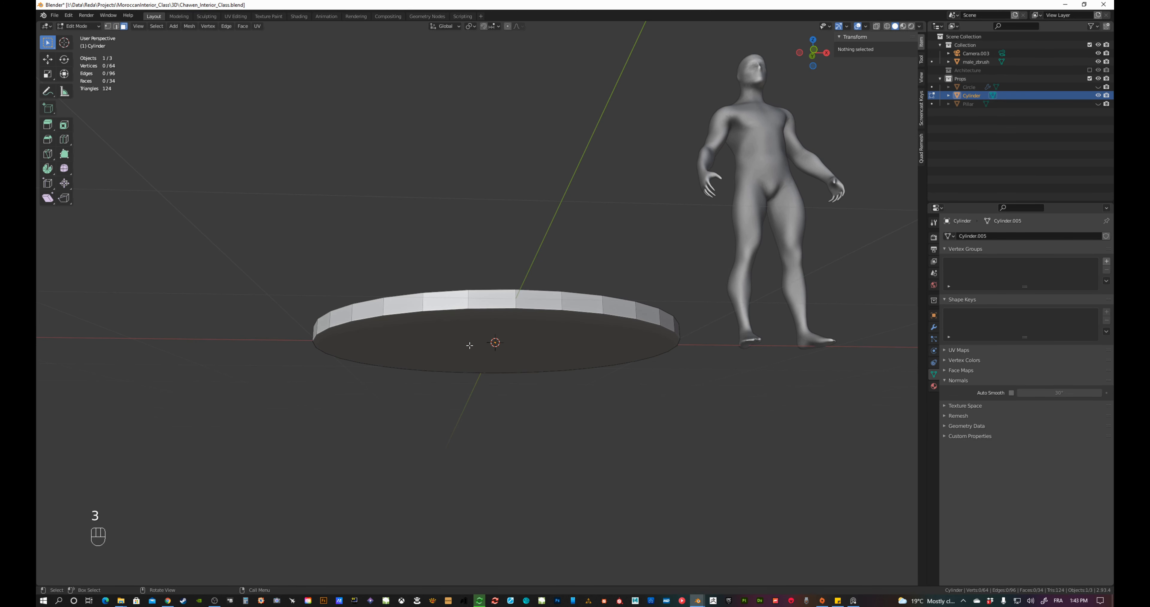
{"action": "left_click", "coordinate": [469, 345]}
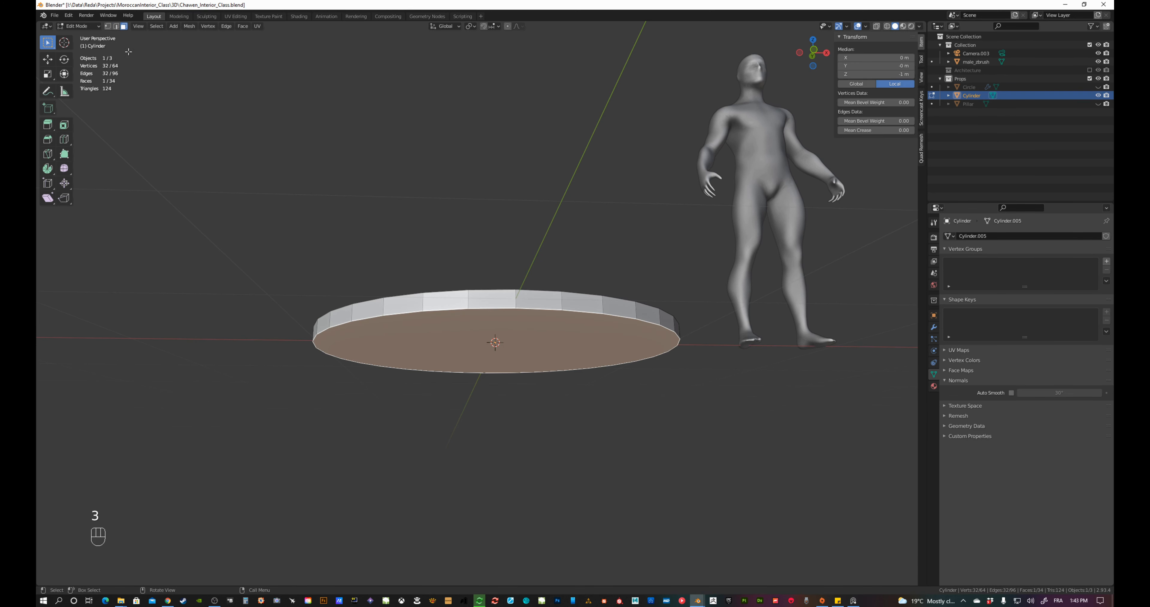
{"action": "key", "text": "s"}
{"action": "left_click", "coordinate": [506, 370]}
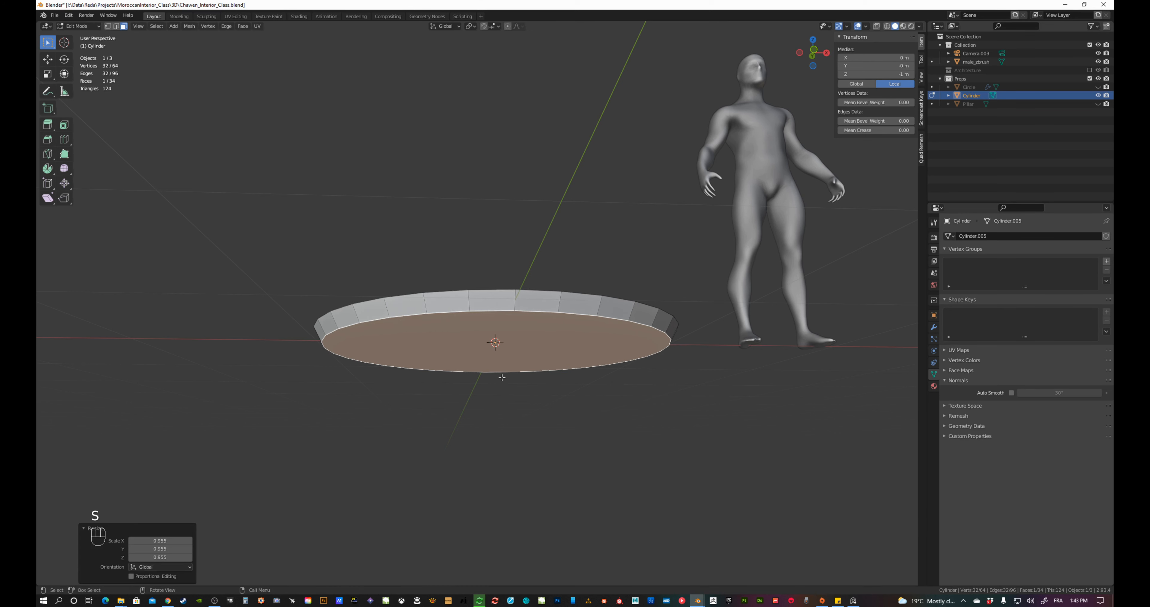
Move the disc's bottom face up about 0.029 m along Z
{"action": "key", "text": "g"}
{"action": "key", "text": "z"}
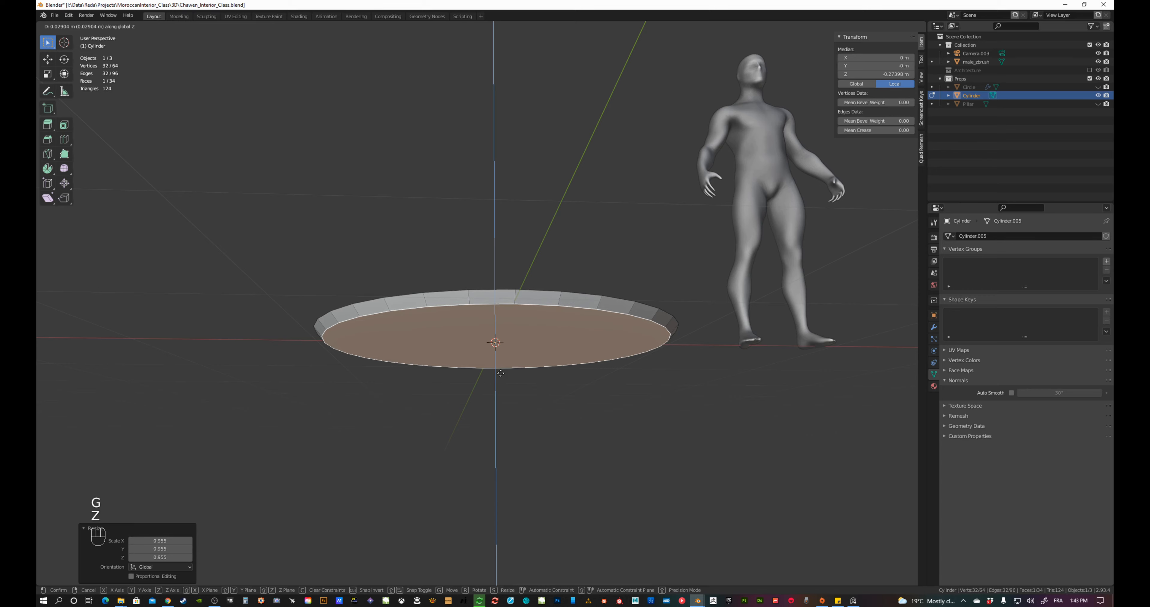
{"action": "left_click", "coordinate": [500, 373]}
Select the whole disc mesh and raise it 0.6 m along Z in front view
{"action": "key", "text": "KP_1"}
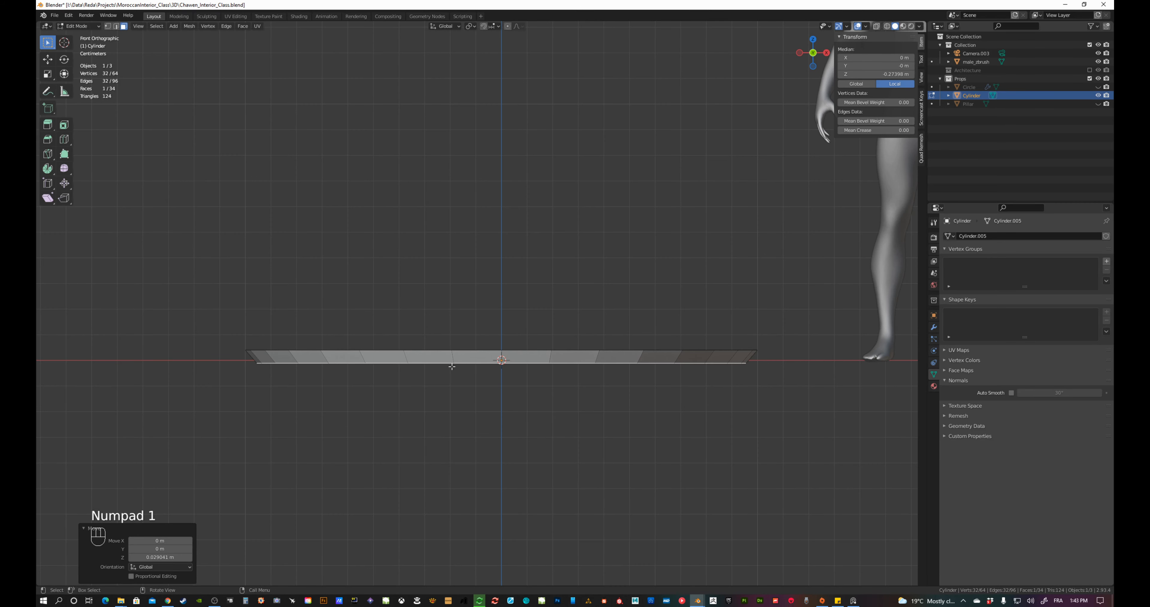
{"action": "scroll", "coordinate": [452, 366], "scroll_direction": "down", "scroll_amount": 3}
{"action": "left_click_drag", "start_coordinate": [279, 304], "coordinate": [694, 430]}
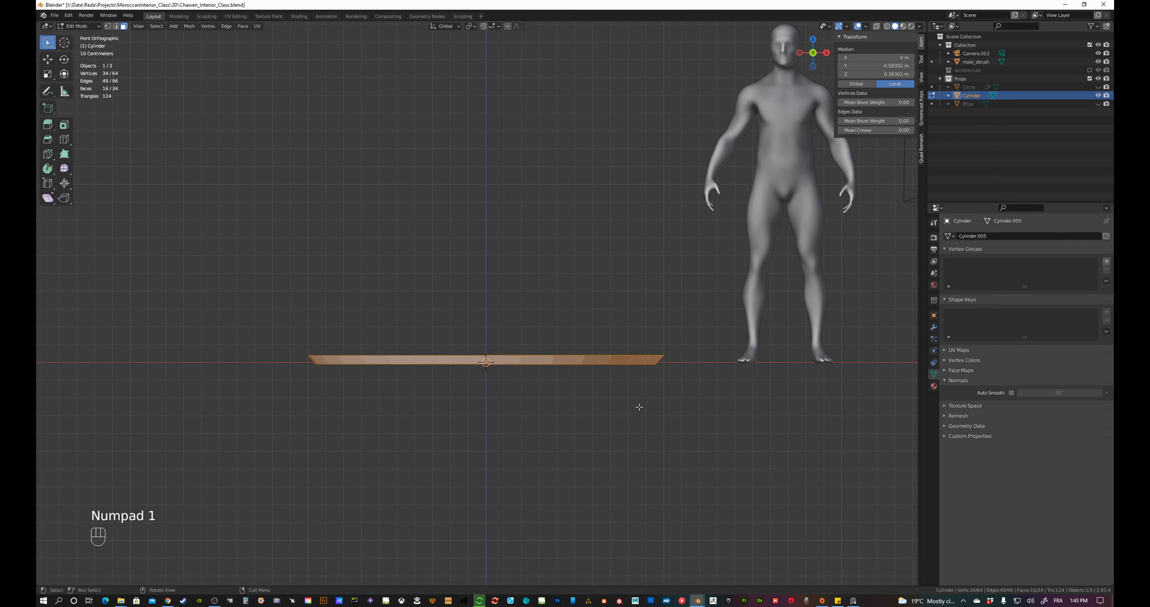
{"action": "key", "text": "a"}
{"action": "key", "text": "g"}
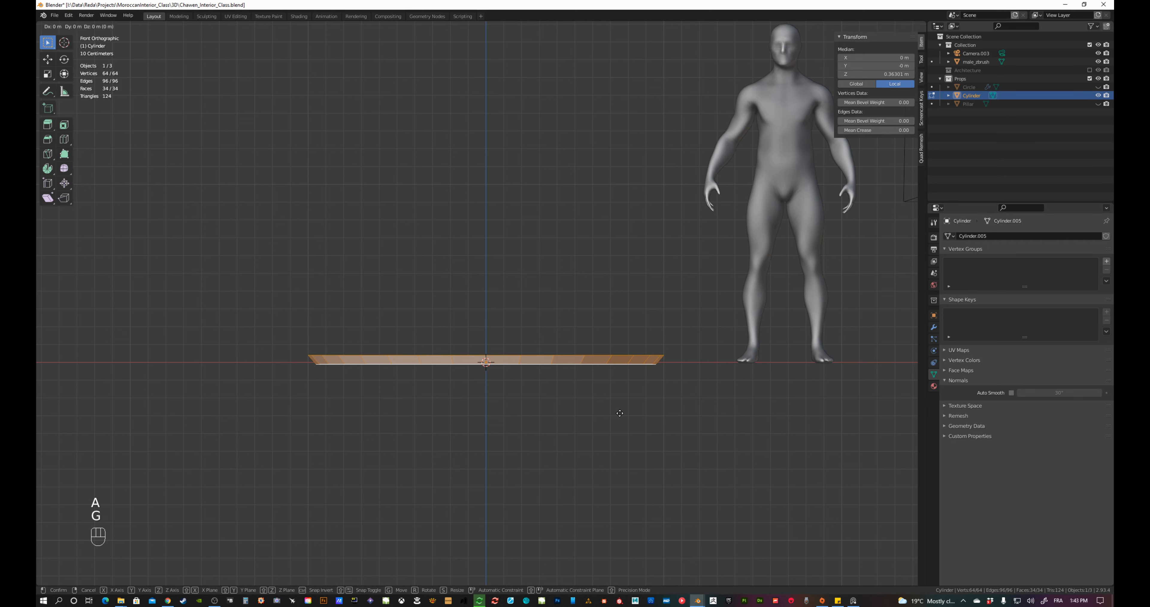
{"action": "key", "text": "z"}
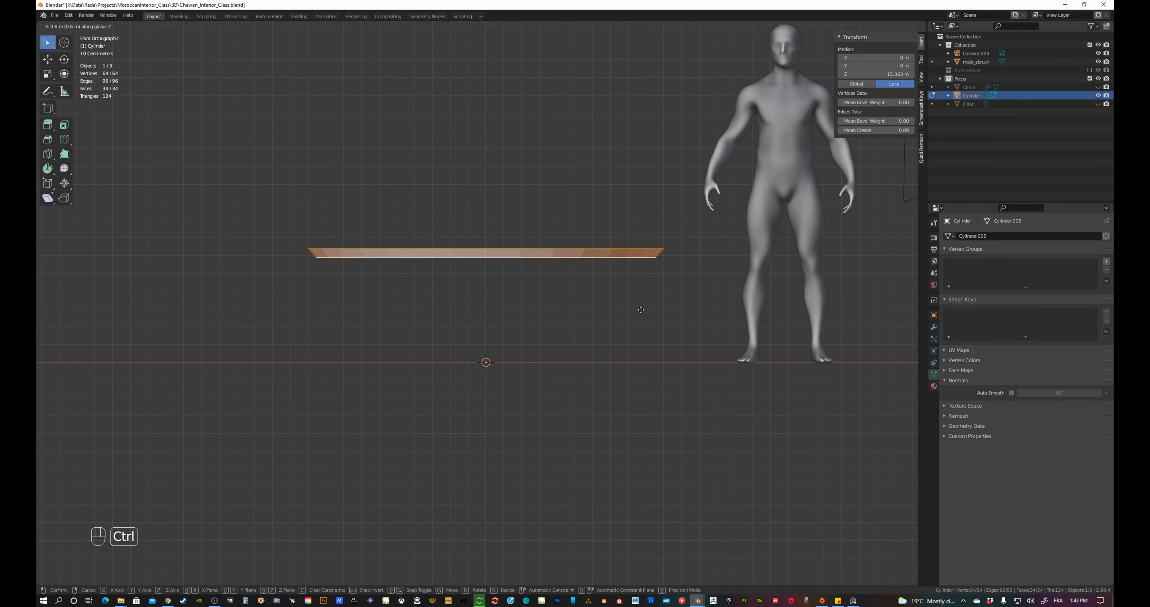
{"action": "left_click", "coordinate": [641, 309]}
Add a cube at the world origin and scale it down to about 0.324
{"action": "scroll", "coordinate": [741, 259], "scroll_direction": "down", "scroll_amount": 2}
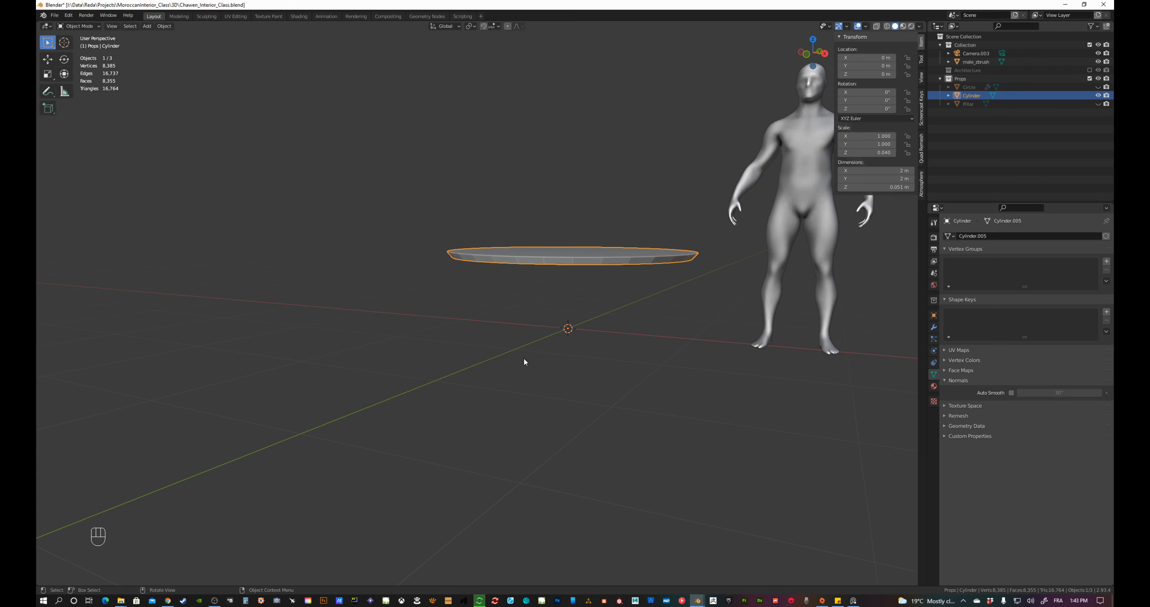
{"action": "key", "text": "KP_1"}
{"action": "key", "text": "shift+a"}
{"action": "mouse_move", "coordinate": [537, 322]}
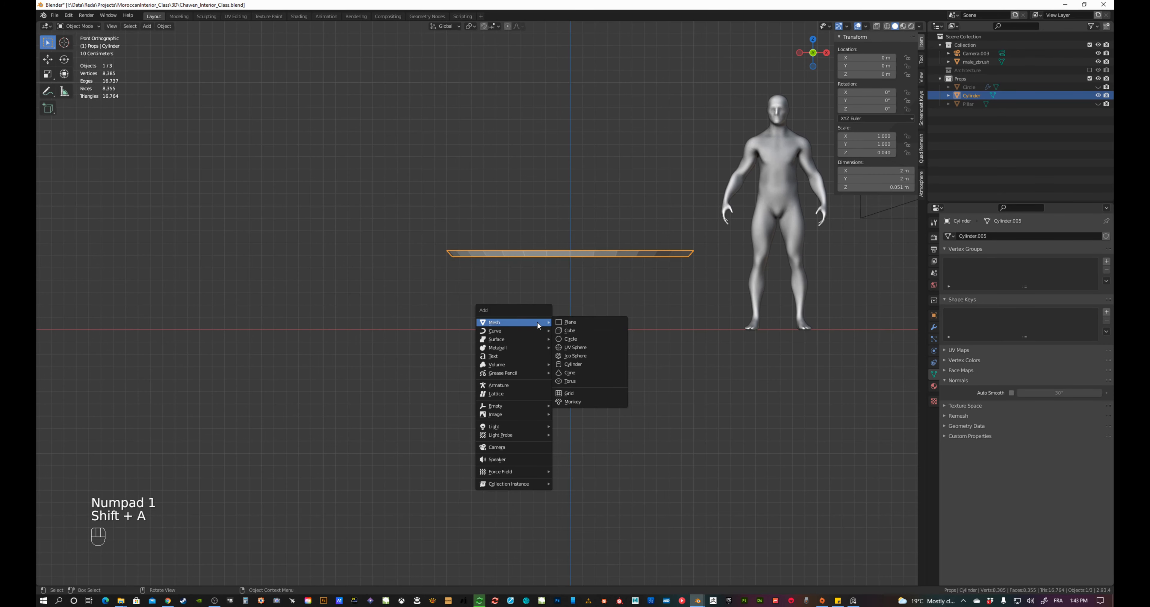
{"action": "left_click", "coordinate": [581, 330]}
{"action": "key", "text": "s"}
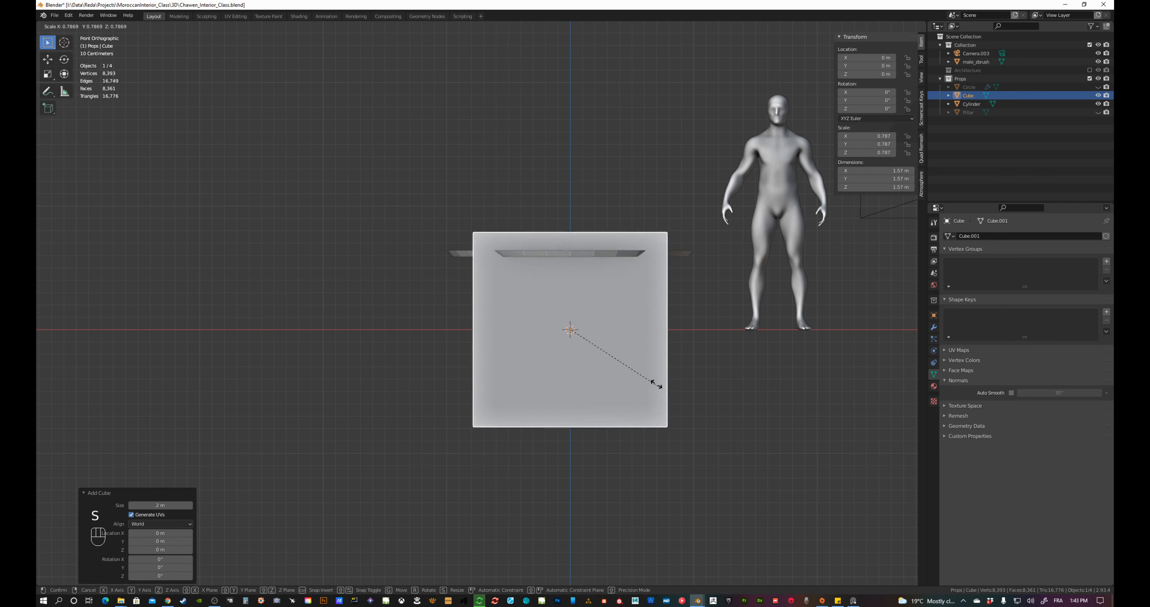
{"action": "left_click", "coordinate": [609, 351]}
Move the cube's whole mesh up 0.3 m along Z in Edit Mode so it sits under the tabletop
{"action": "key", "text": "Tab"}
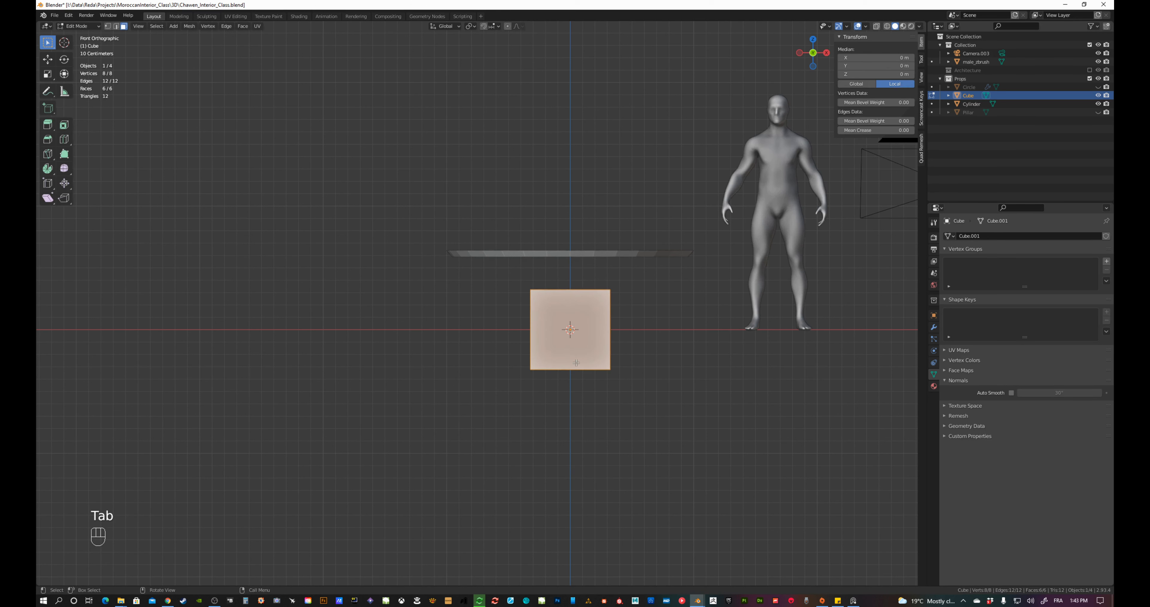
{"action": "key", "text": "a"}
{"action": "key", "text": "g"}
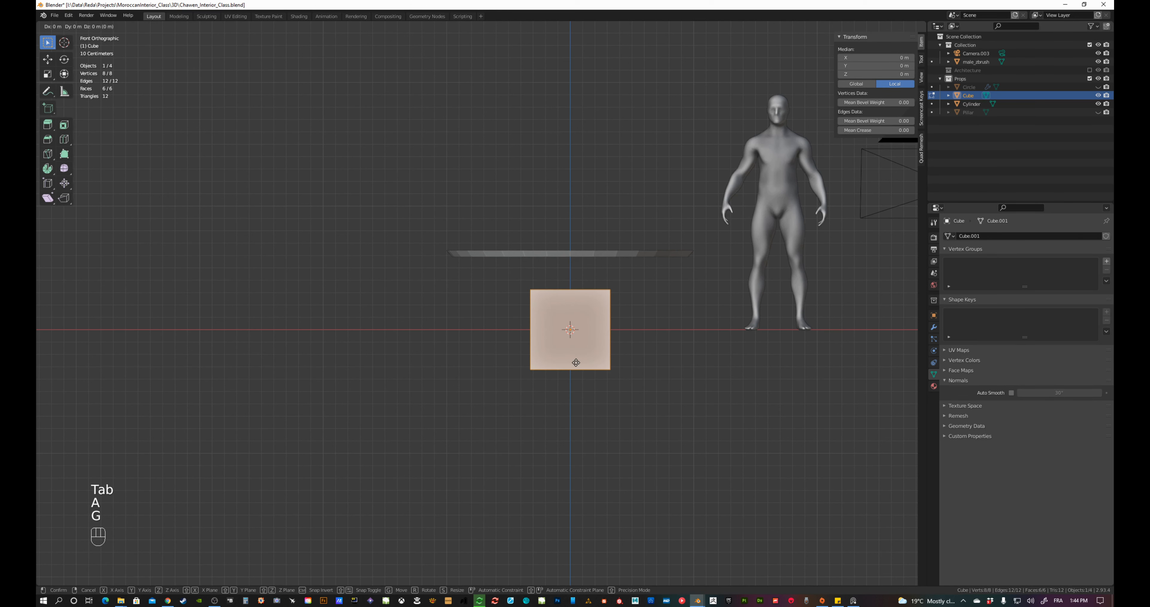
{"action": "key", "text": "z"}
{"action": "key", "text": "ctrl"}
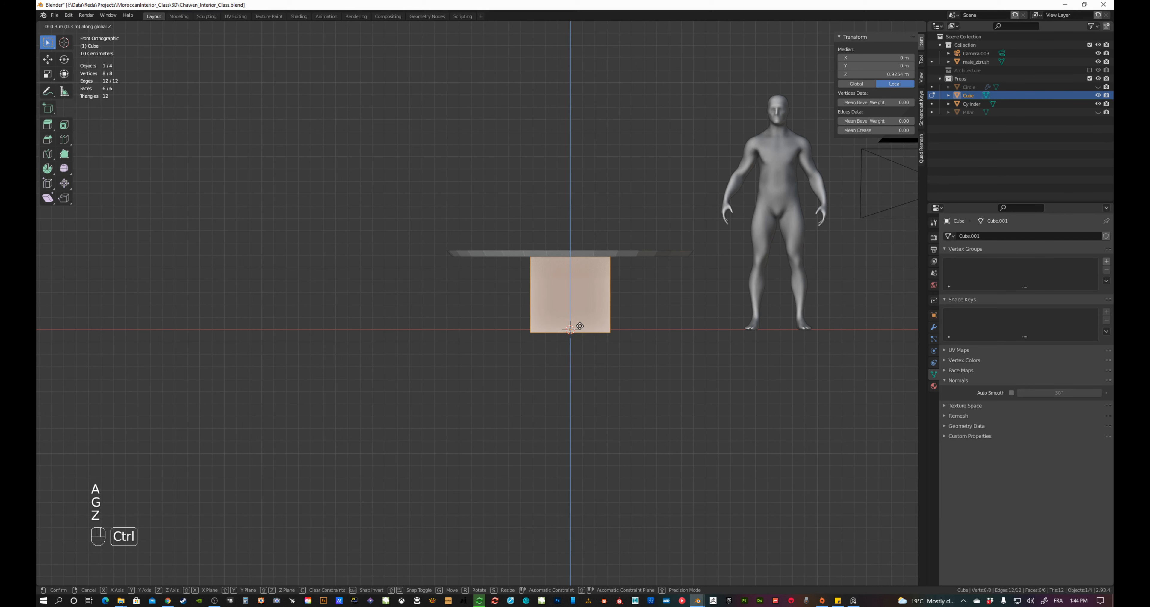
{"action": "left_click", "coordinate": [577, 323]}
Flatten the cube into a thin leg panel by scaling its mesh along X to about 0.119
{"action": "middle_click_drag", "start_coordinate": [577, 323], "coordinate": [563, 330]}
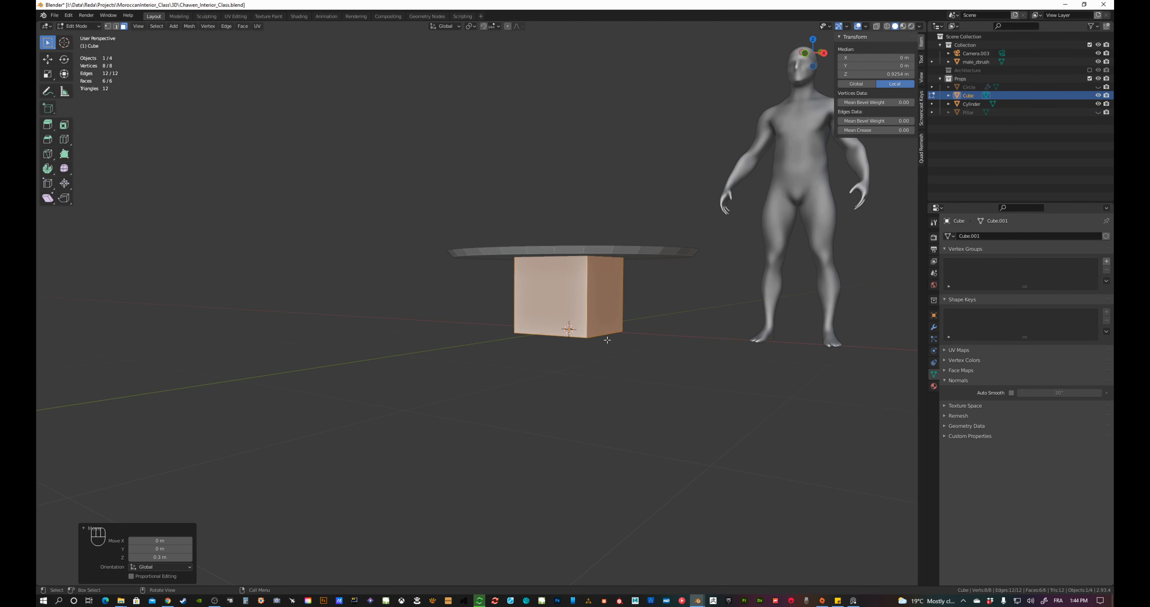
{"action": "key", "text": "s"}
{"action": "key", "text": "x"}
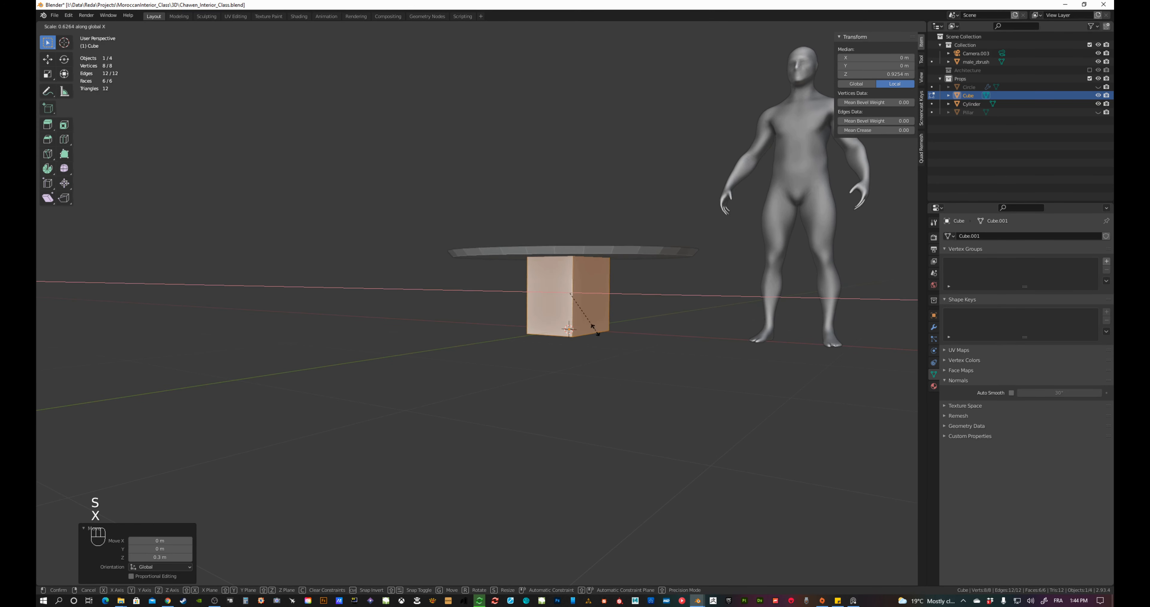
{"action": "left_click", "coordinate": [571, 316]}
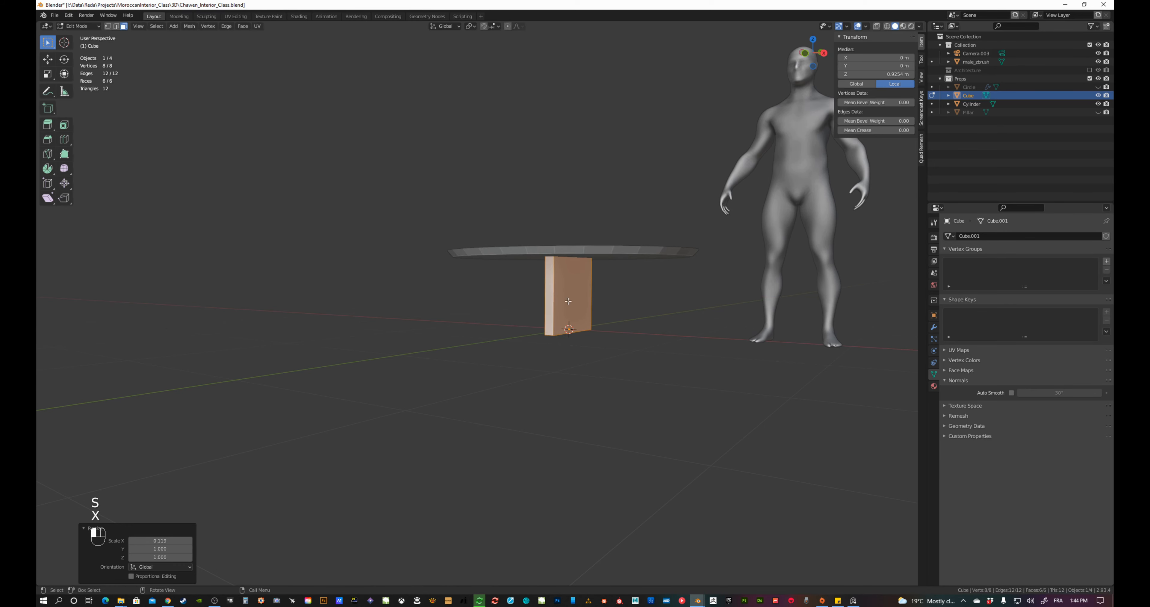
Switch to wireframe in top view and lengthen the leg panel by scaling its mesh by 3 along Y
{"action": "middle_click_drag", "start_coordinate": [572, 316], "coordinate": [586, 325]}
{"action": "key", "text": "KP_7"}
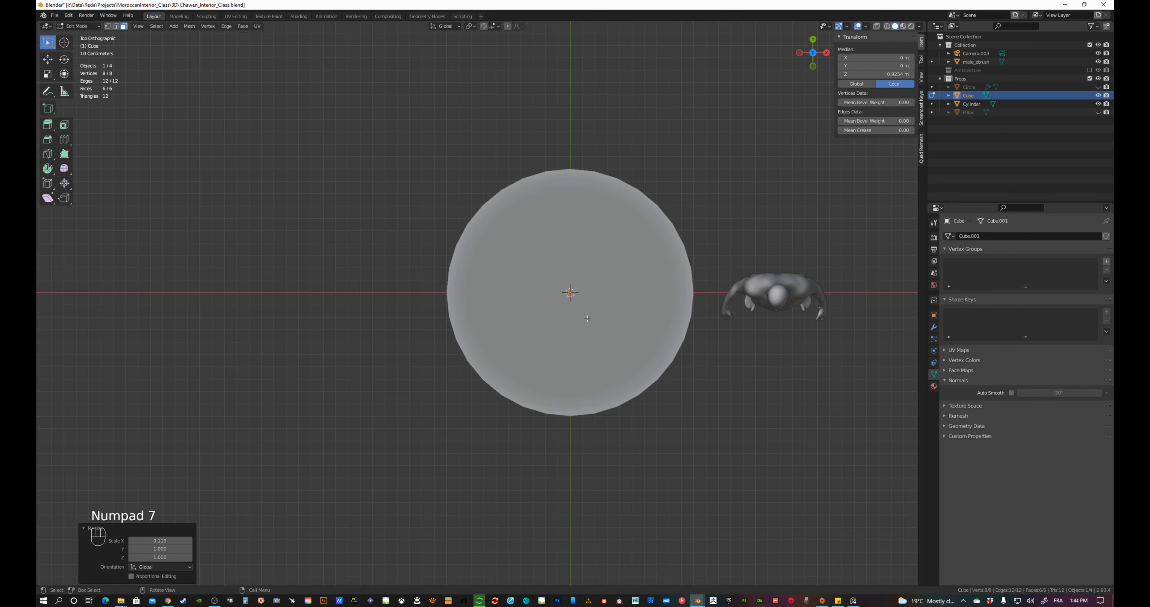
{"action": "key", "text": "z"}
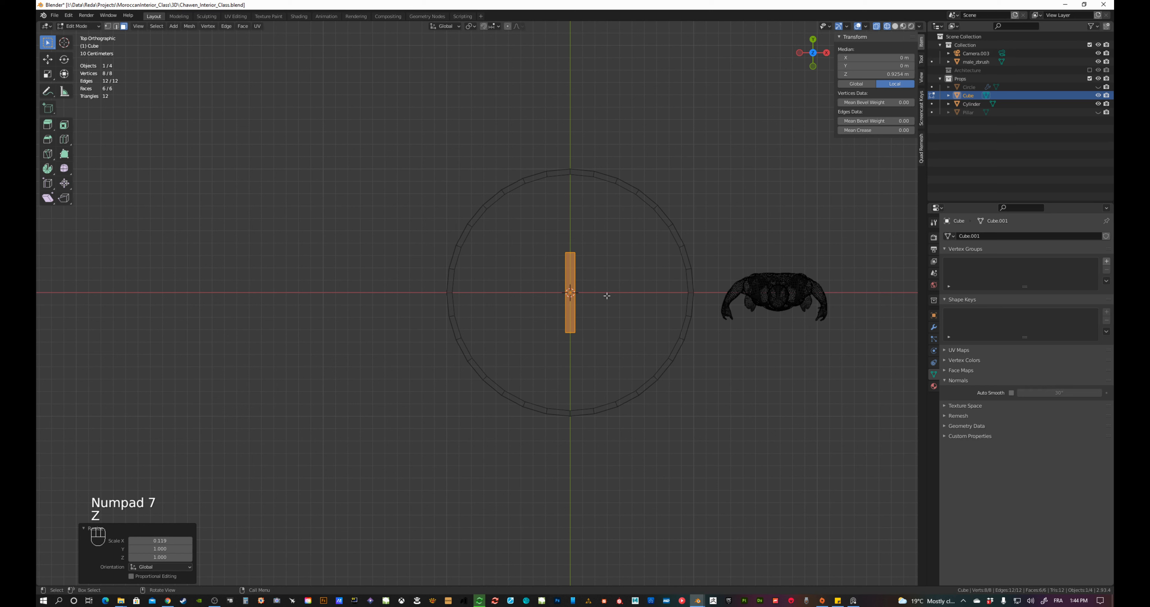
{"action": "key", "text": "s"}
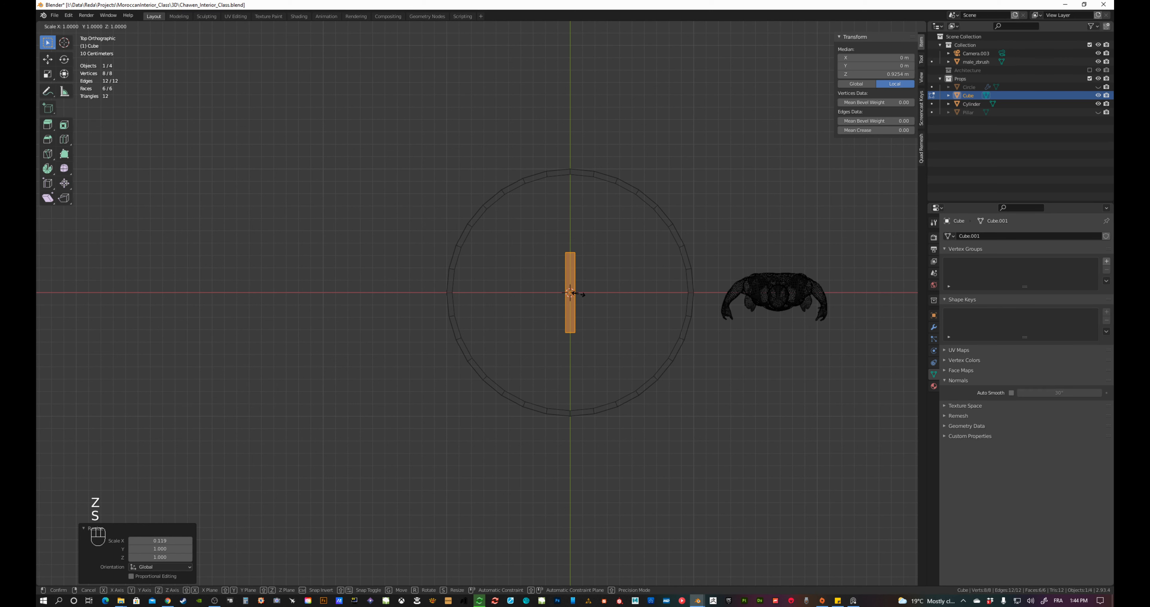
{"action": "key", "text": "y"}
{"action": "key", "text": "KP_3"}
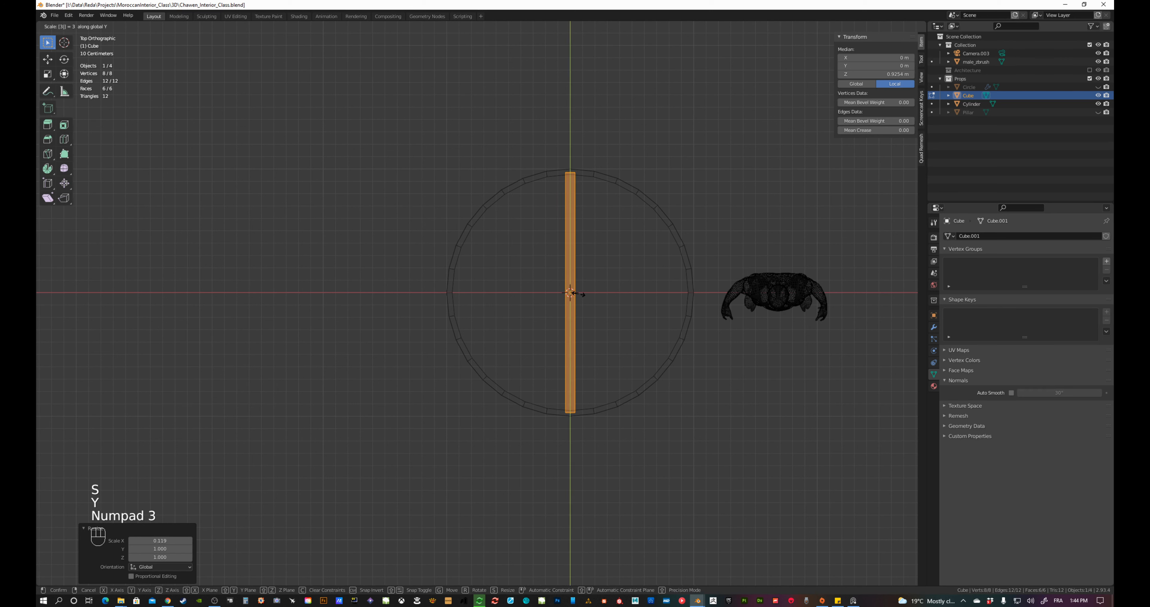
{"action": "key", "text": "KP_Enter"}
{"action": "middle_click_drag", "start_coordinate": [600, 309], "coordinate": [544, 361]}
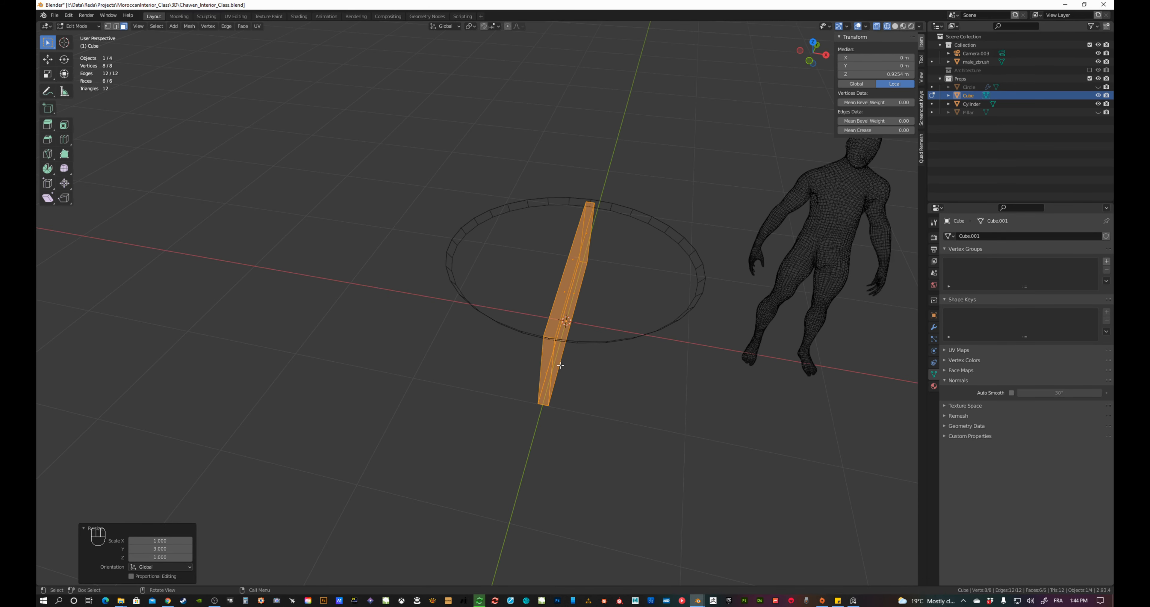
Duplicate the leg panel in place in Object Mode and rotate the copy 45° around Z
{"action": "key", "text": "Tab"}
{"action": "key", "text": "KP_7"}
{"action": "key", "text": "shift+d"}
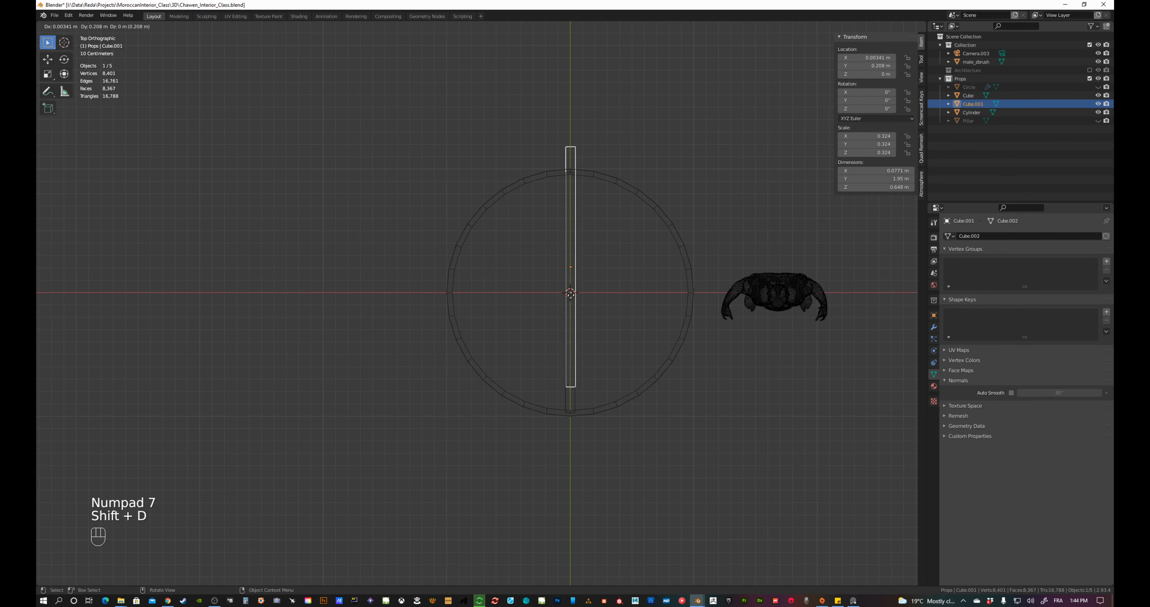
{"action": "right_click", "coordinate": [574, 300]}
{"action": "key", "text": "r"}
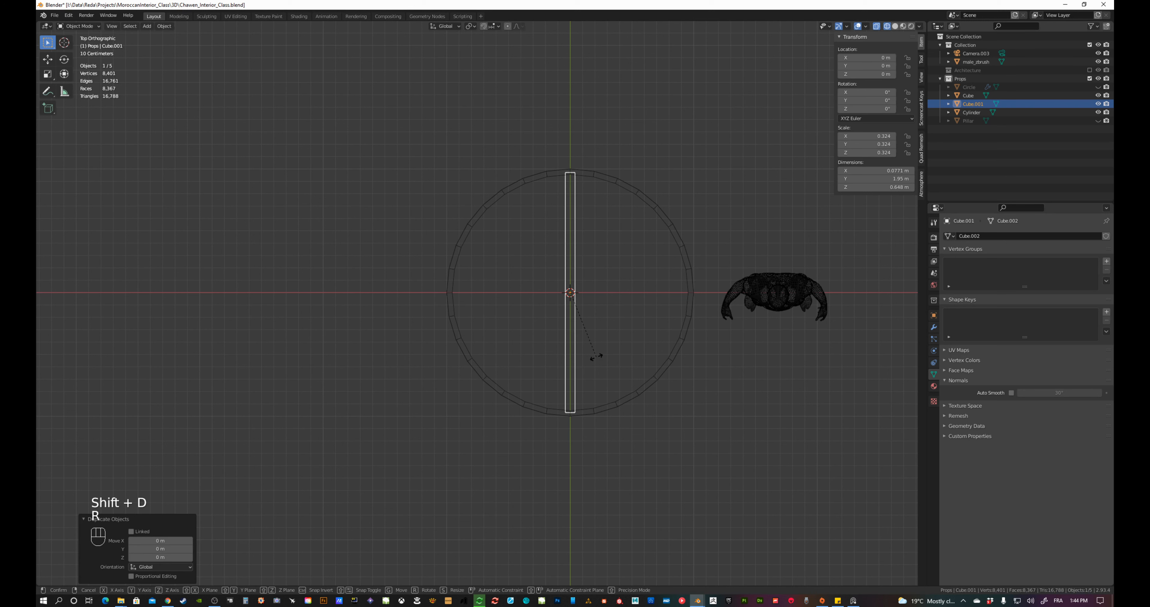
{"action": "key", "text": "z"}
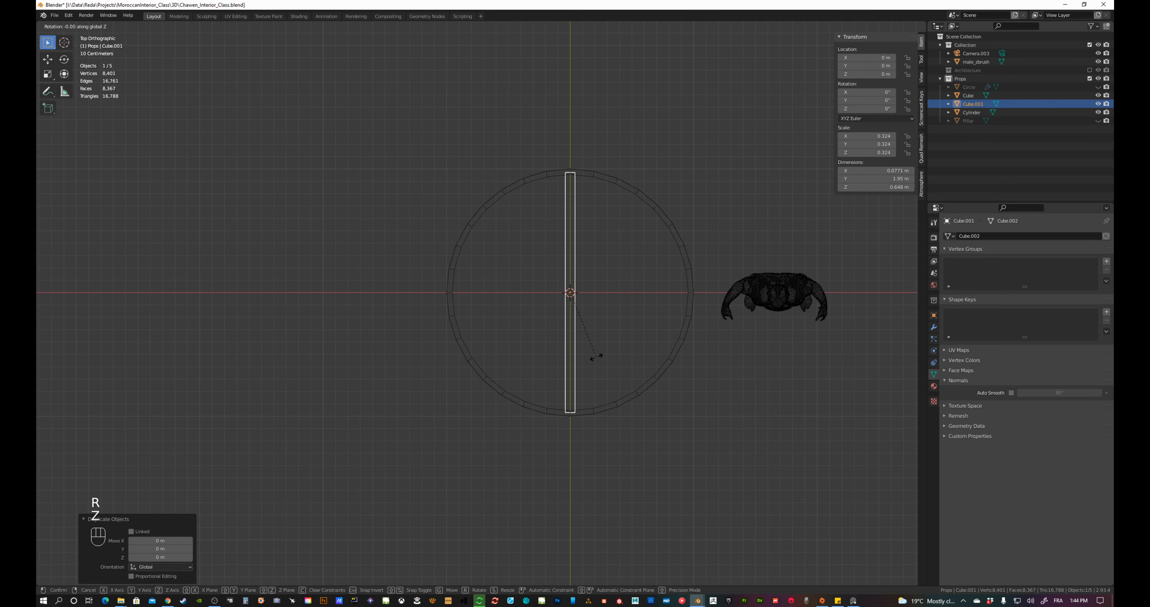
{"action": "key", "text": "KP_4"}
{"action": "key", "text": "KP_5"}
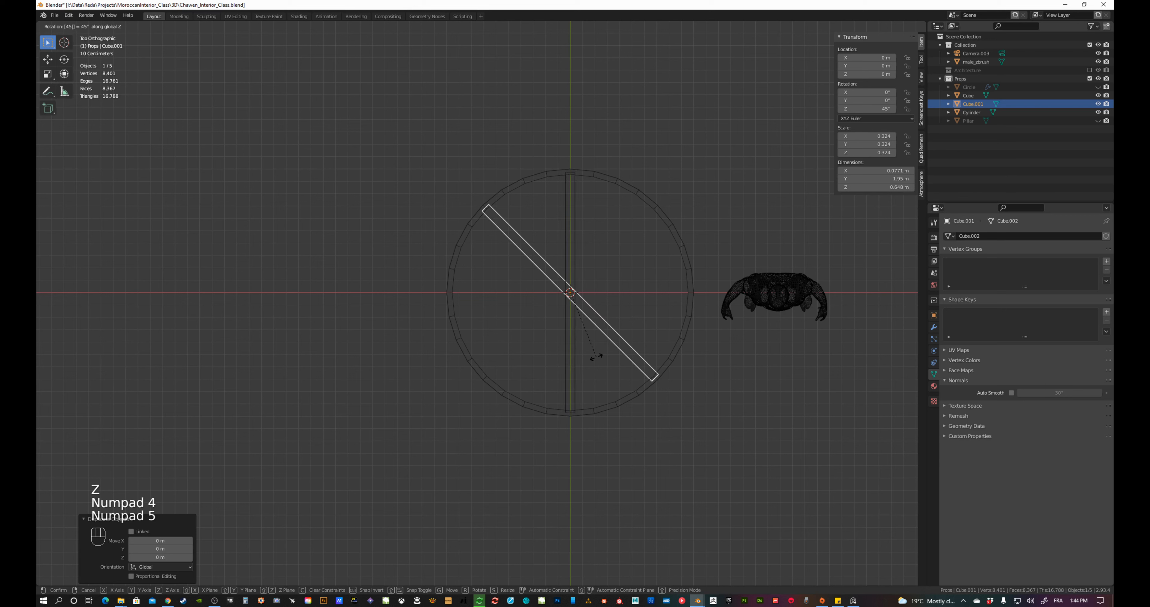
{"action": "key", "text": "KP_Enter"}
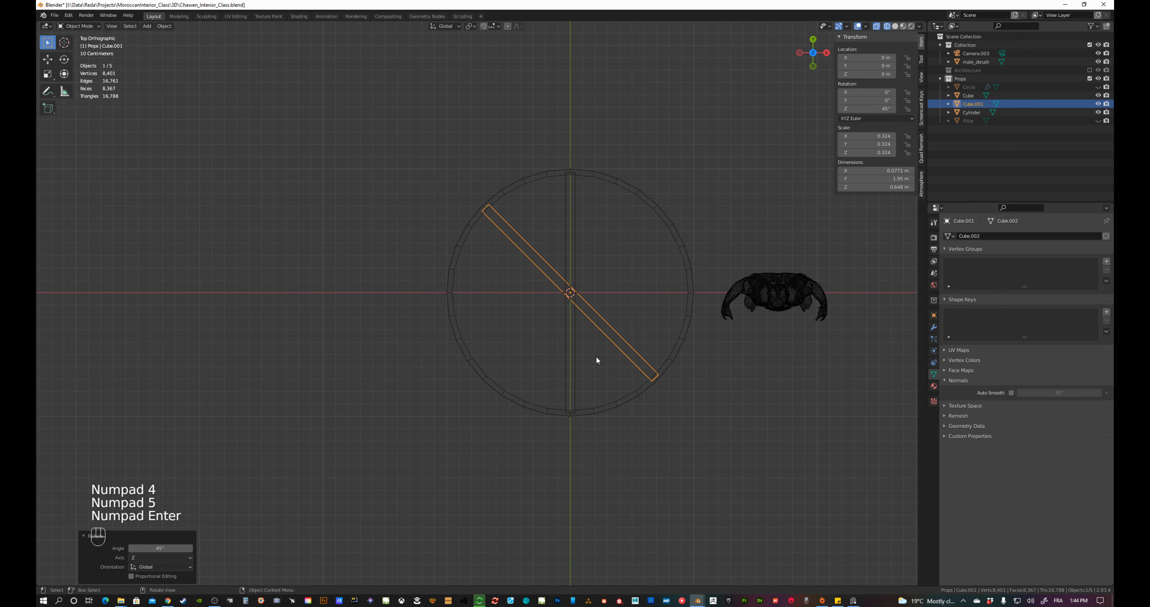
Duplicate the diagonal leg panel in place and rotate the copy another 45° around Z, perpendicular to the original panel
{"action": "key", "text": "shift+d"}
{"action": "right_click", "coordinate": [596, 356]}
{"action": "key", "text": "r"}
{"action": "key", "text": "z"}
{"action": "key", "text": "KP_4"}
{"action": "key", "text": "KP_5"}
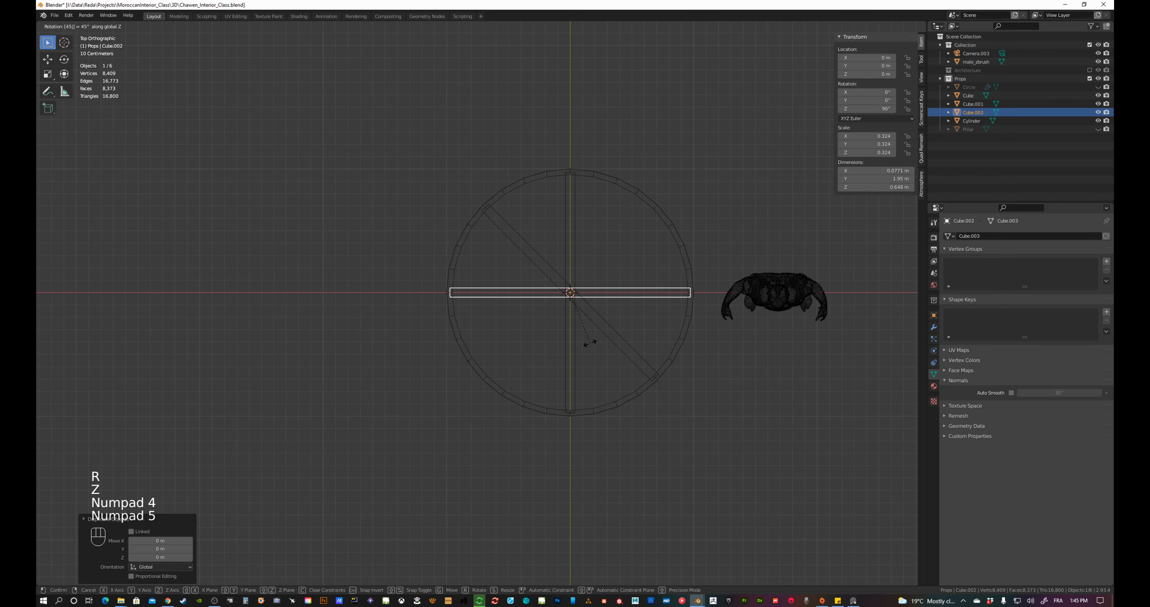
{"action": "key", "text": "KP_Enter"}
Duplicate the panel lying along the X axis in place and rotate this fourth one 45° around Z
{"action": "key", "text": "shift+d"}
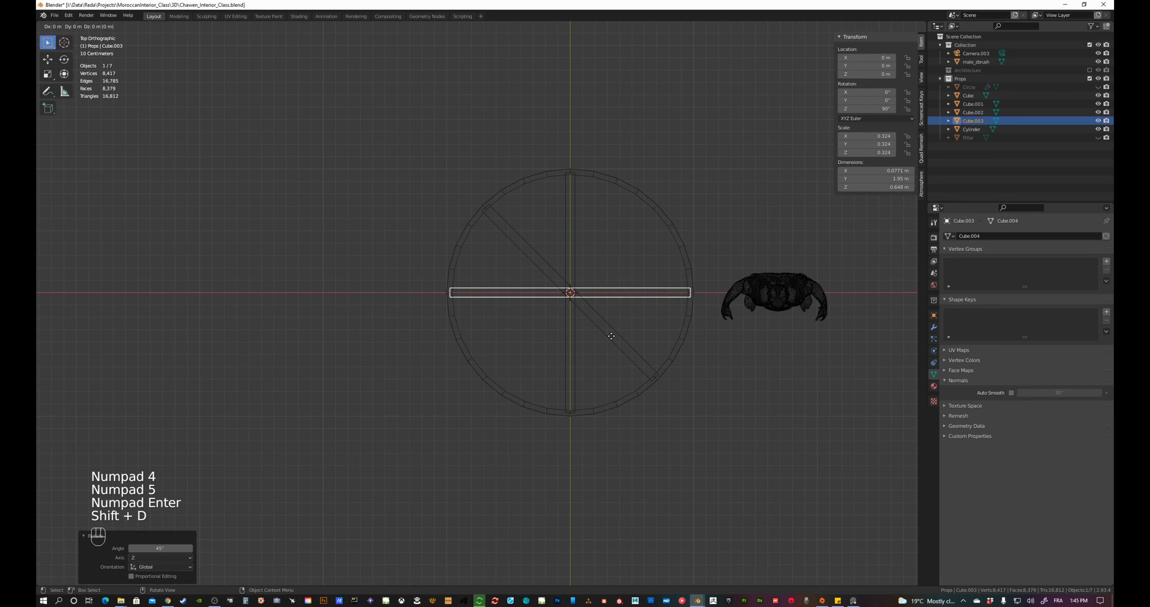
{"action": "right_click", "coordinate": [582, 343]}
{"action": "key", "text": "r"}
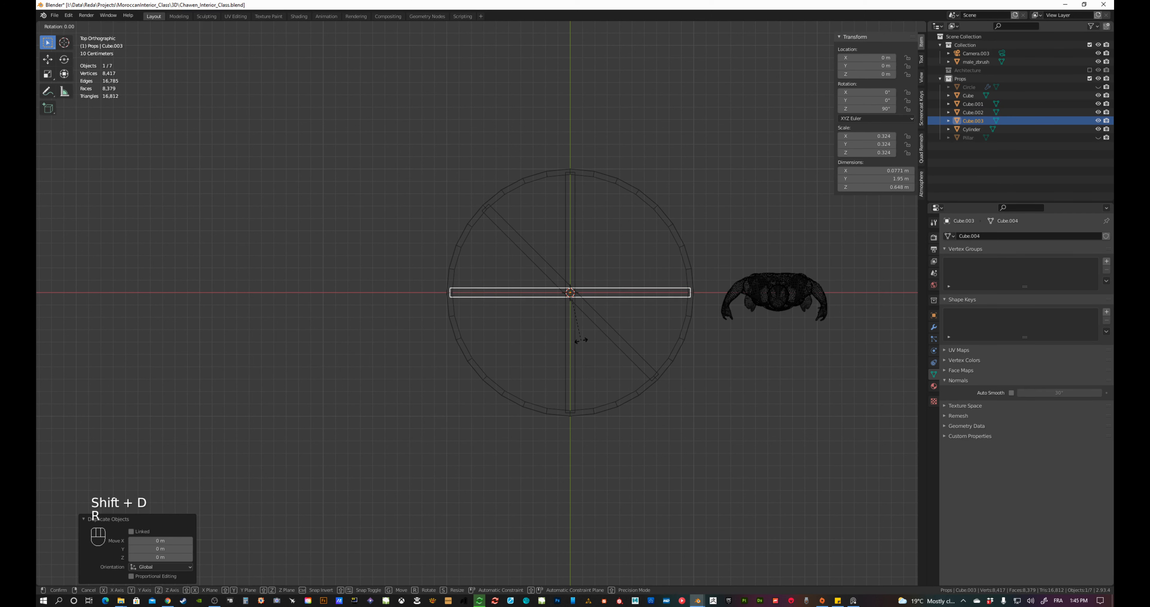
{"action": "key", "text": "z"}
{"action": "key", "text": "KP_4"}
{"action": "key", "text": "KP_5"}
{"action": "key", "text": "KP_Enter"}
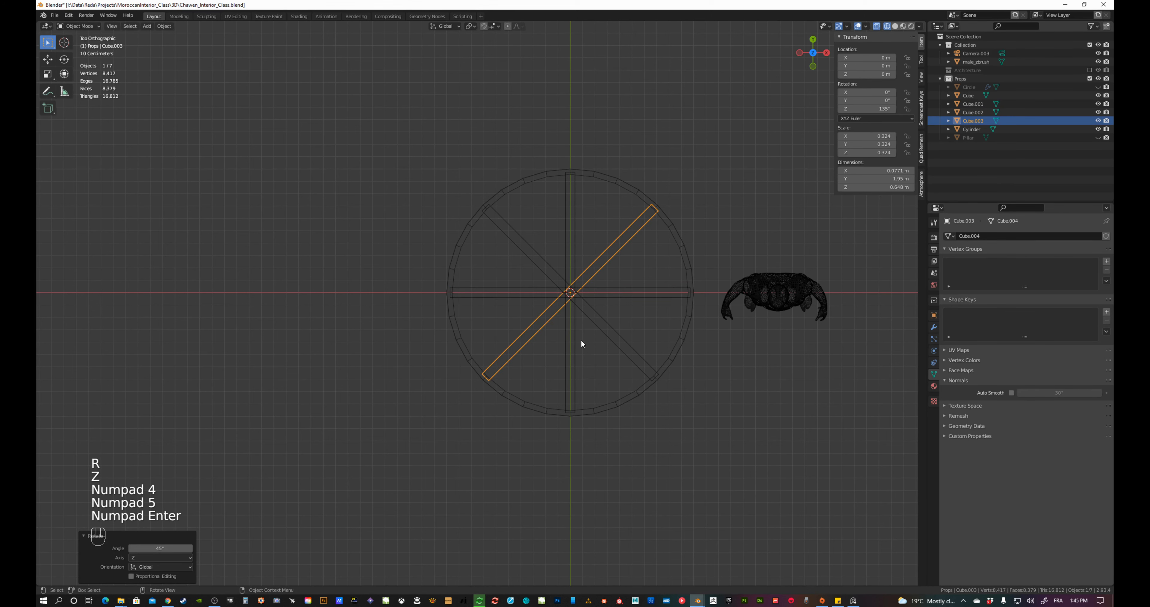
Return to solid shading and join the newest leg panel into the tabletop cylinder
{"action": "key", "text": "z"}
{"action": "mouse_move", "coordinate": [589, 370]}
{"action": "middle_mouse_down"}
{"action": "mouse_move", "coordinate": [578, 279]}
{"action": "mouse_move", "coordinate": [569, 315]}
{"action": "middle_mouse_up"}
{"action": "key", "text": "Tab"}
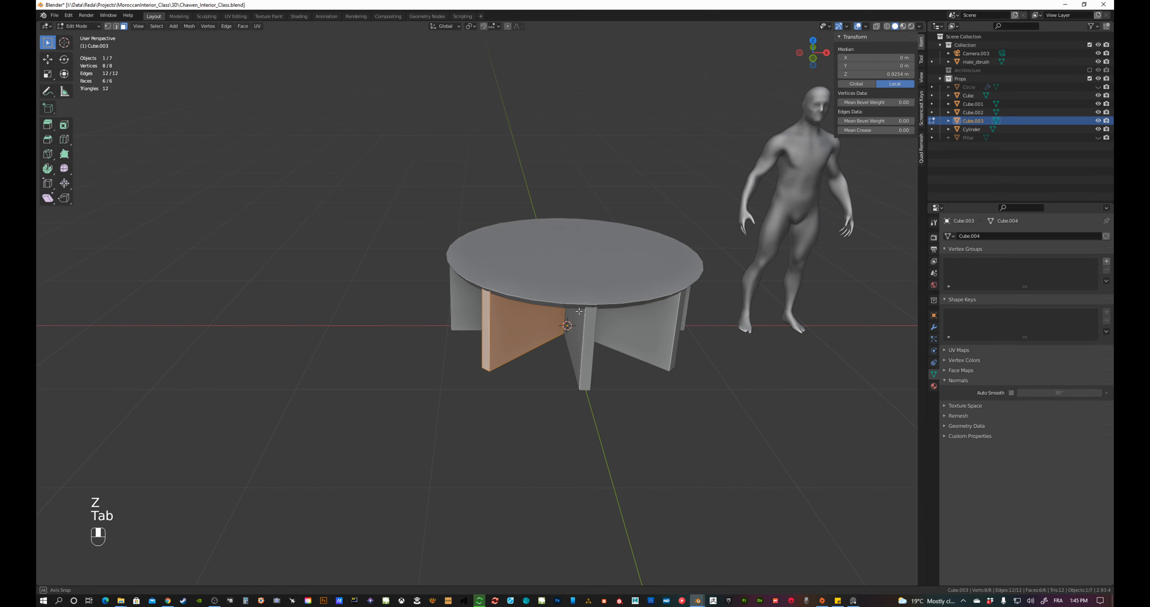
{"action": "key", "text": "Tab"}
{"action": "key", "text": "Tab"}
{"action": "key", "text": "Tab"}
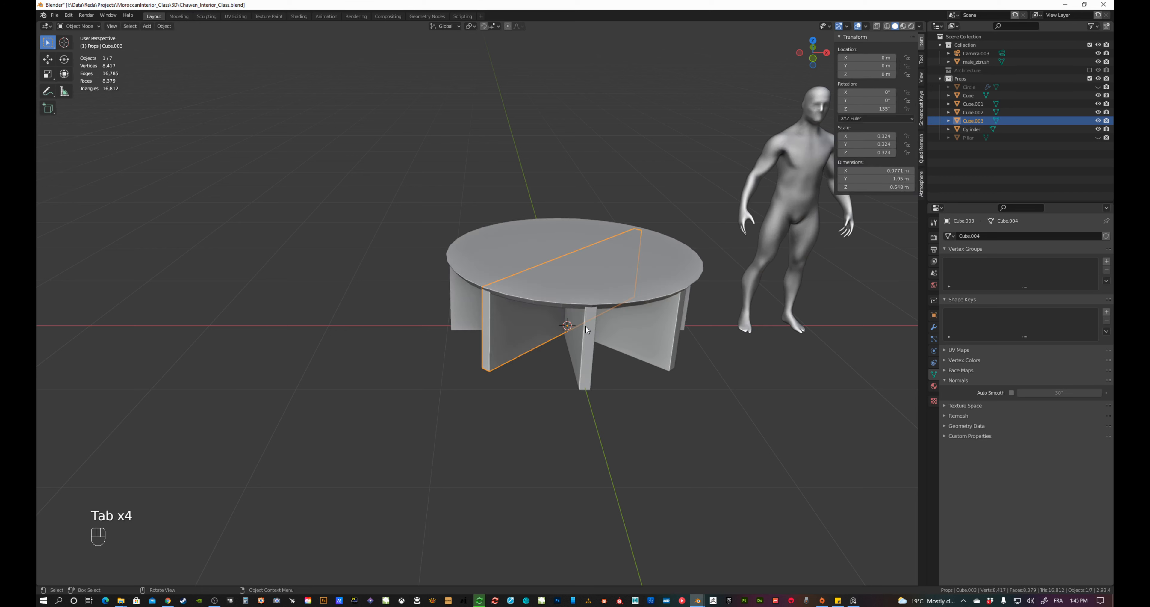
{"action": "left_click", "coordinate": [553, 300], "text": "shift"}
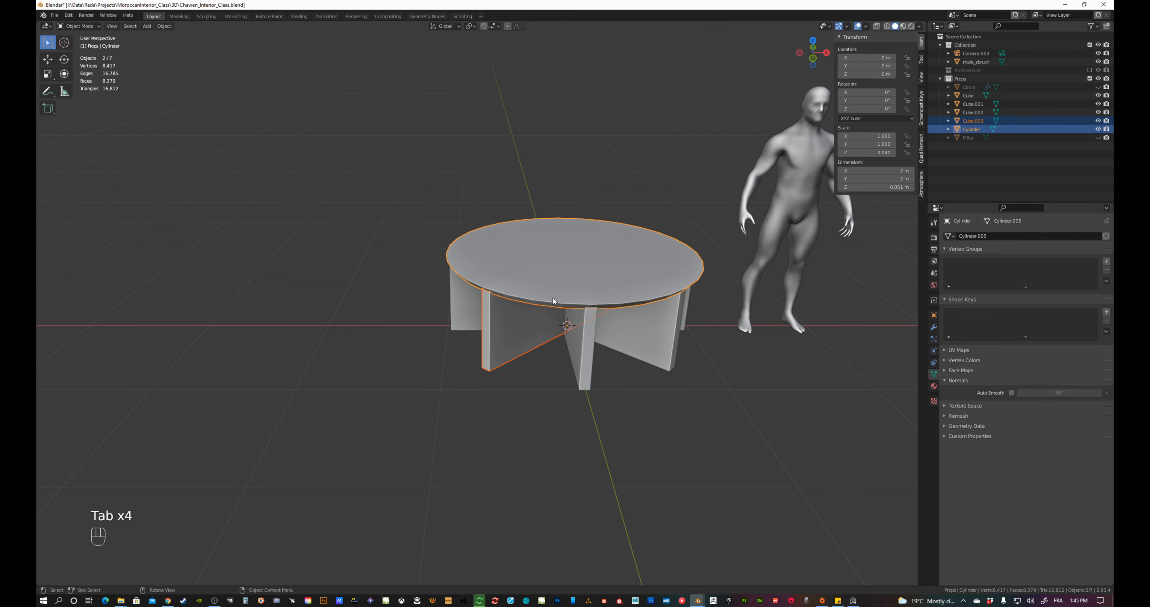
{"action": "key", "text": "ctrl+j"}
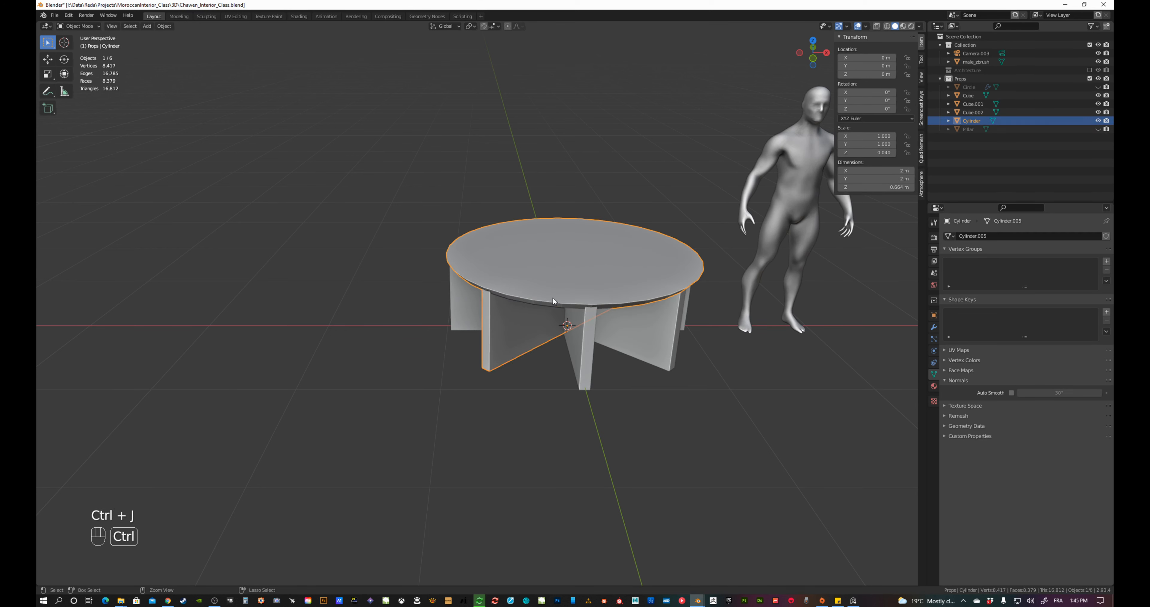
Rename the joined tabletop object as Table and join the three remaining leg panels into it
{"action": "double_click", "coordinate": [979, 121]}
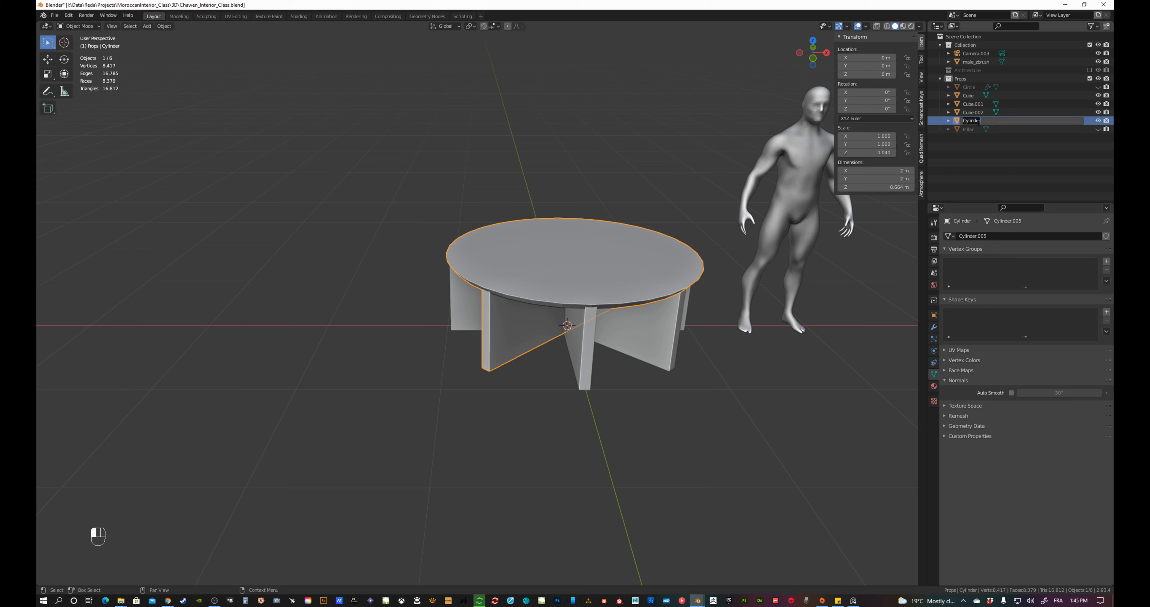
{"action": "type", "text": "Table"}
{"action": "key", "text": "Return"}
{"action": "key", "text": "ctrl+j"}
{"action": "middle_click_drag", "start_coordinate": [580, 295], "coordinate": [632, 329]}
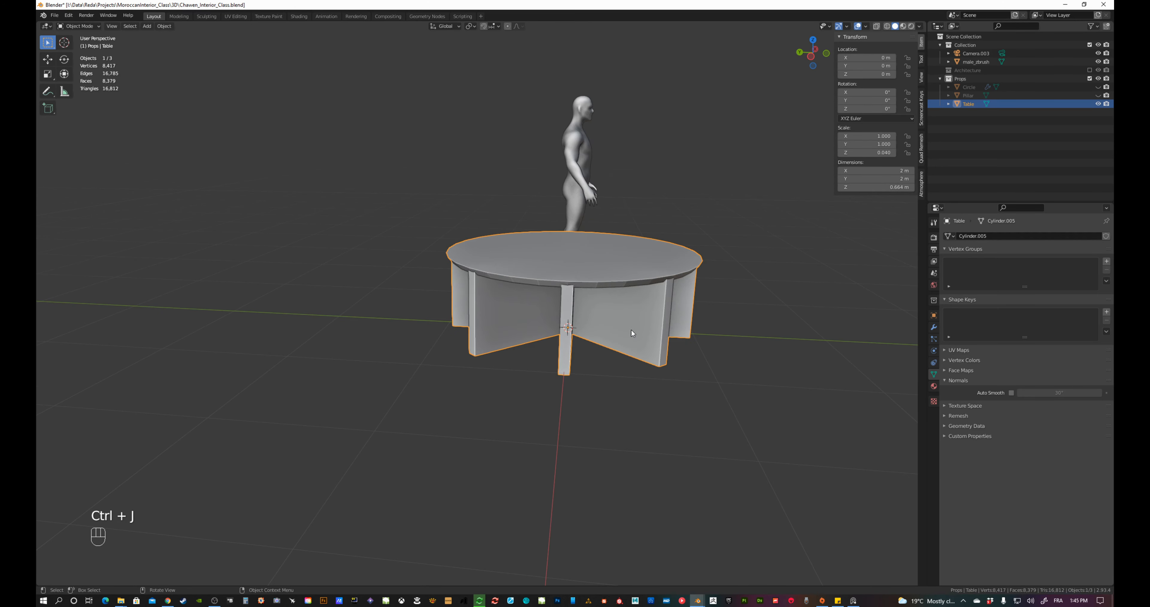
{"action": "key", "text": "g"}
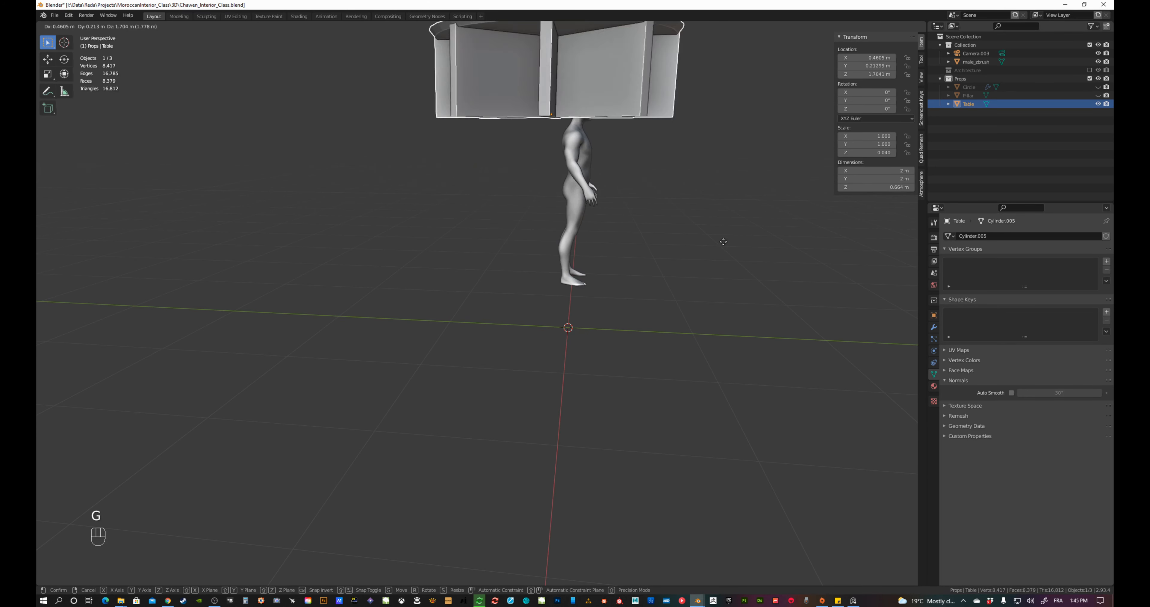
{"action": "right_click", "coordinate": [576, 197]}
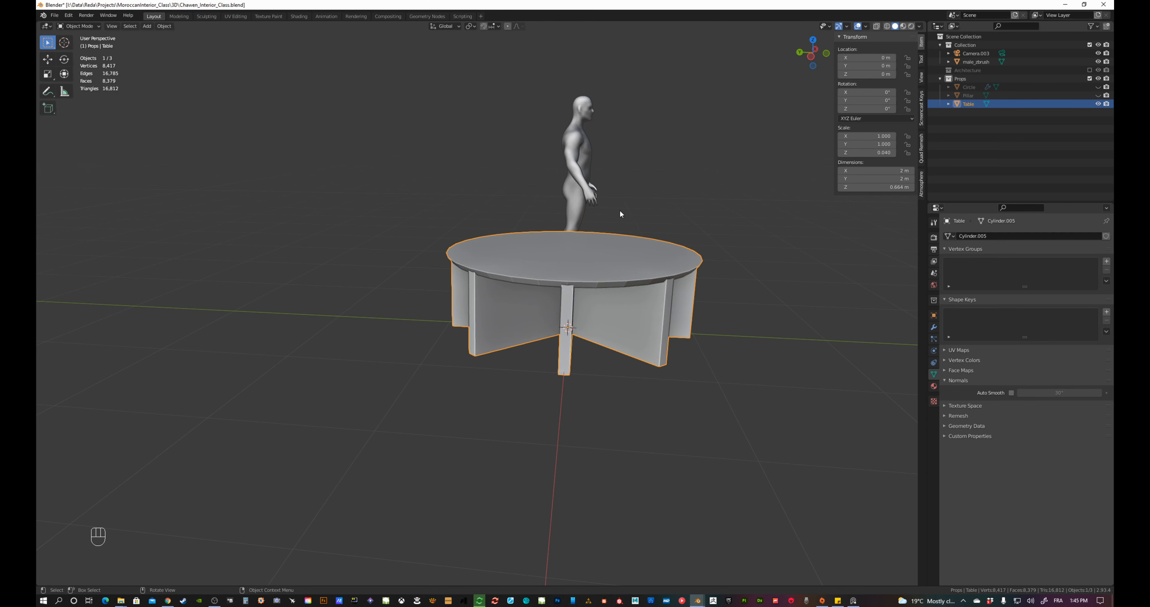
{"action": "middle_click_drag", "start_coordinate": [620, 209], "coordinate": [678, 285]}
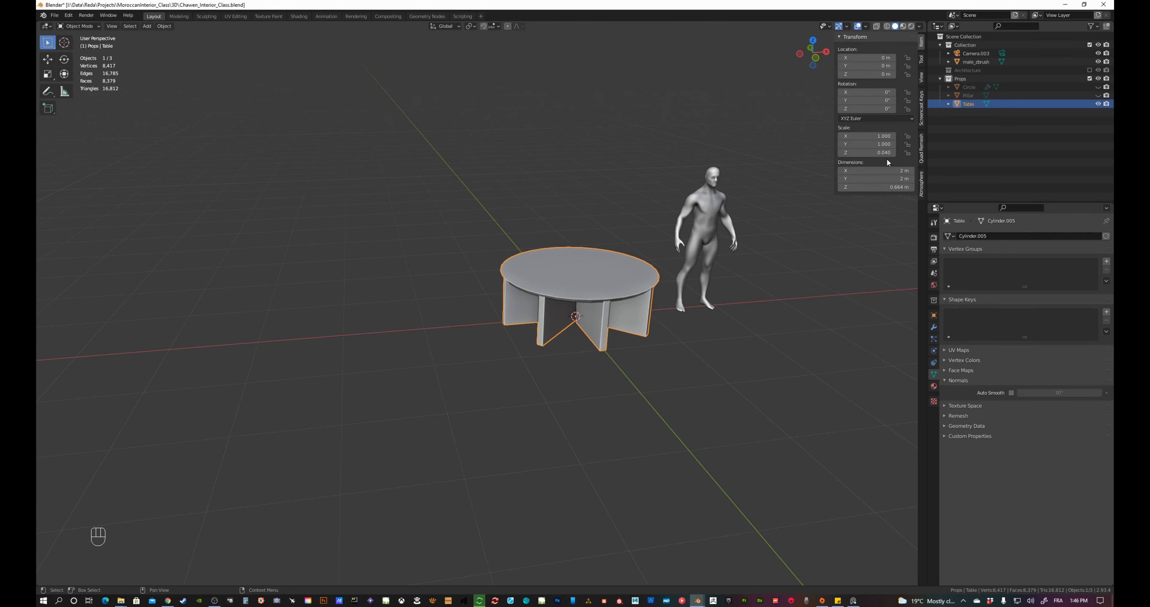
Unhide the pillar and the arch in the Props collection and rename the arch object as Arches
{"action": "left_click", "coordinate": [1098, 95]}
{"action": "left_click", "coordinate": [1098, 87]}
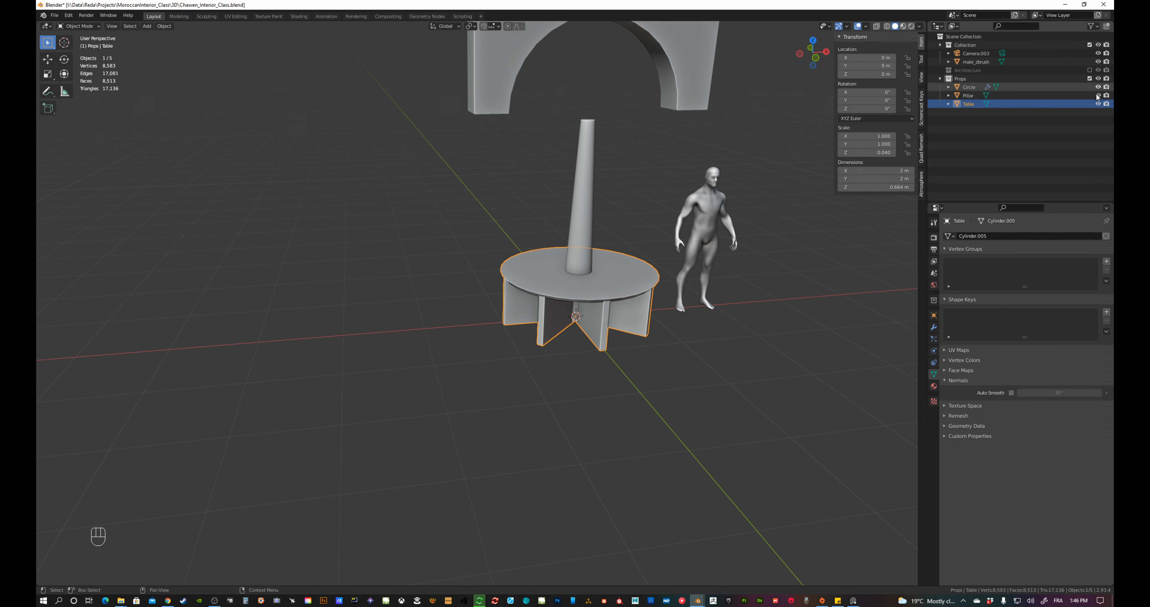
{"action": "left_click", "coordinate": [970, 88]}
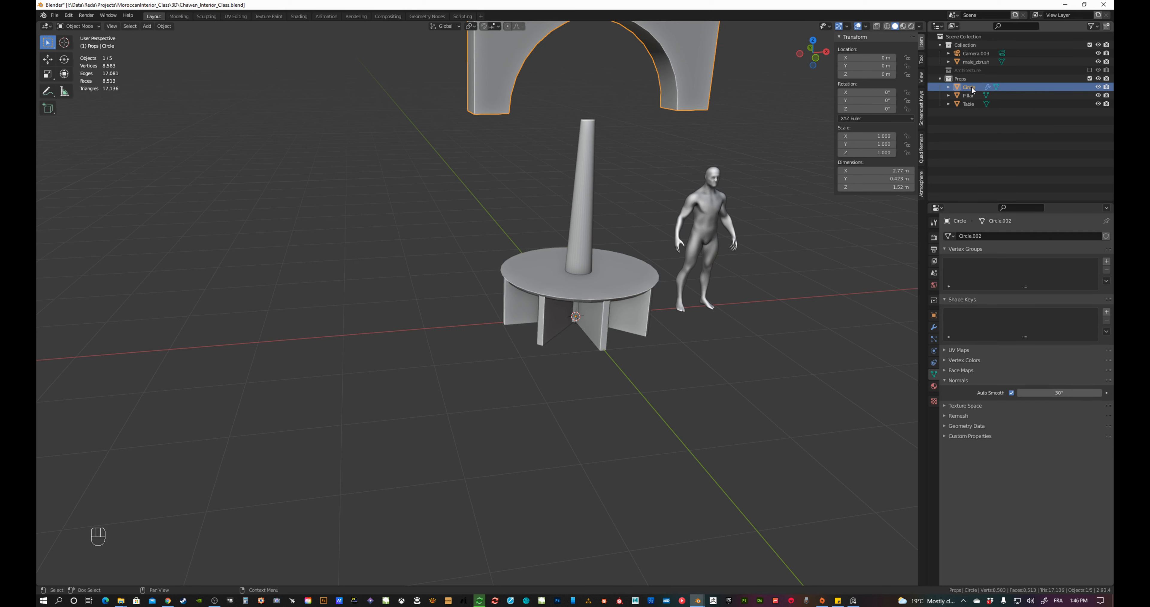
{"action": "double_click", "coordinate": [972, 88]}
{"action": "type", "text": "Arches"}
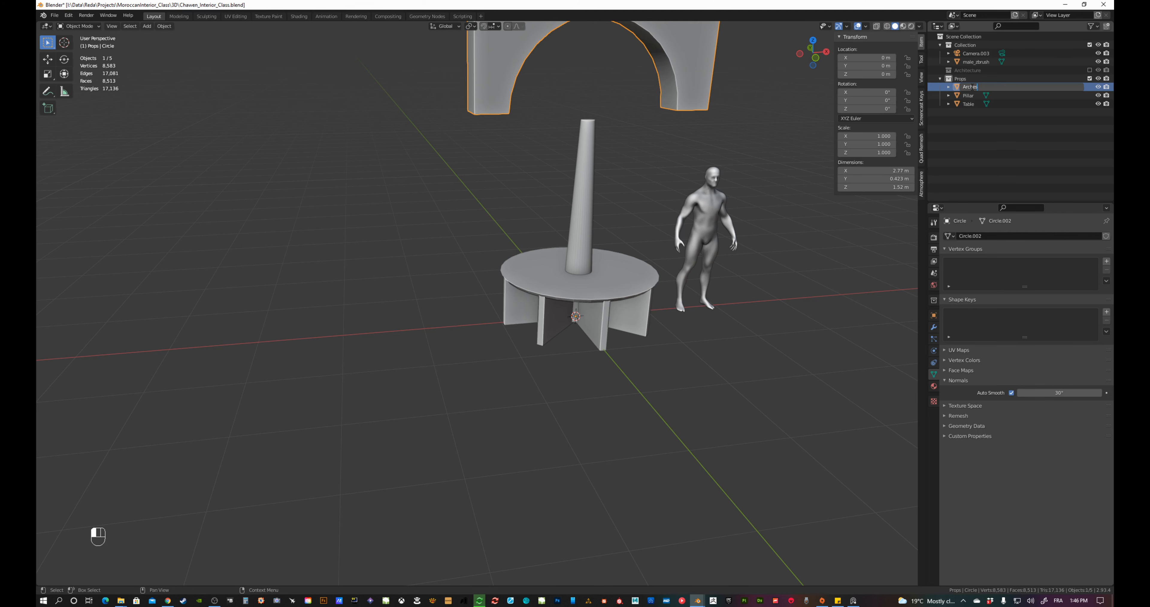
{"action": "key", "text": "Return"}
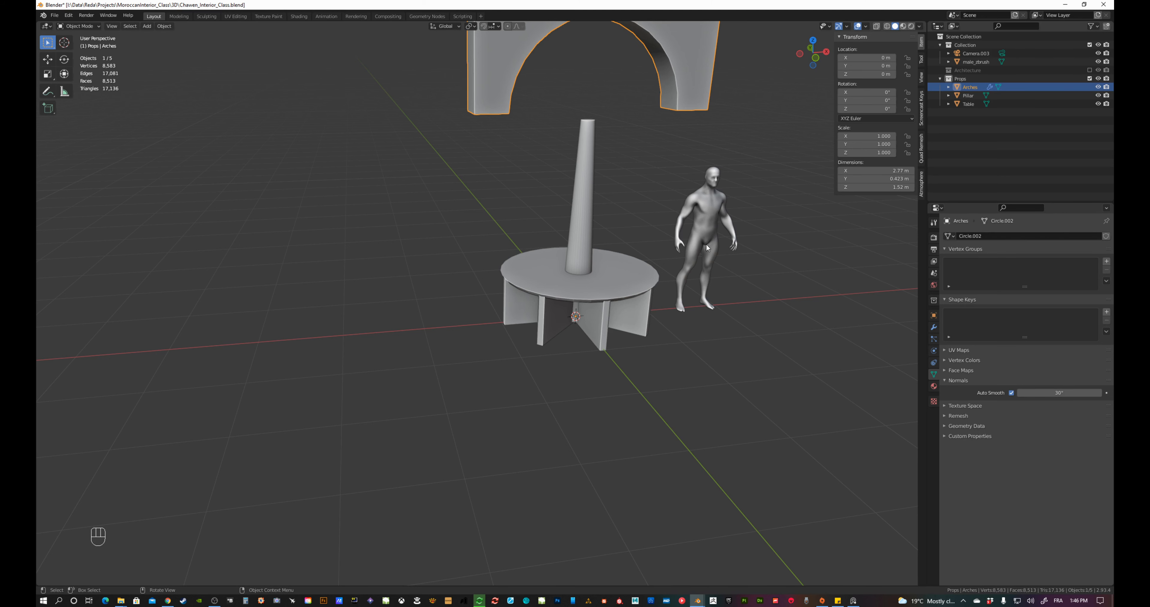
{"action": "scroll", "coordinate": [665, 256], "scroll_direction": "down", "scroll_amount": 3}
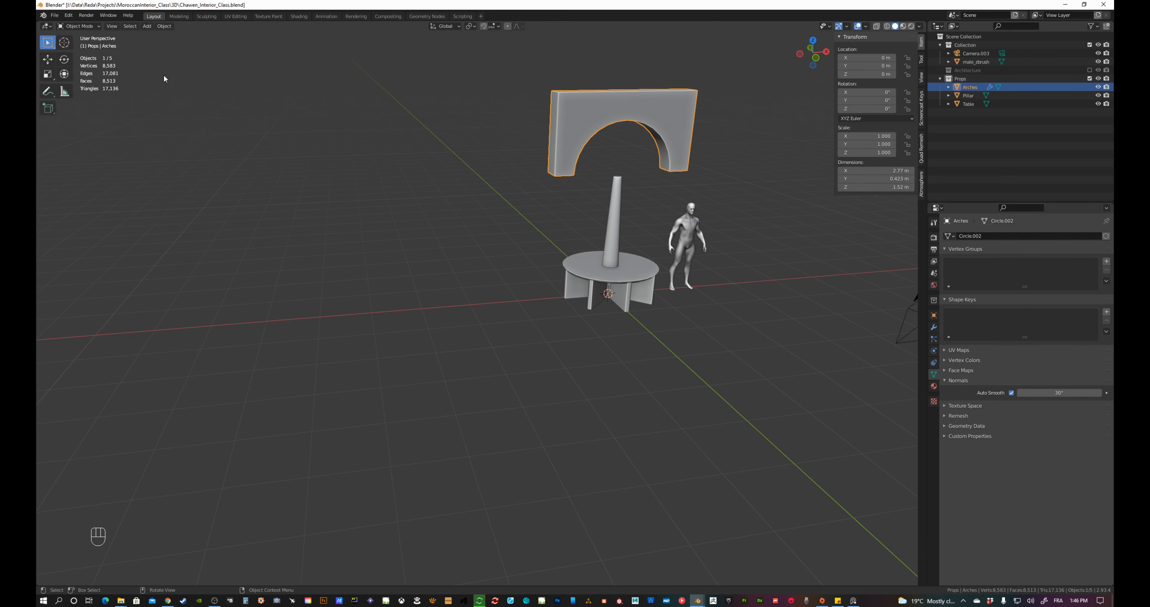
Save the scene with Save As over the existing Chawen_Interior_Class.blend in the project's 3D folder
{"action": "left_click", "coordinate": [54, 16]}
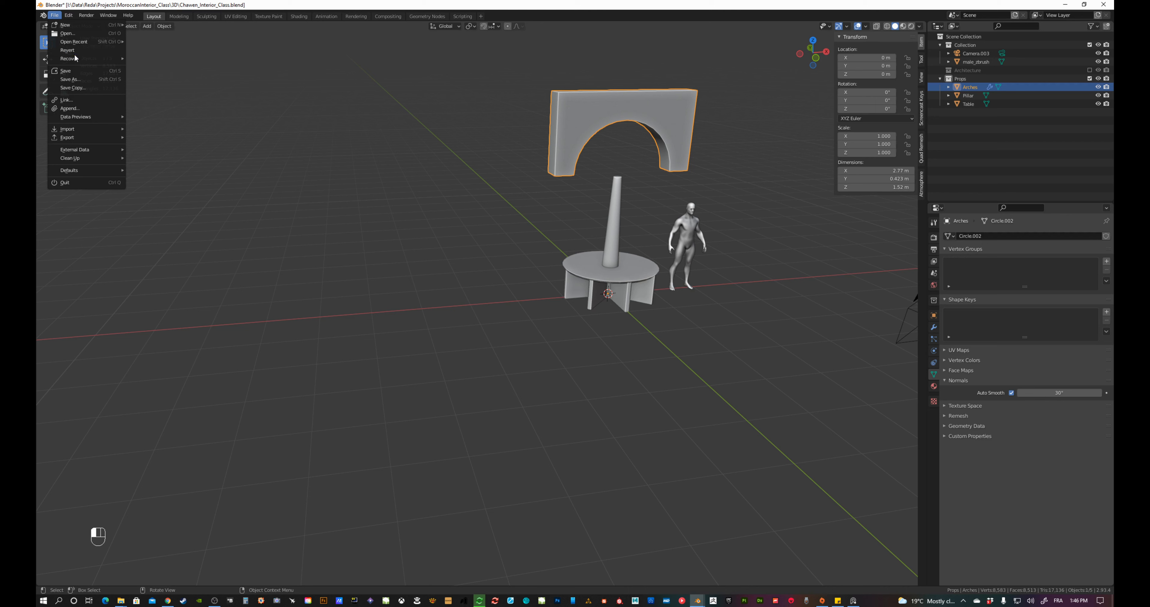
{"action": "left_click", "coordinate": [77, 77]}
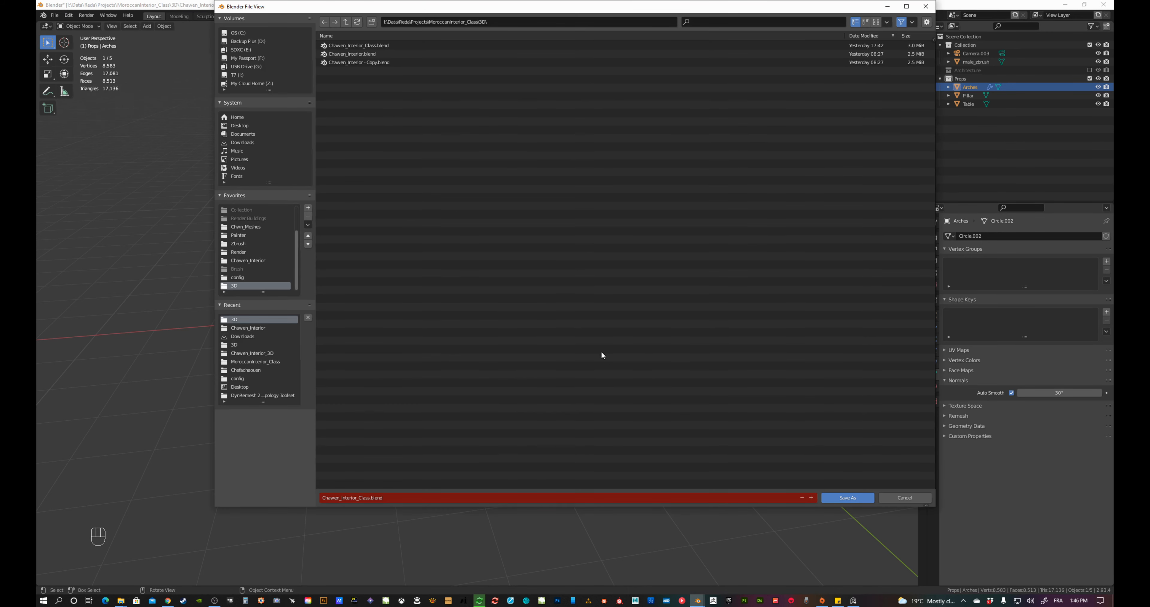
{"action": "left_click", "coordinate": [849, 497]}
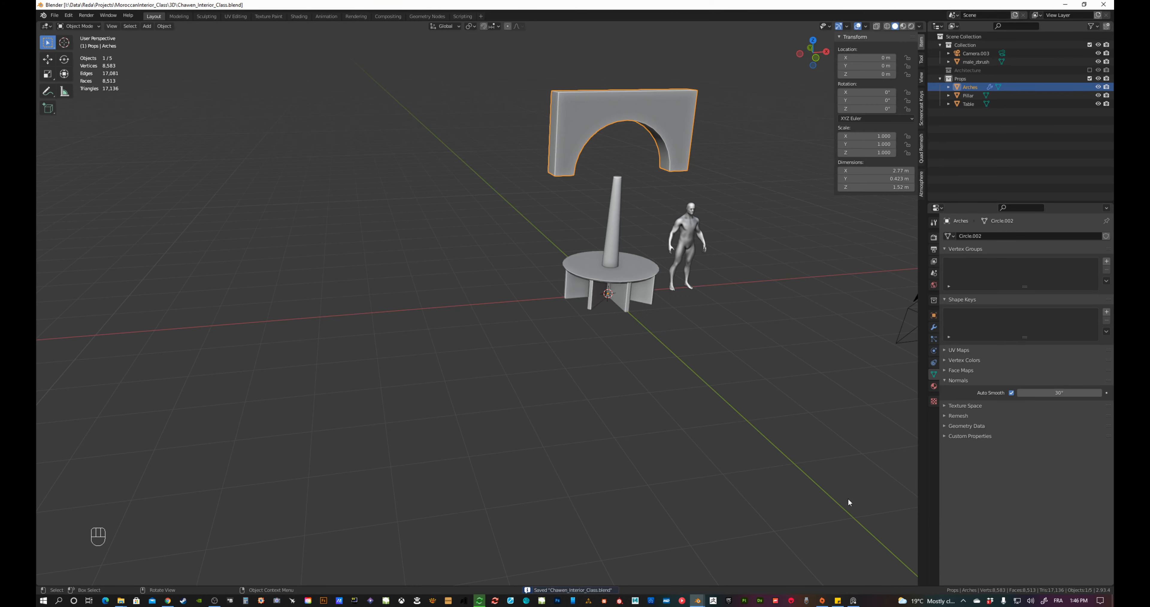
{"action": "middle_click_drag", "start_coordinate": [568, 315], "coordinate": [503, 364], "text": "shift"}
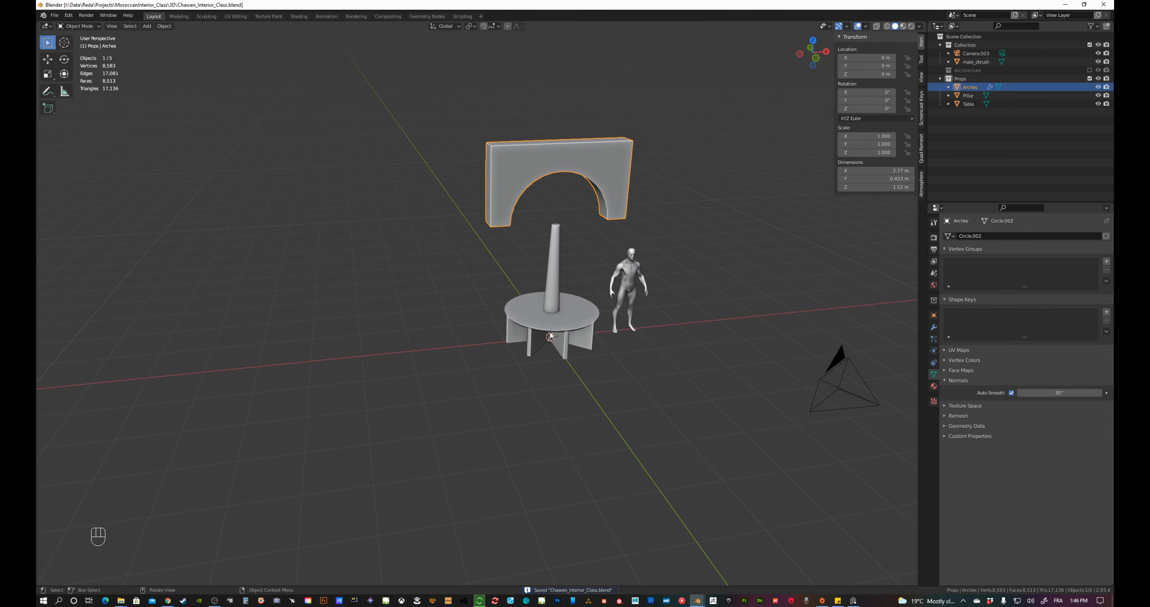
{"action": "key", "text": "ctrl+s"}
{"action": "middle_click_drag", "start_coordinate": [477, 288], "coordinate": [562, 309]}
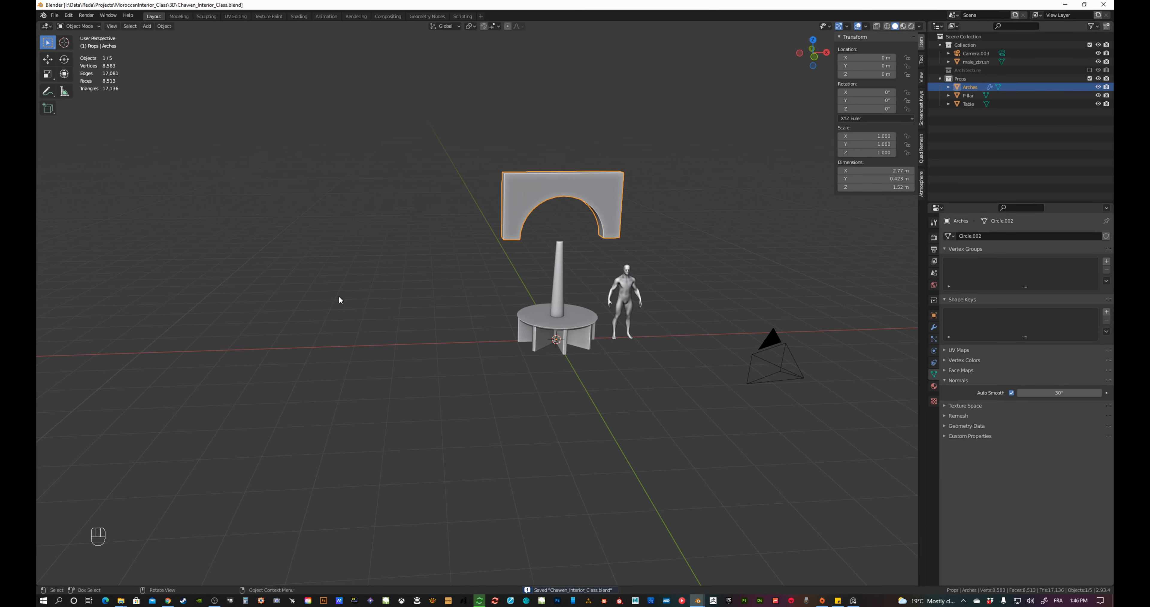
Switch to Sticky Notes and bring up the numbered list of planned scene props
{"action": "key", "text": "alt+Tab"}
{"action": "key", "text": "alt+Tab"}
{"action": "key", "text": "alt+Tab"}
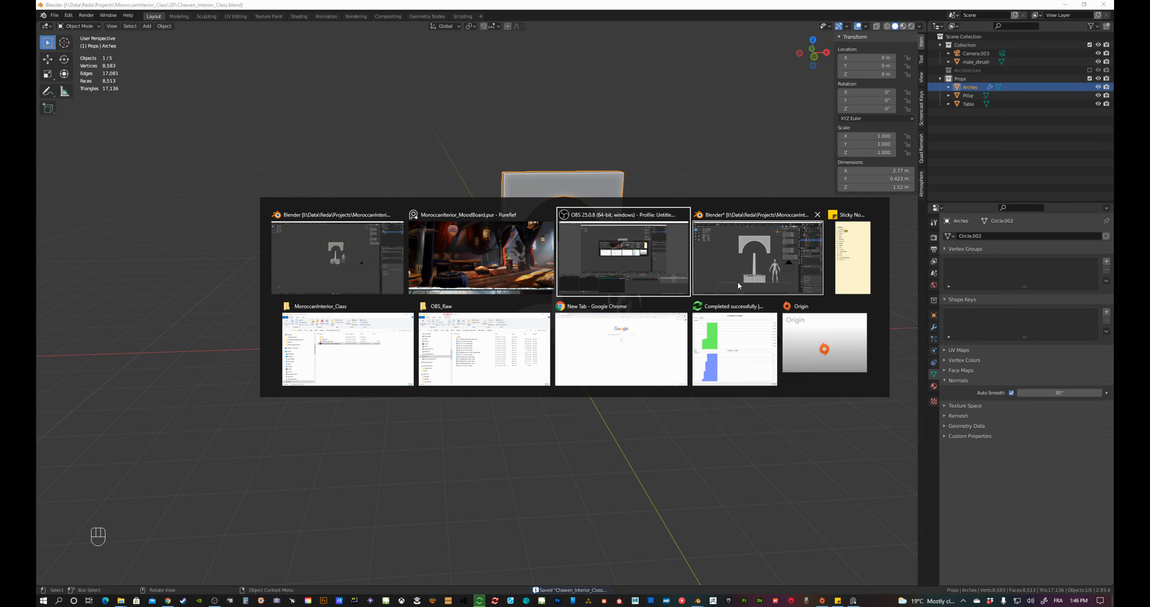
{"action": "key", "text": "alt+shift+Tab"}
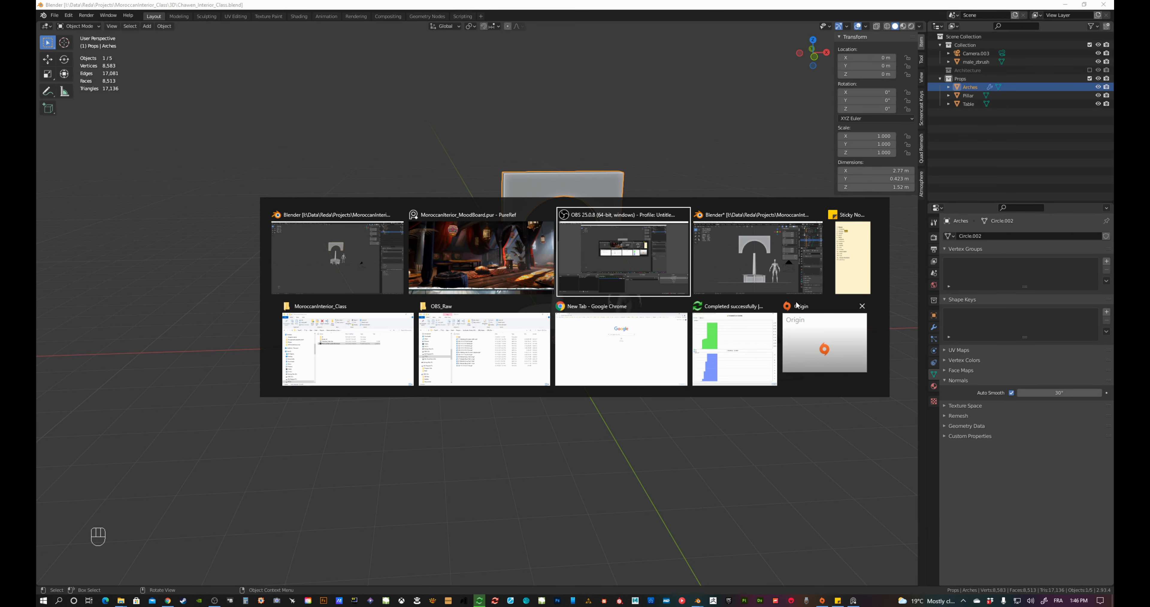
{"action": "left_click", "coordinate": [838, 274]}
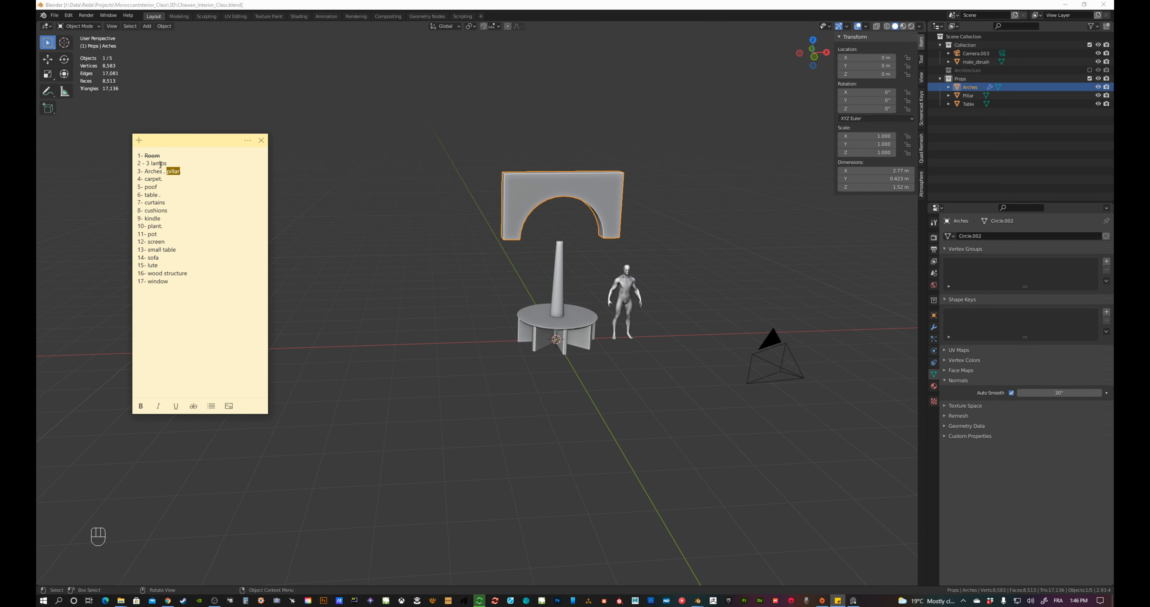